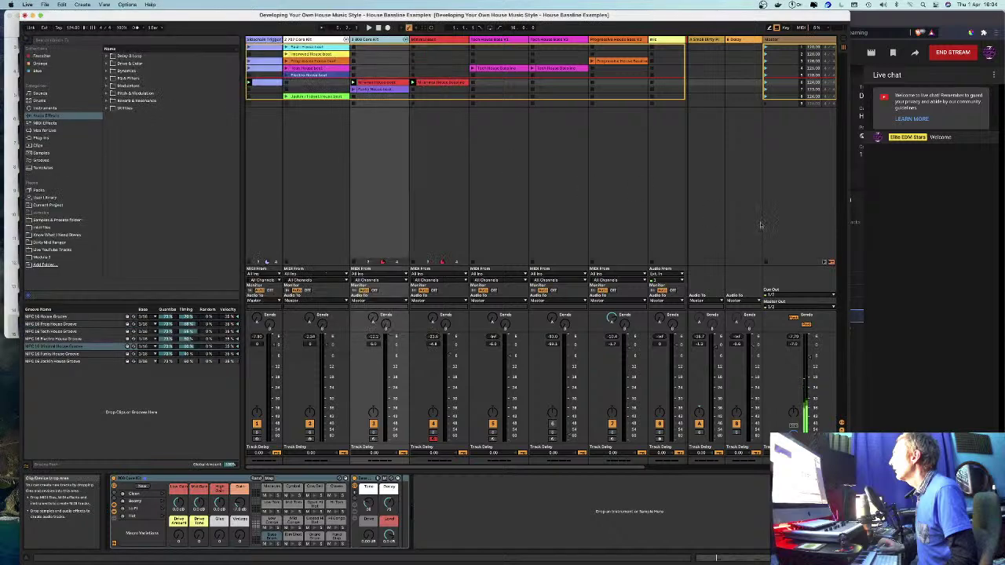
Step: Narrow the YouTube Studio browser window, return to Ableton Live and shift its window slightly to make room
{"action": "left_click", "coordinate": [885, 249]}
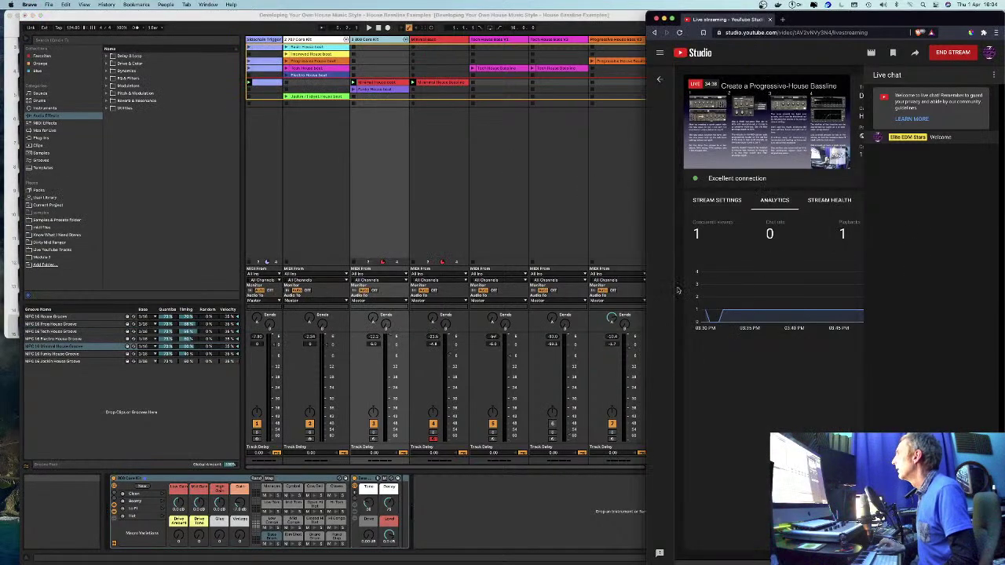
{"action": "left_click_drag", "start_coordinate": [648, 281], "coordinate": [672, 278]}
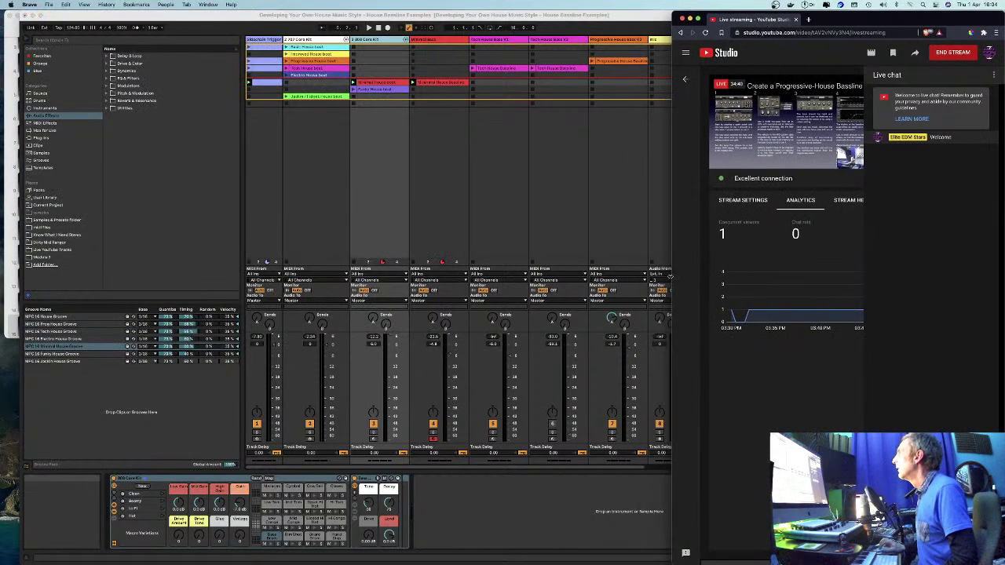
{"action": "left_click", "coordinate": [581, 206]}
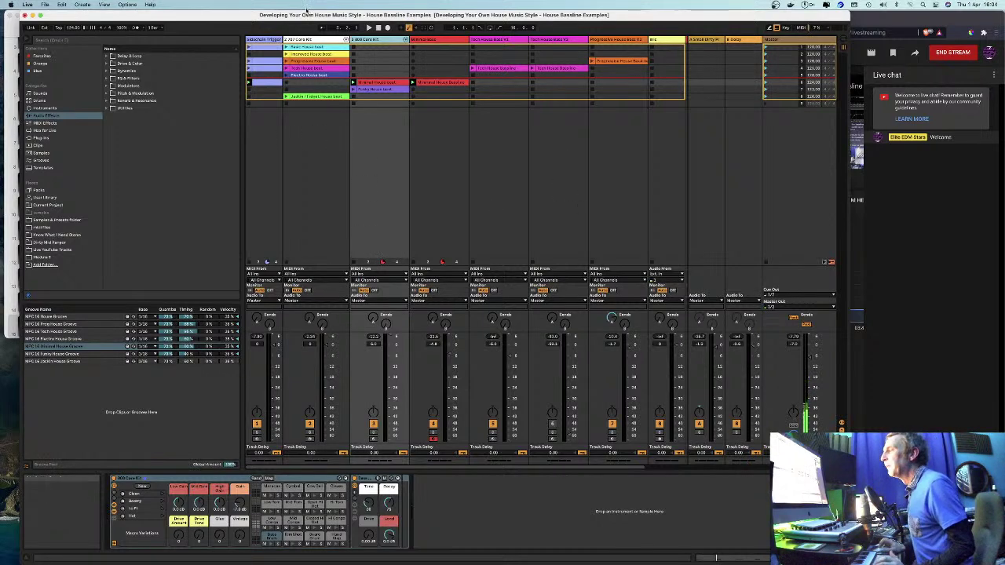
{"action": "left_click_drag", "start_coordinate": [308, 14], "coordinate": [295, 14]}
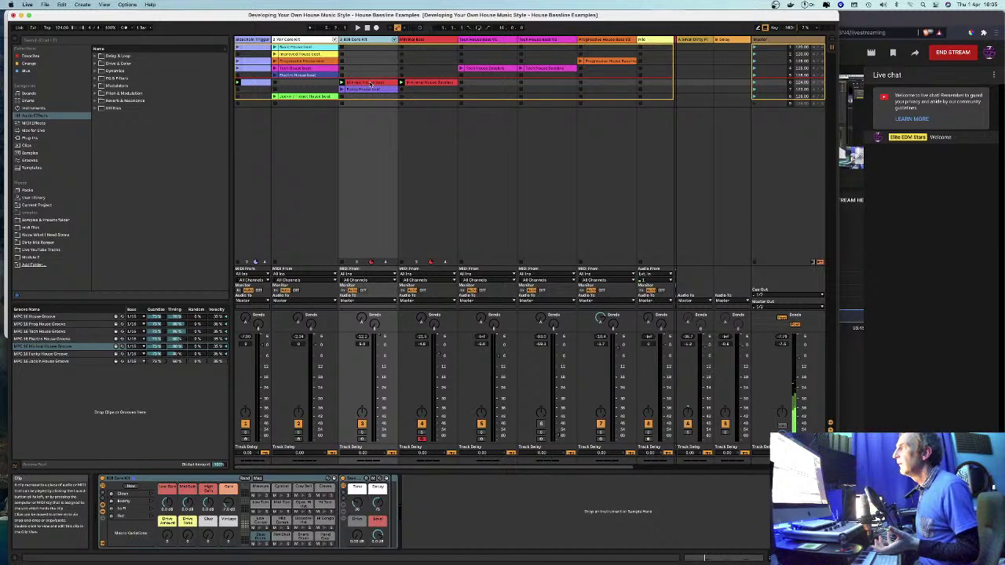
Step: Inspect the Minimal House Bassline clip's MIDI notes and return to the Minimal Bass track's devices
{"action": "left_click", "coordinate": [433, 85]}
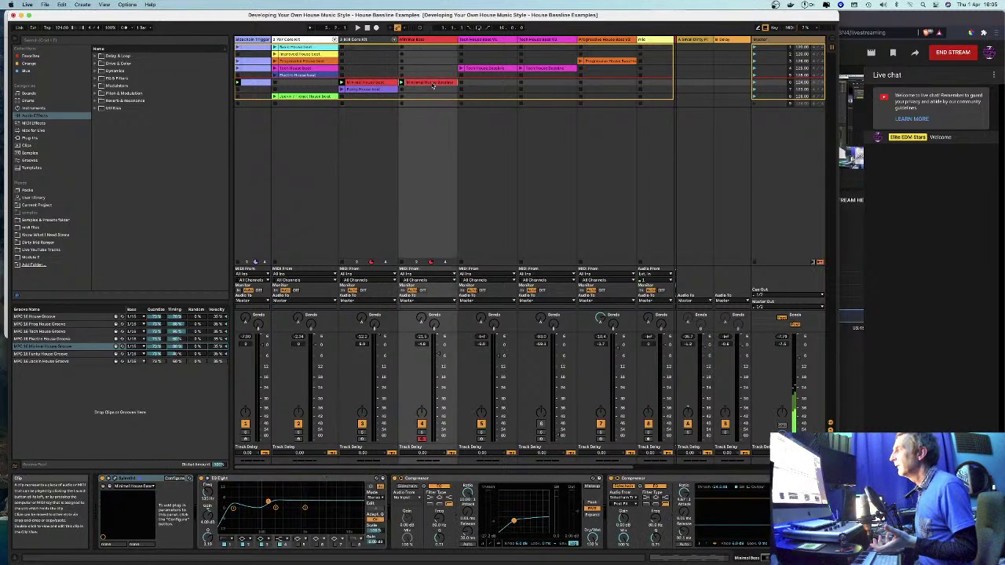
{"action": "double_click", "coordinate": [433, 85]}
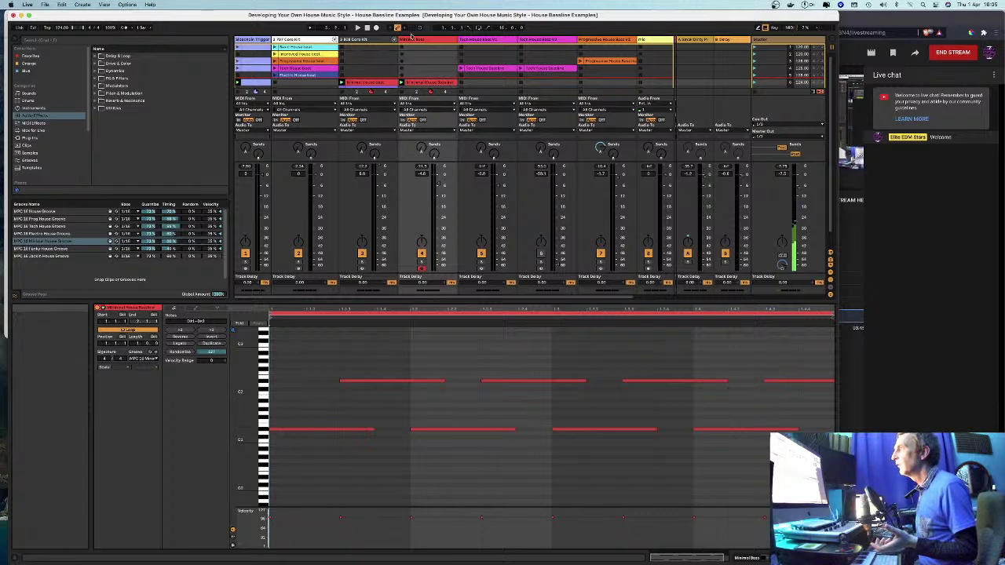
{"action": "left_click", "coordinate": [411, 38]}
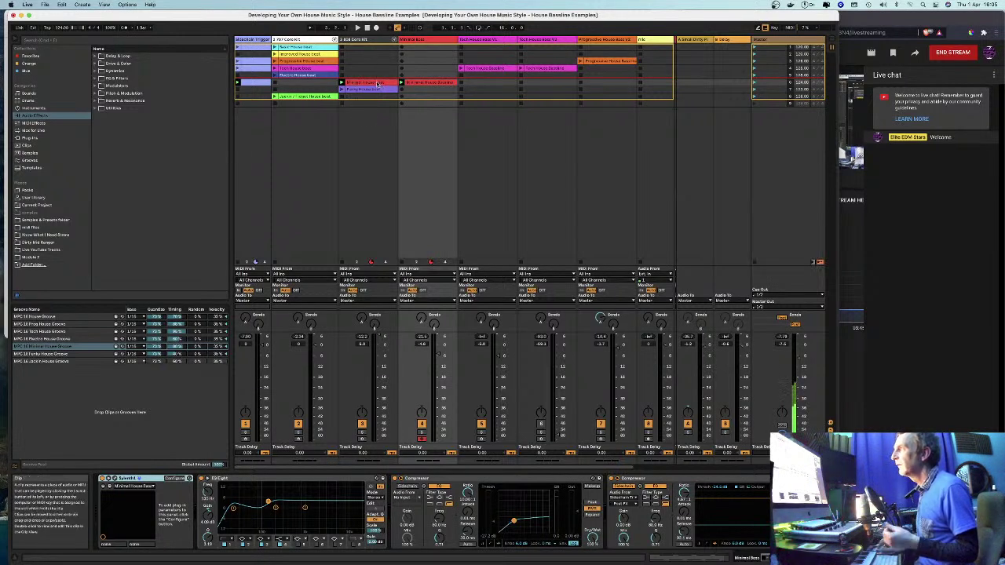
Step: Examine the four-beat note pattern in the trigger clip on track 1 and close the clip's detail view
{"action": "left_click", "coordinate": [248, 39]}
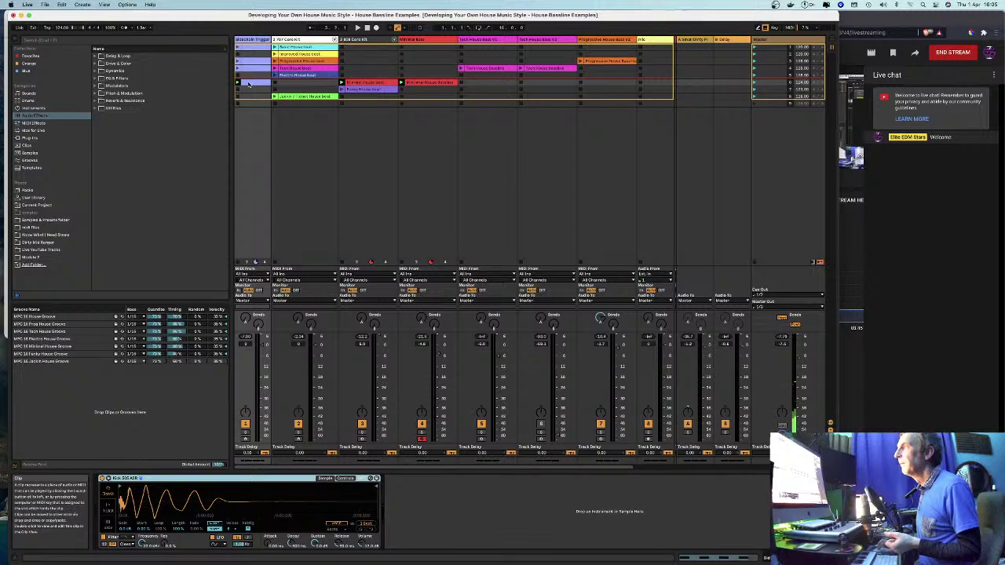
{"action": "key", "text": "shift+Tab"}
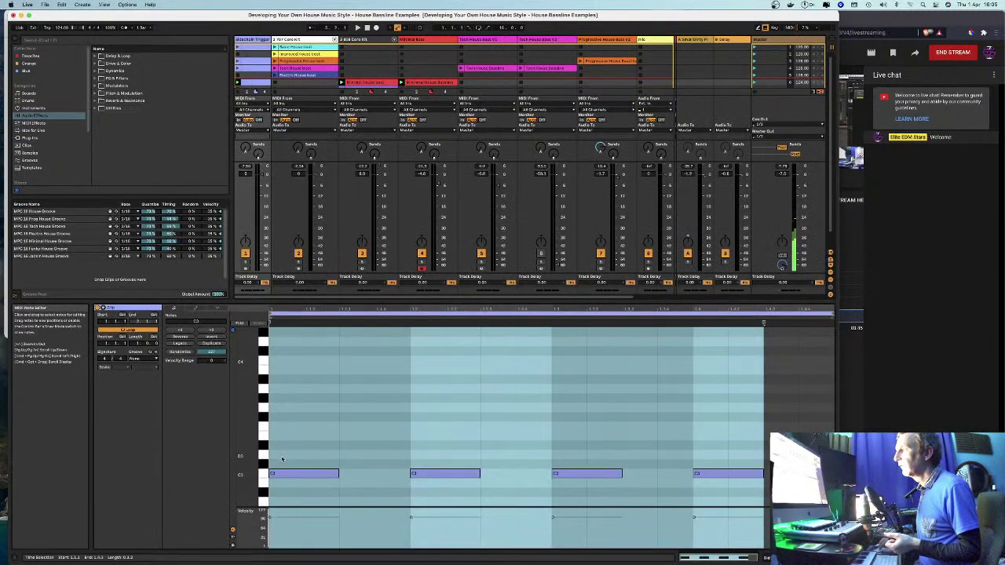
{"action": "left_click", "coordinate": [363, 468]}
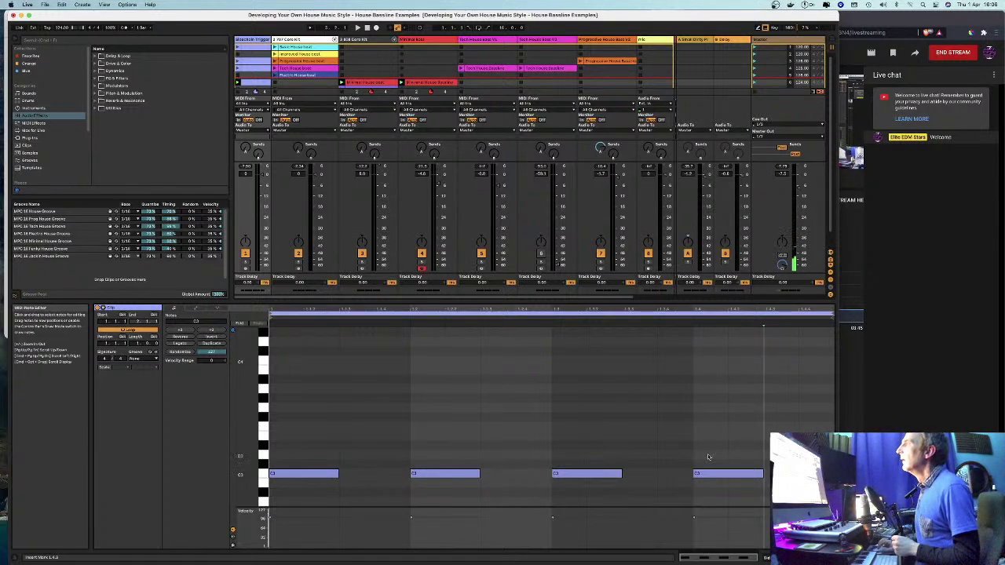
{"action": "key", "text": "super+alt+l"}
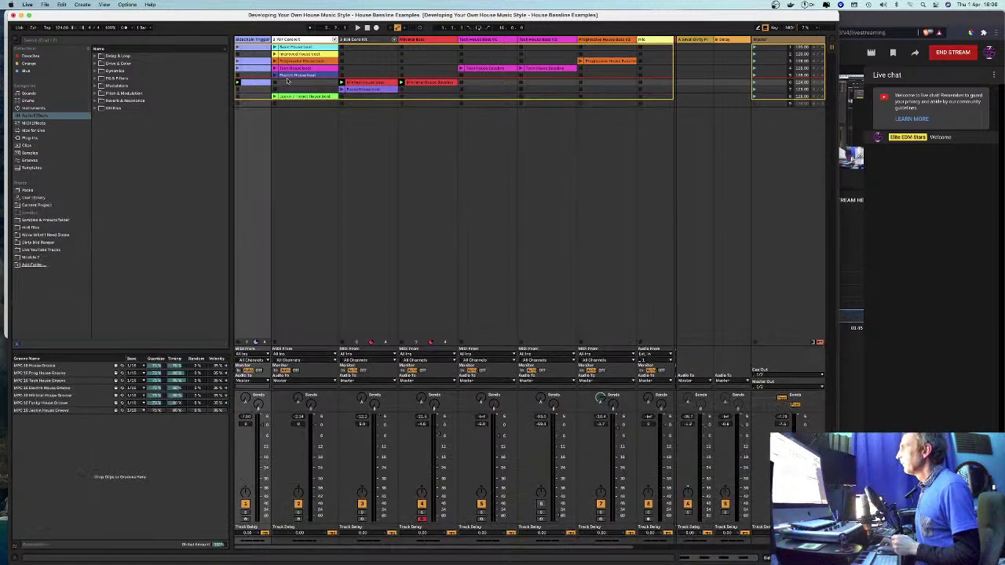
Step: Open the Sylenth1 window from the Minimal Bass track and place it in the middle of the session view
{"action": "double_click", "coordinate": [430, 82]}
{"action": "left_click", "coordinate": [428, 39]}
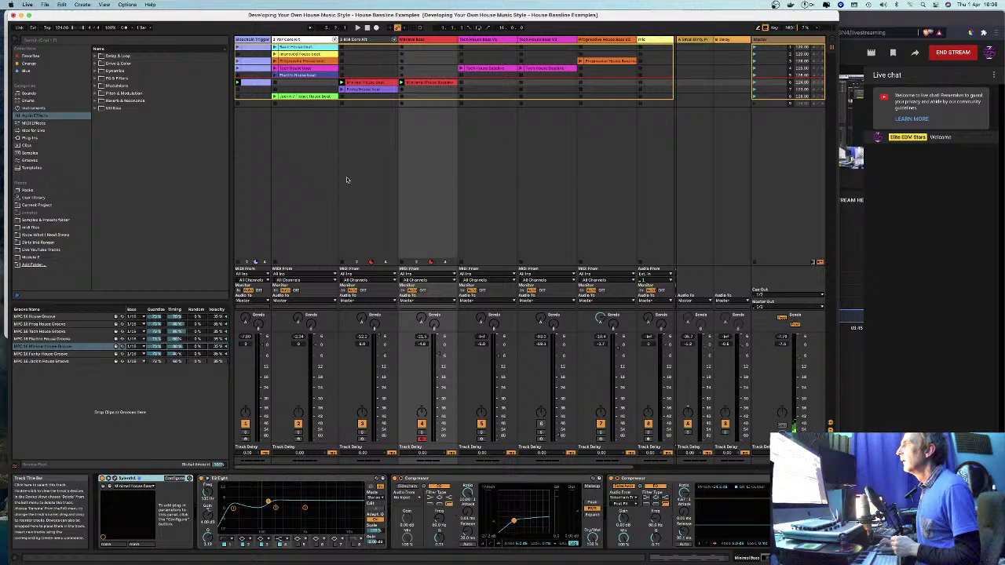
{"action": "left_click", "coordinate": [105, 478]}
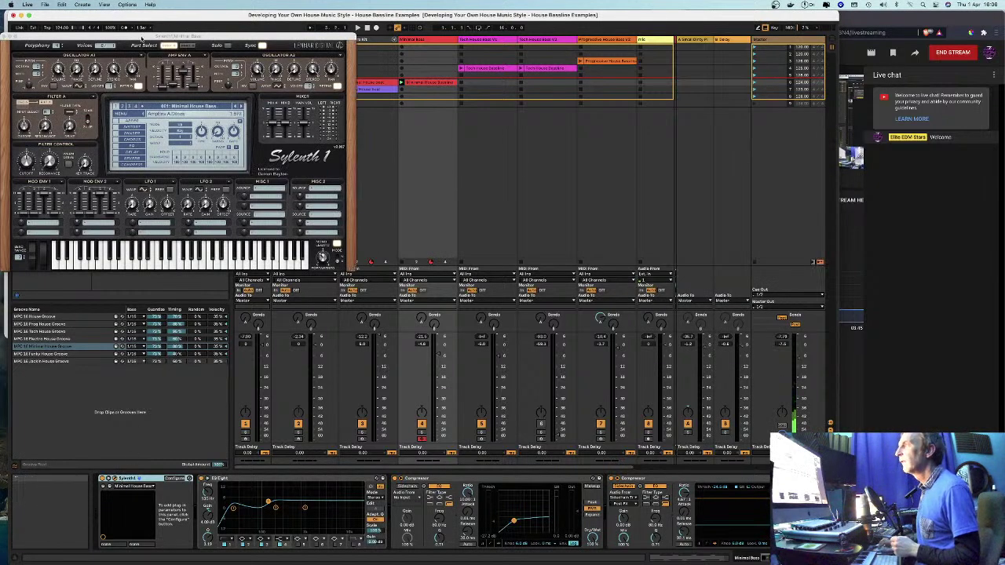
{"action": "left_click_drag", "start_coordinate": [142, 37], "coordinate": [380, 163]}
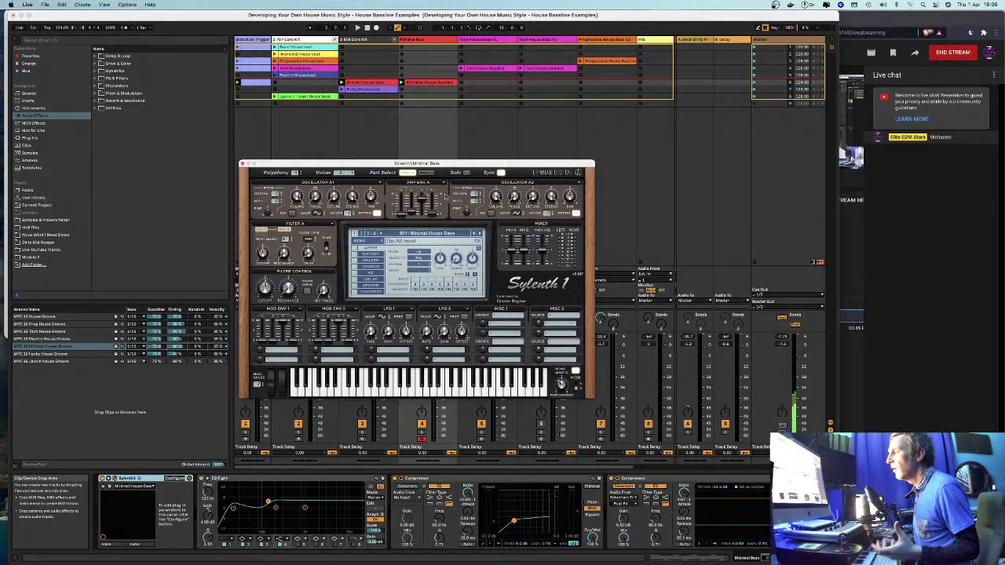
{"action": "left_click_drag", "start_coordinate": [375, 166], "coordinate": [445, 167]}
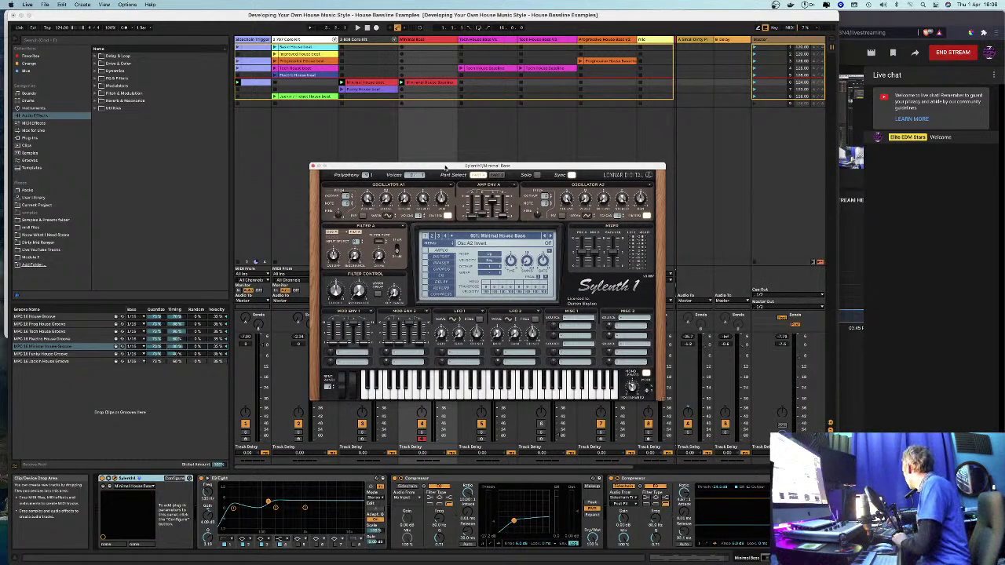
Step: Start playback, show the Minimal House Bassline clip's notes and move the Sylenth1 window clear of them
{"action": "key", "text": "space"}
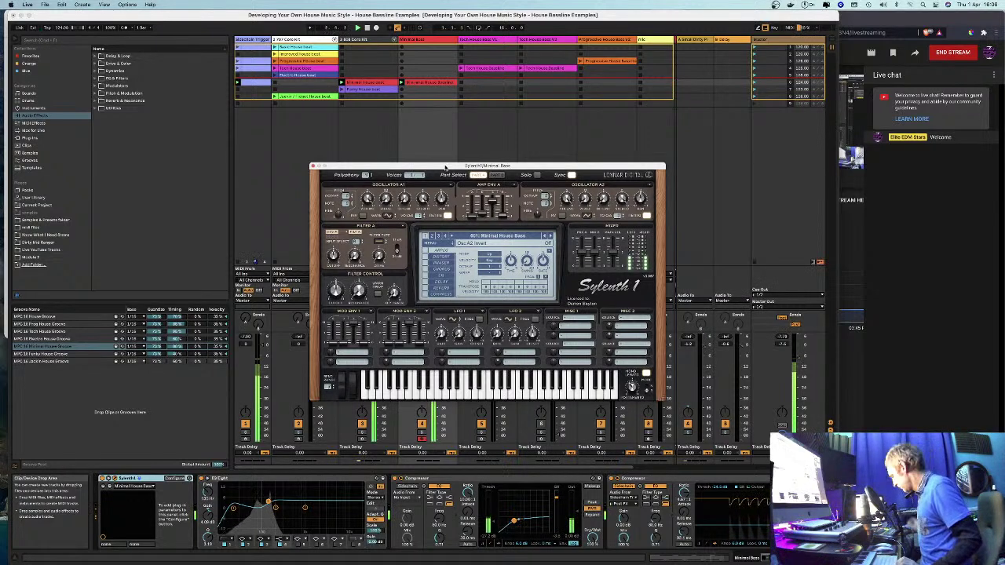
{"action": "key", "text": "shift+Tab"}
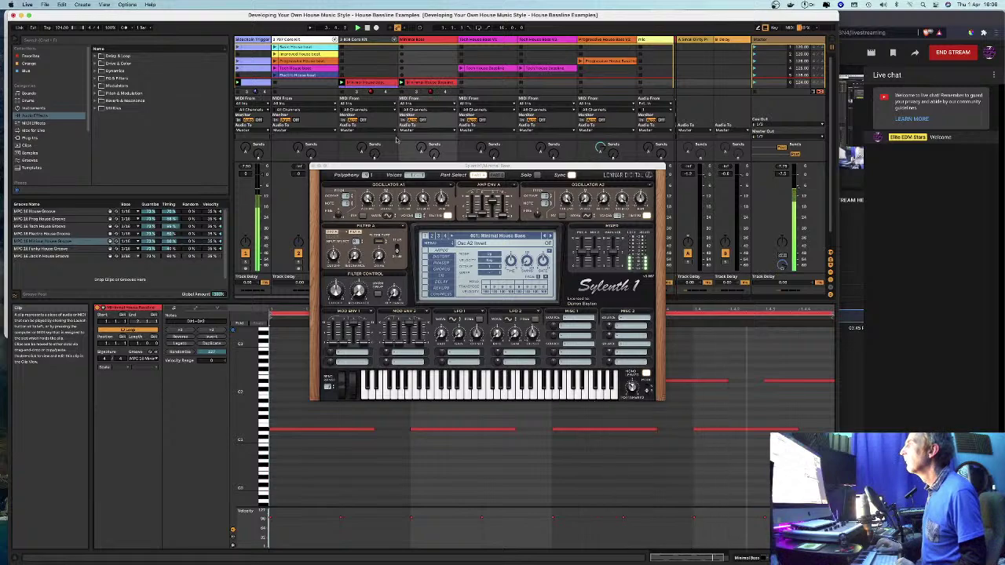
{"action": "left_click_drag", "start_coordinate": [397, 166], "coordinate": [599, 121]}
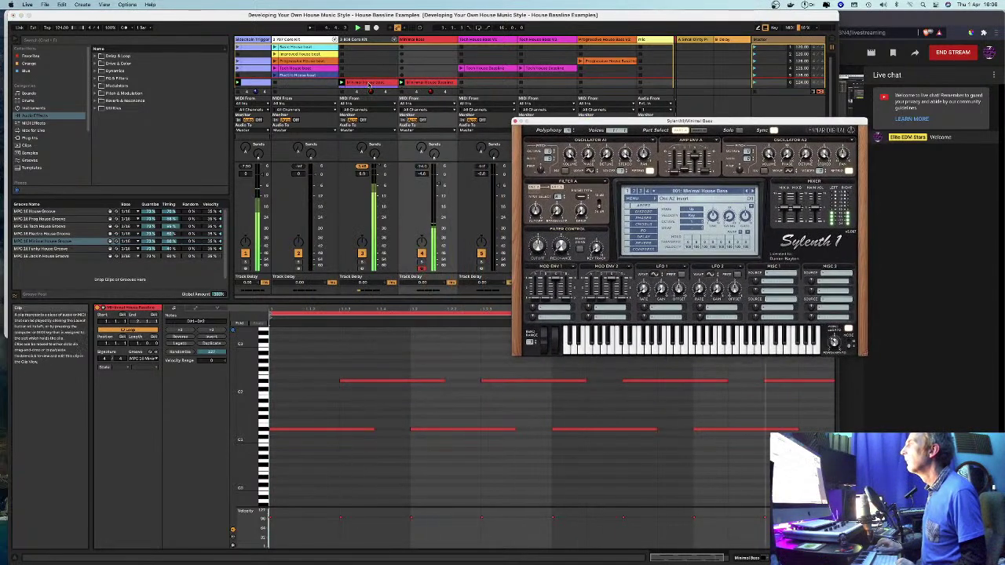
Step: In the Minimal House beat clip, move the whole row of Claves notes to Rim Shot and return to the bassline clip
{"action": "left_click", "coordinate": [253, 82]}
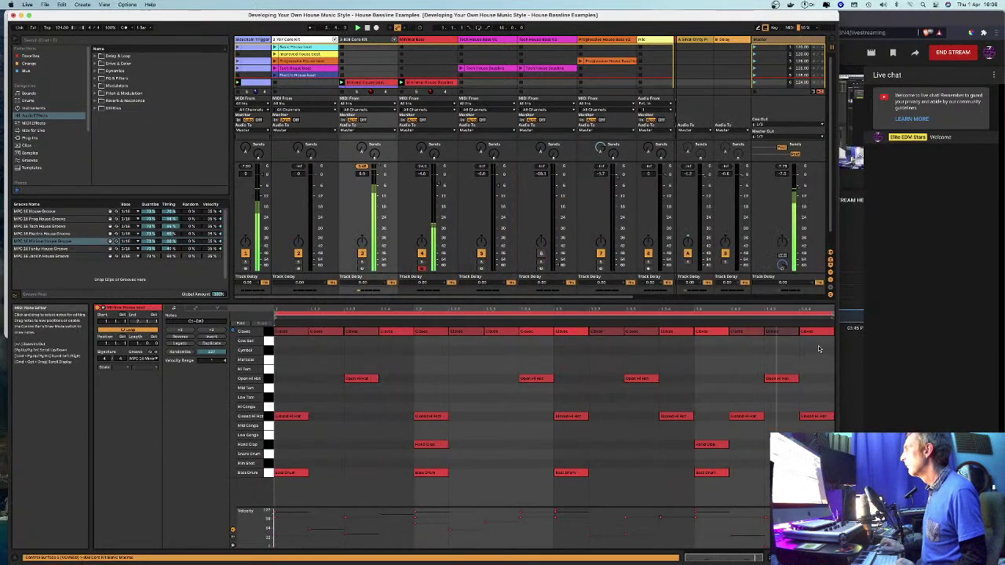
{"action": "left_click_drag", "start_coordinate": [828, 333], "coordinate": [281, 461]}
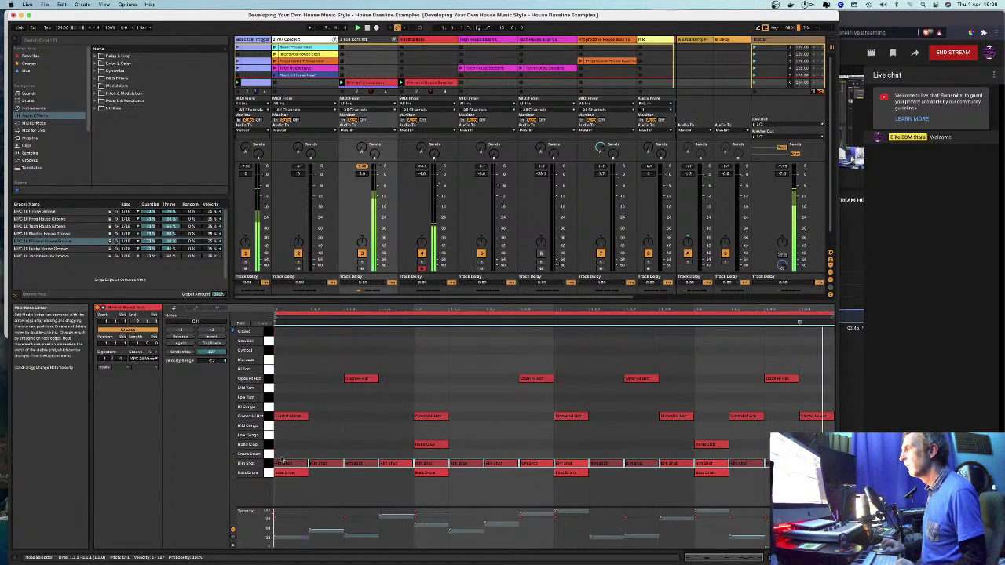
{"action": "left_click", "coordinate": [366, 82]}
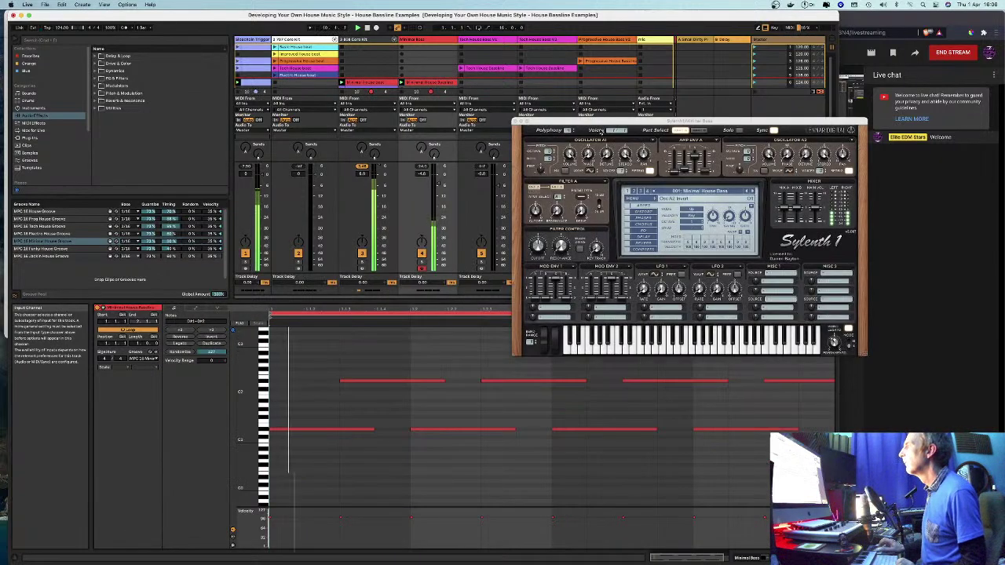
Step: Move the Sylenth1 window above the note editor and place the insert marker at the bassline's first upper note
{"action": "left_click_drag", "start_coordinate": [597, 124], "coordinate": [428, 107]}
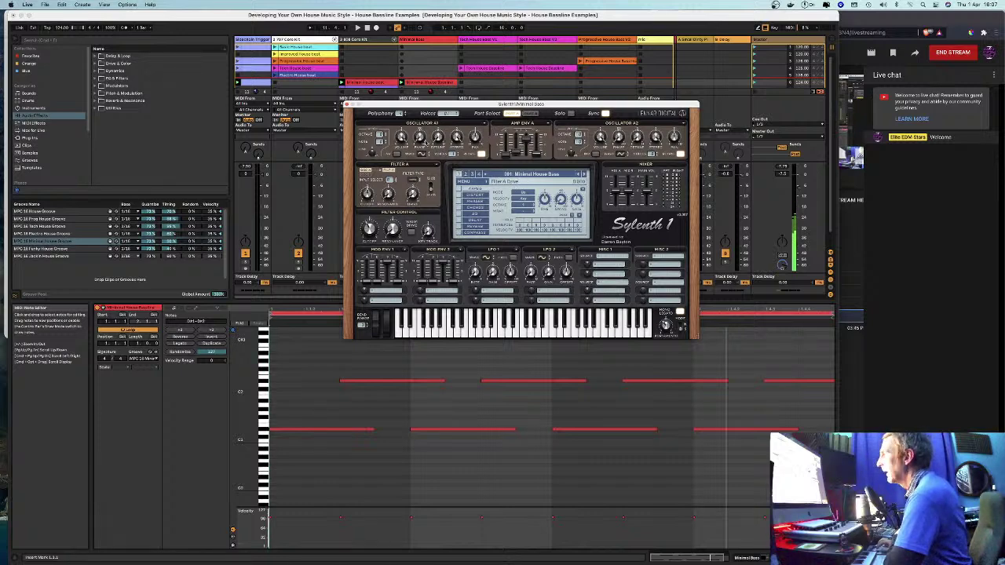
{"action": "left_click_drag", "start_coordinate": [427, 105], "coordinate": [506, 56]}
{"action": "left_click", "coordinate": [340, 384]}
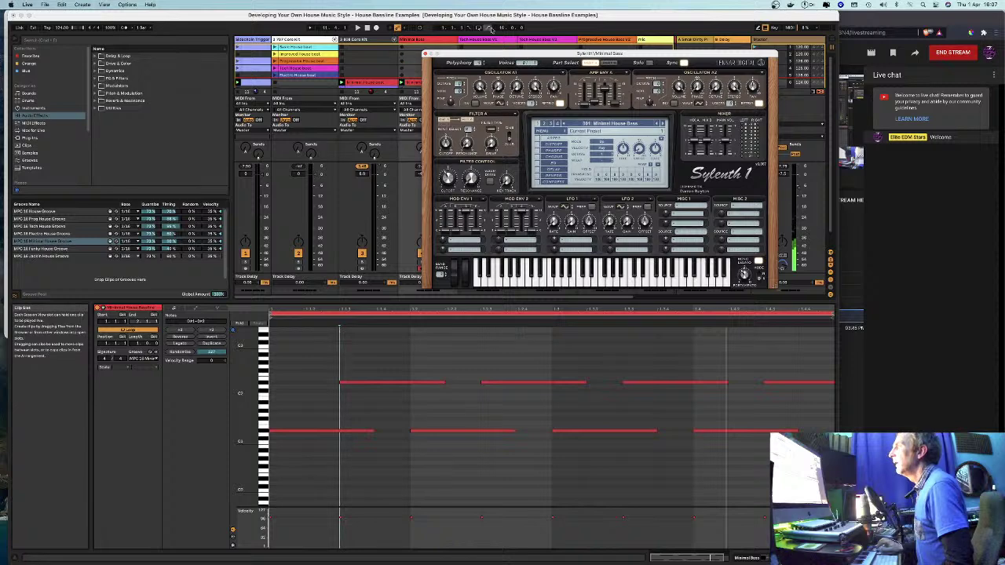
Step: Add Porta Time to the configured Sylenth1 parameters on the Minimal Bass track and close the plugin window
{"action": "left_click", "coordinate": [420, 41]}
{"action": "left_click", "coordinate": [420, 41]}
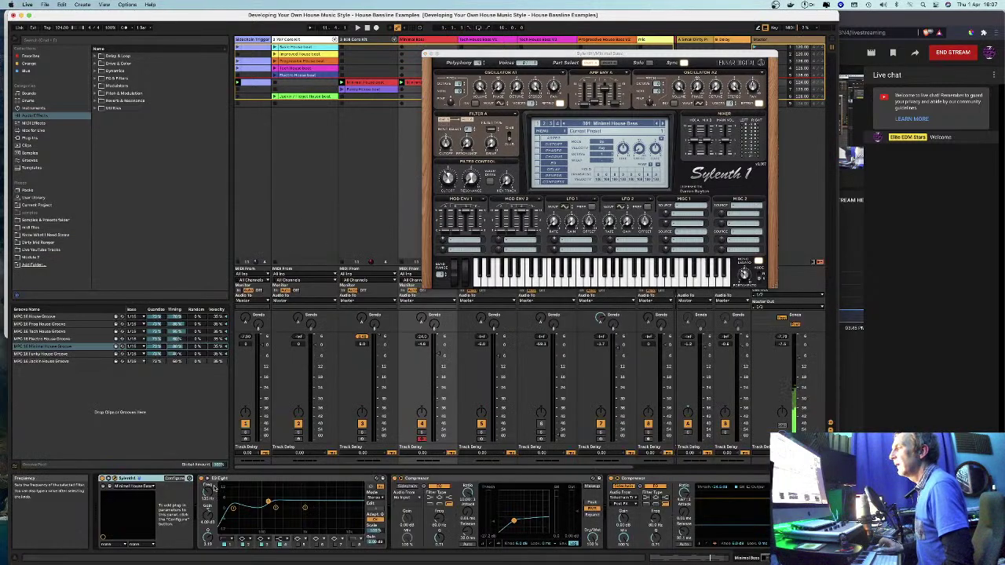
{"action": "left_click", "coordinate": [171, 480]}
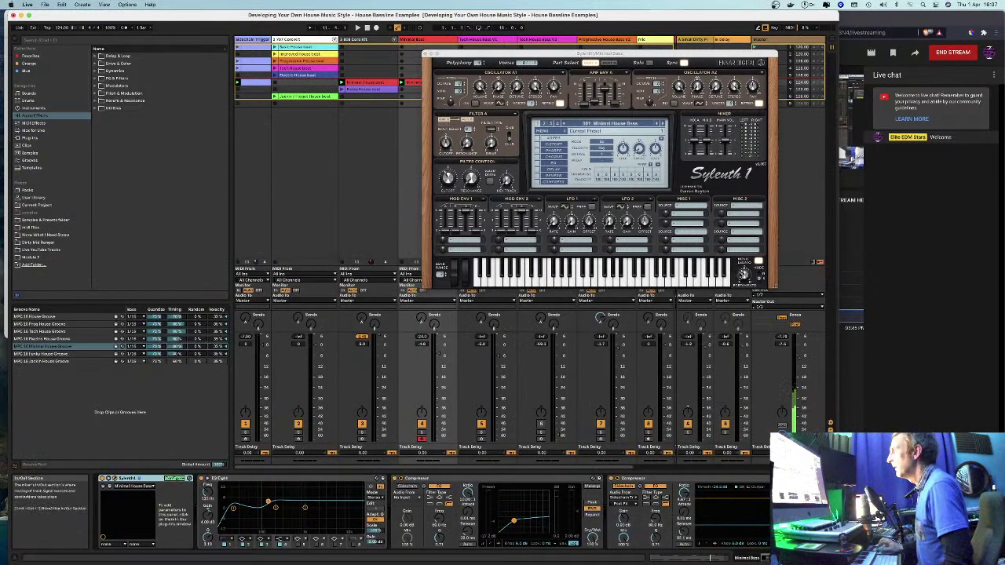
{"action": "left_click", "coordinate": [744, 274]}
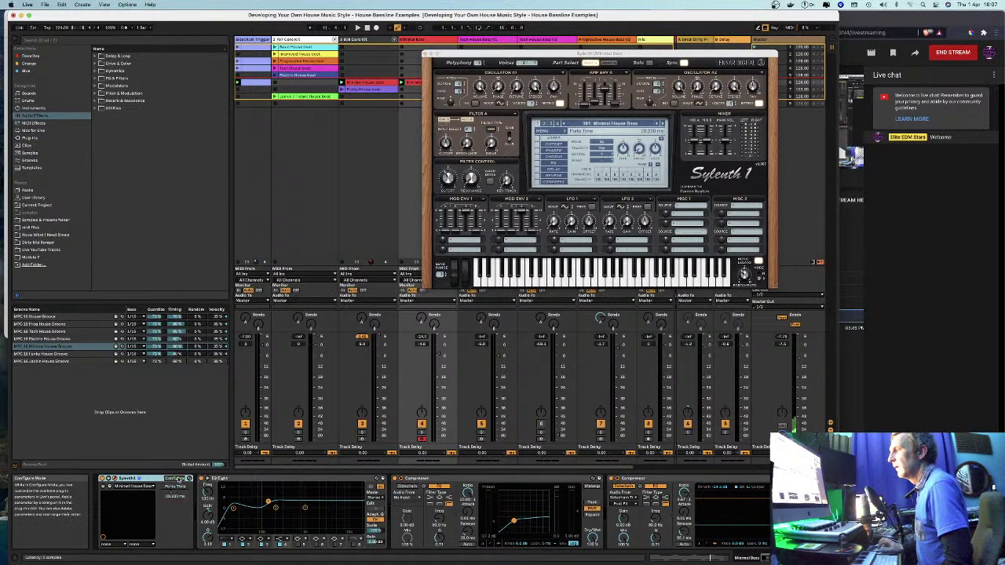
{"action": "left_click", "coordinate": [426, 54]}
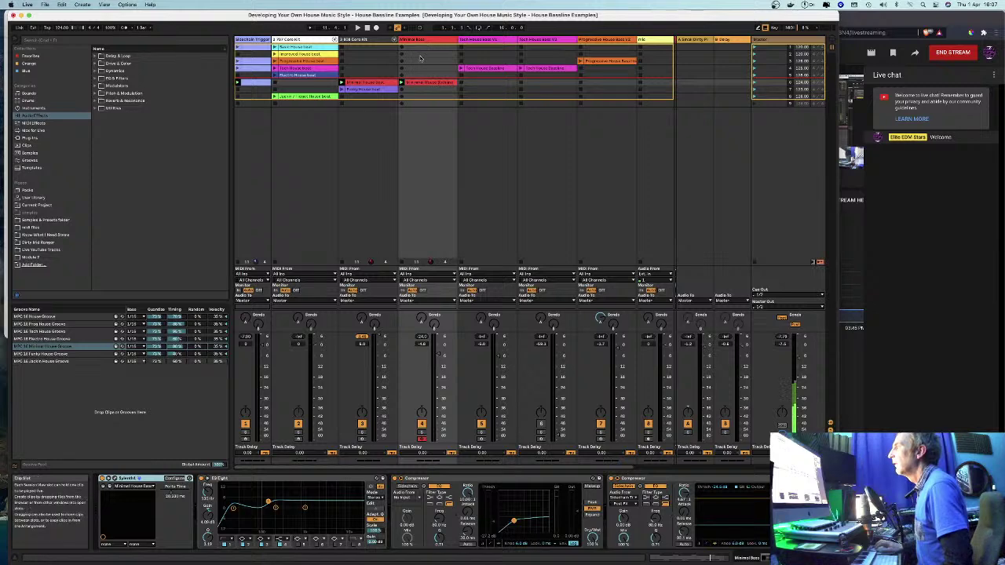
Step: Display the Sylenth1 Porta Time envelope of the Minimal House Bassline clip
{"action": "left_click", "coordinate": [430, 82]}
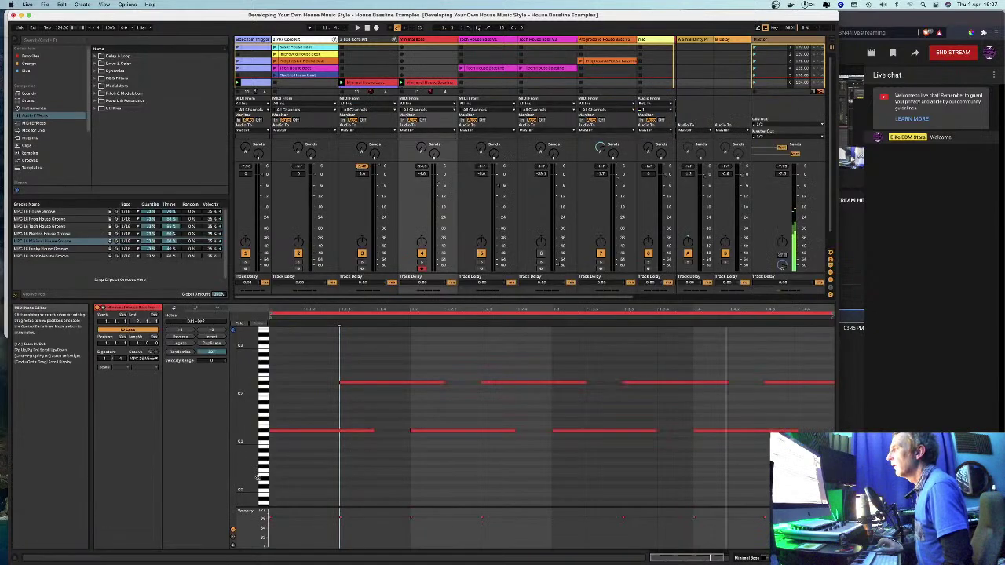
{"action": "left_click", "coordinate": [199, 308]}
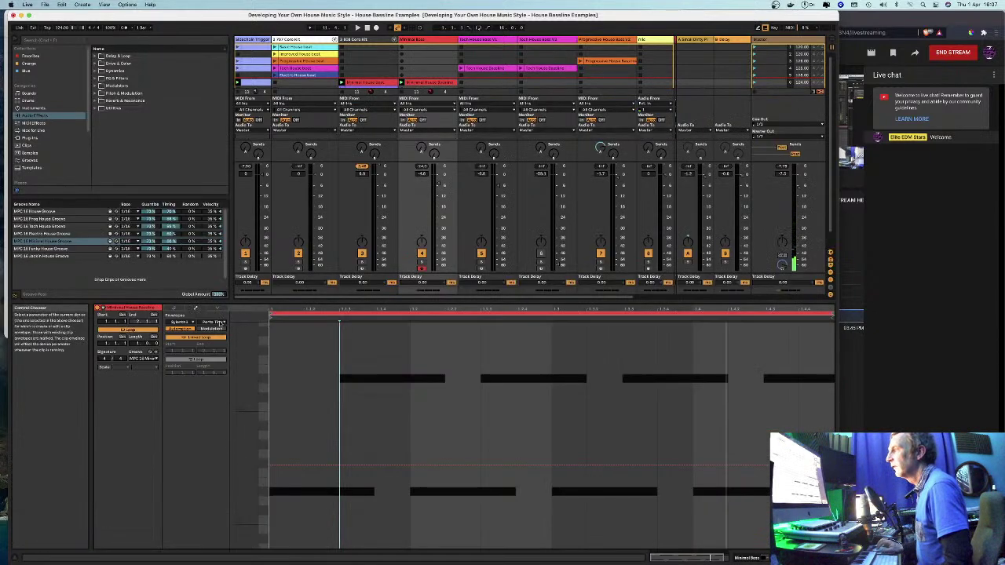
{"action": "left_click", "coordinate": [213, 322]}
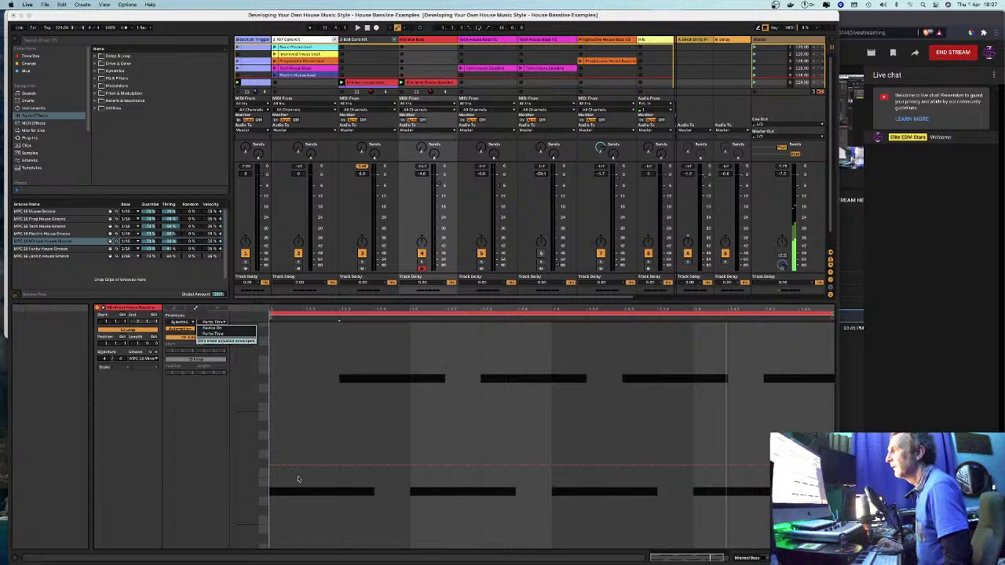
{"action": "left_click", "coordinate": [220, 335]}
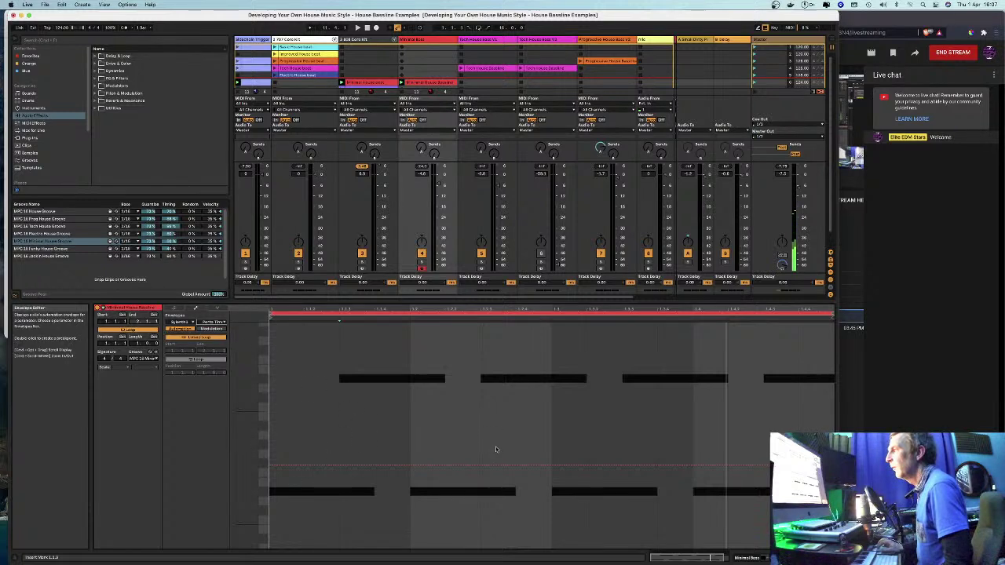
Step: Draw a Porta Time envelope with three peaks across the first three beats of the bassline clip and solo the Minimal Bass track
{"action": "left_click", "coordinate": [333, 467]}
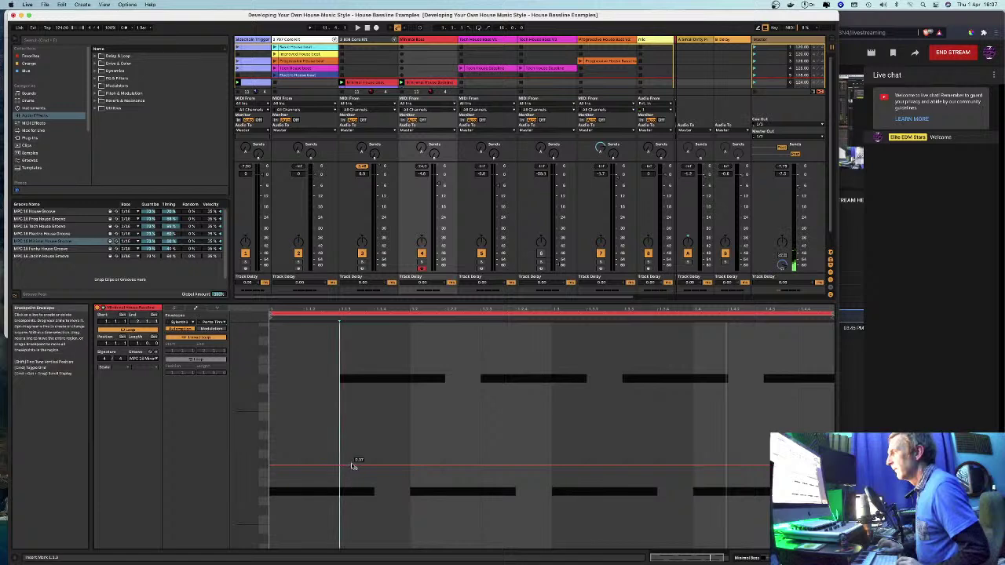
{"action": "mouse_move", "coordinate": [352, 464]}
{"action": "left_mouse_down"}
{"action": "mouse_move", "coordinate": [420, 386]}
{"action": "mouse_move", "coordinate": [446, 485]}
{"action": "left_mouse_up"}
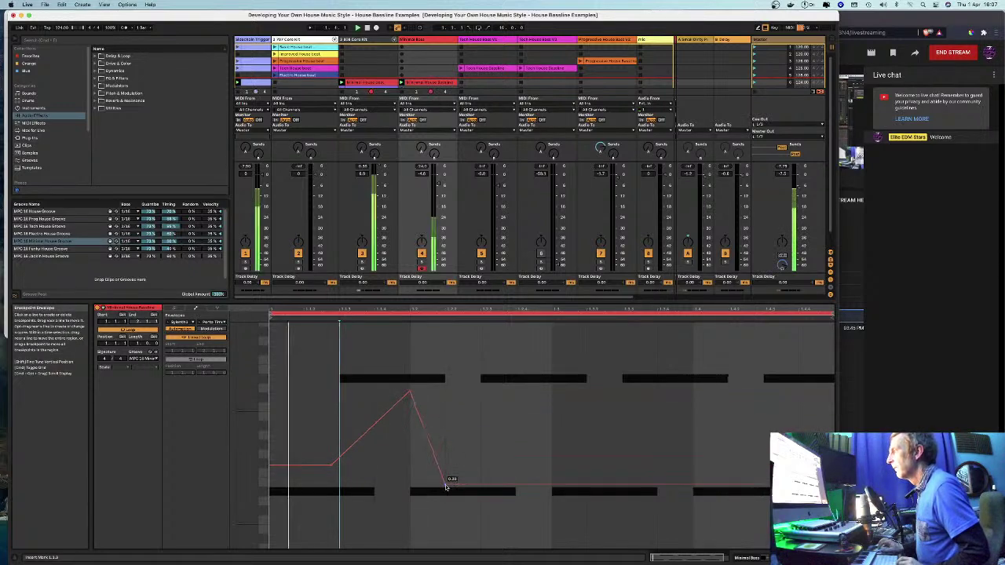
{"action": "left_click", "coordinate": [421, 262]}
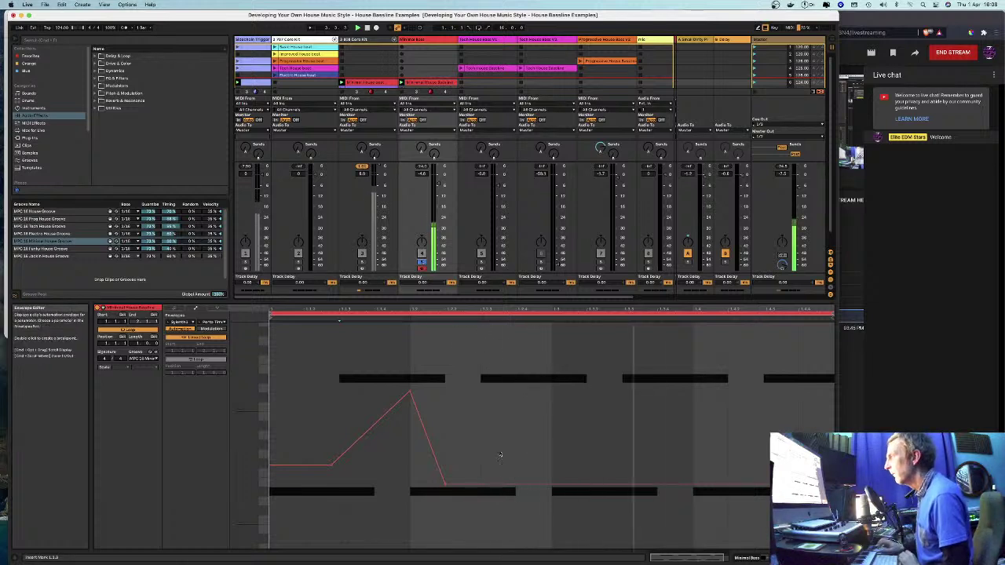
{"action": "left_click_drag", "start_coordinate": [512, 481], "coordinate": [658, 487]}
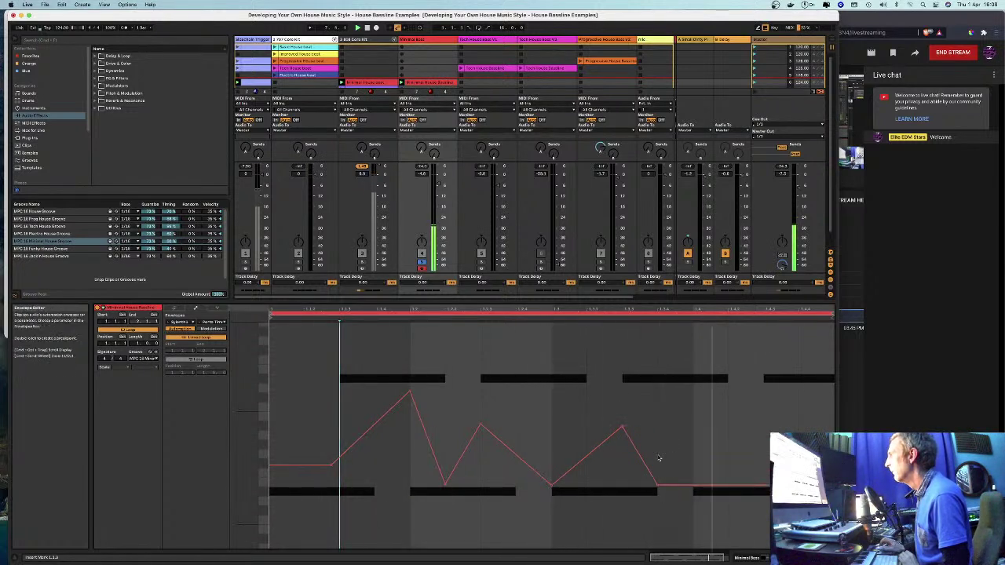
Step: Unsolo the Minimal Bass track and undo the drawn Porta Time peaks back to a flat envelope
{"action": "left_click", "coordinate": [422, 263]}
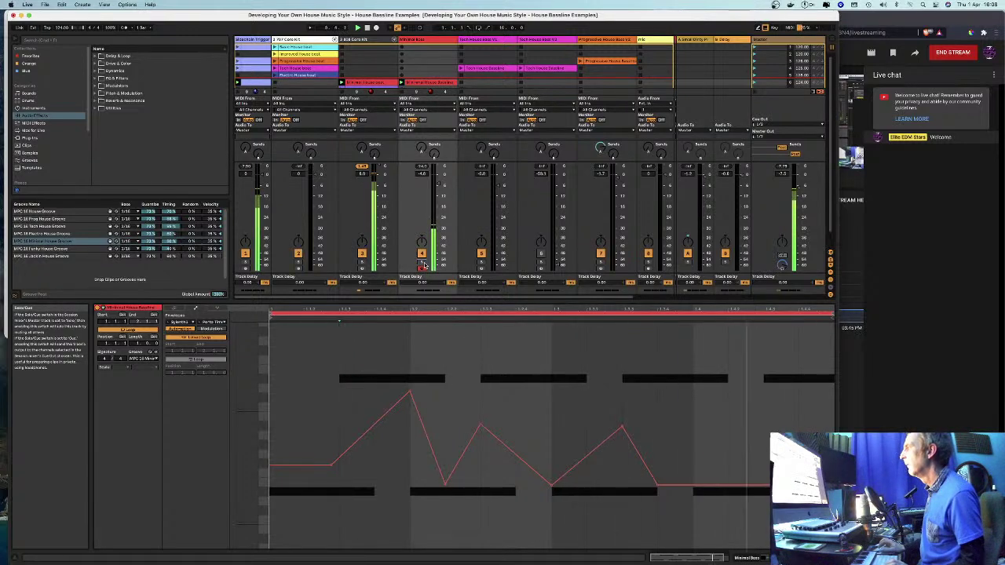
{"action": "key", "text": "super+z"}
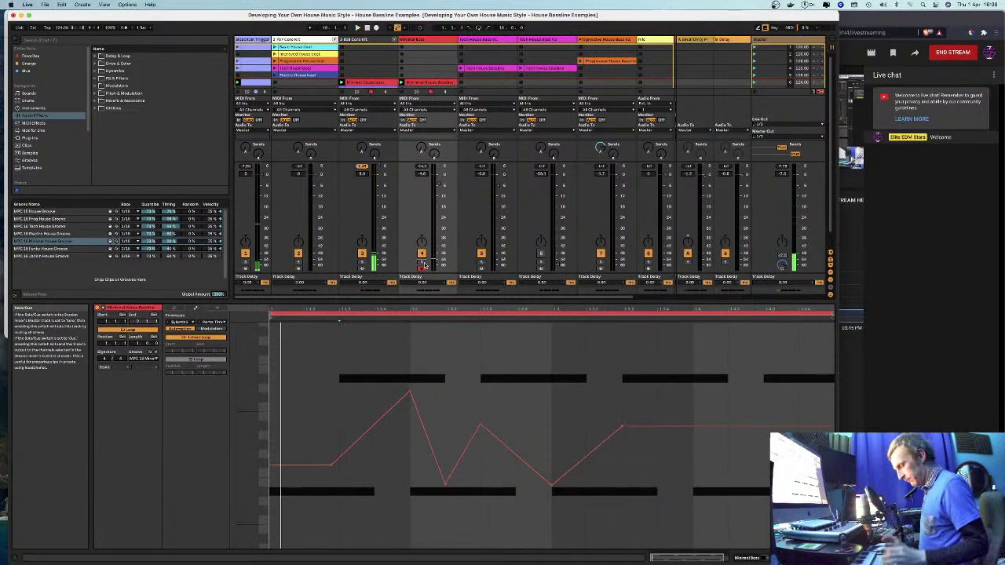
{"action": "key", "text": "super+z"}
{"action": "key", "text": "super+z"}
{"action": "key", "text": "super+z"}
{"action": "key", "text": "super+z"}
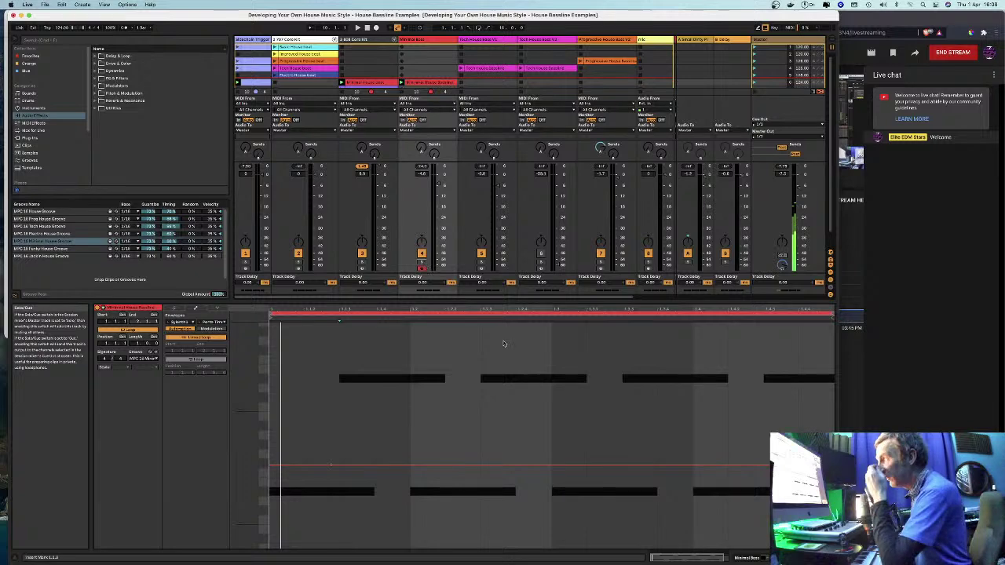
Step: Hide the clip editor, show the Tech House Bass V1 track's devices and open its Sylenth1 window
{"action": "key", "text": "super+alt+l"}
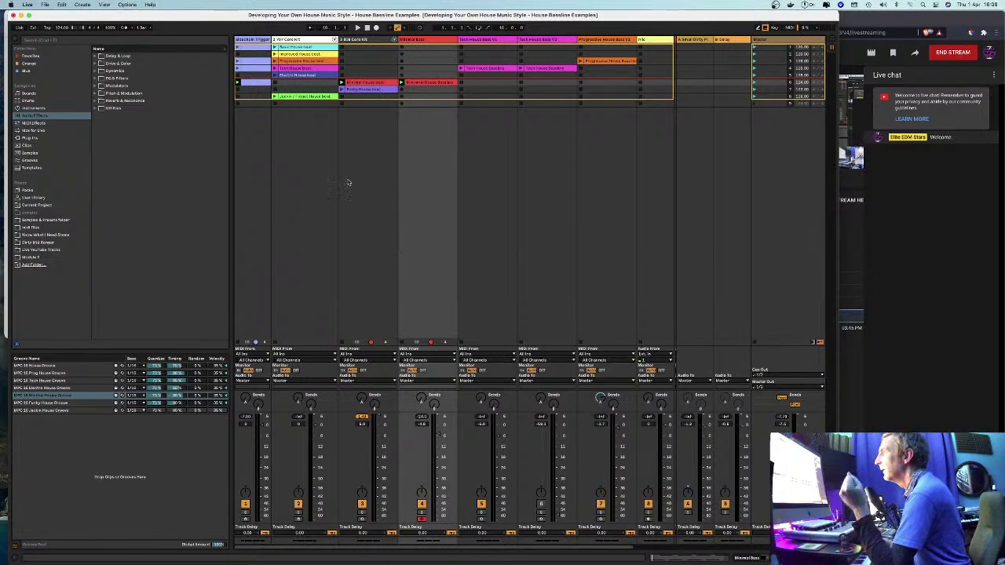
{"action": "double_click", "coordinate": [427, 41]}
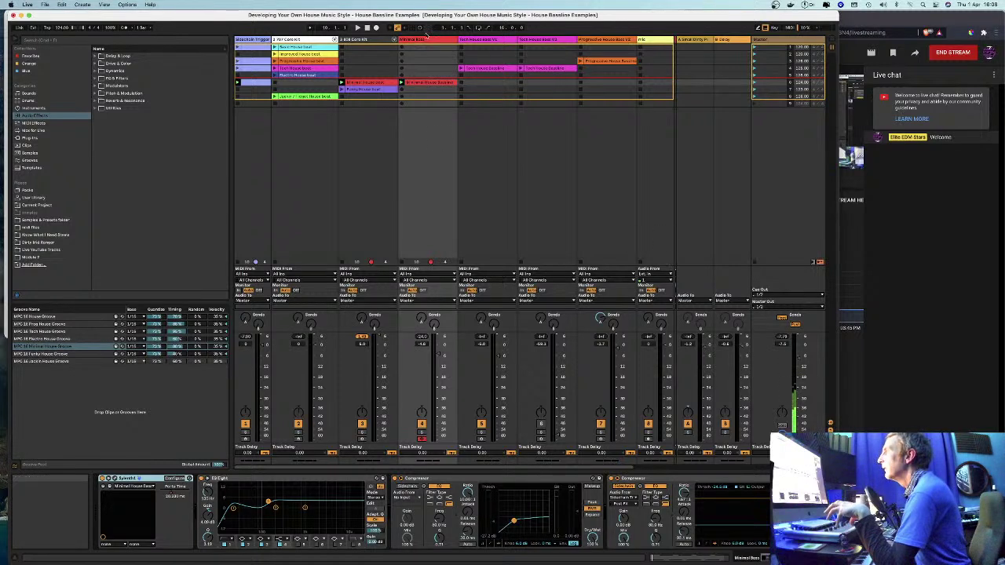
{"action": "left_click", "coordinate": [430, 39]}
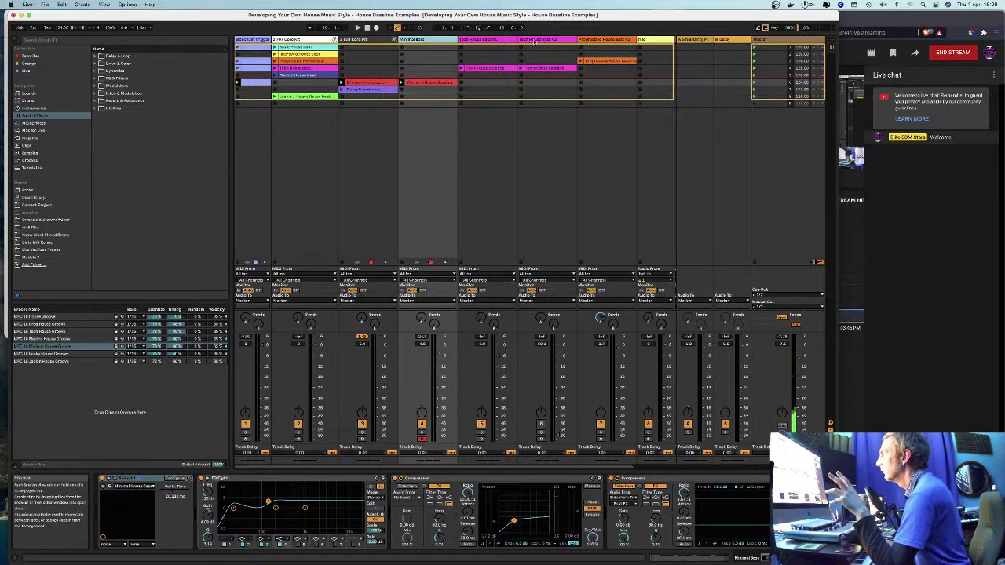
{"action": "left_click", "coordinate": [481, 39]}
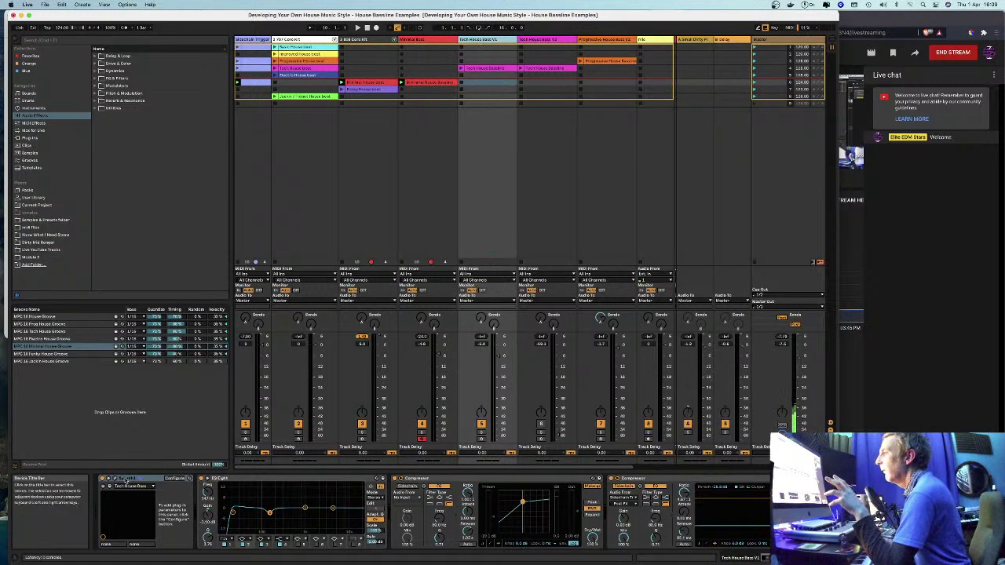
{"action": "left_click", "coordinate": [104, 486]}
{"action": "left_click_drag", "start_coordinate": [776, 287], "coordinate": [451, 208]}
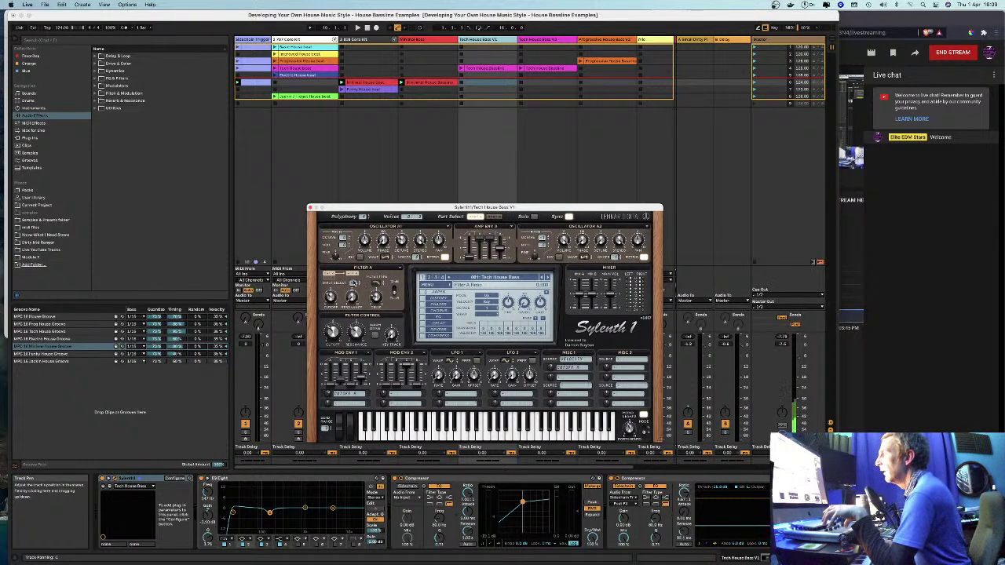
Step: Check the Filter A input options of the Tech House Bass V1 patch and open the Minimal Bass track's Sylenth1 for comparison
{"action": "left_click", "coordinate": [353, 283]}
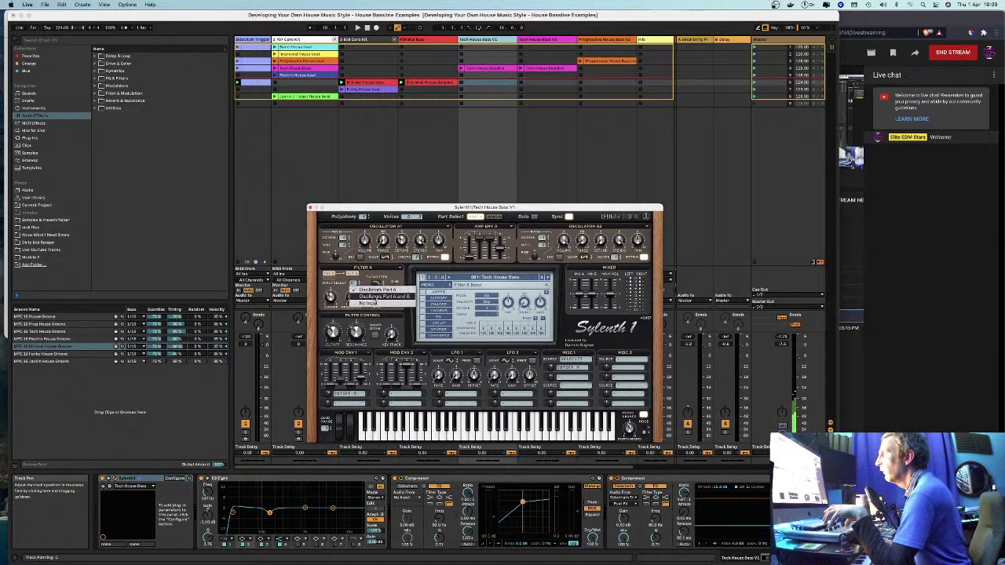
{"action": "left_click", "coordinate": [413, 211]}
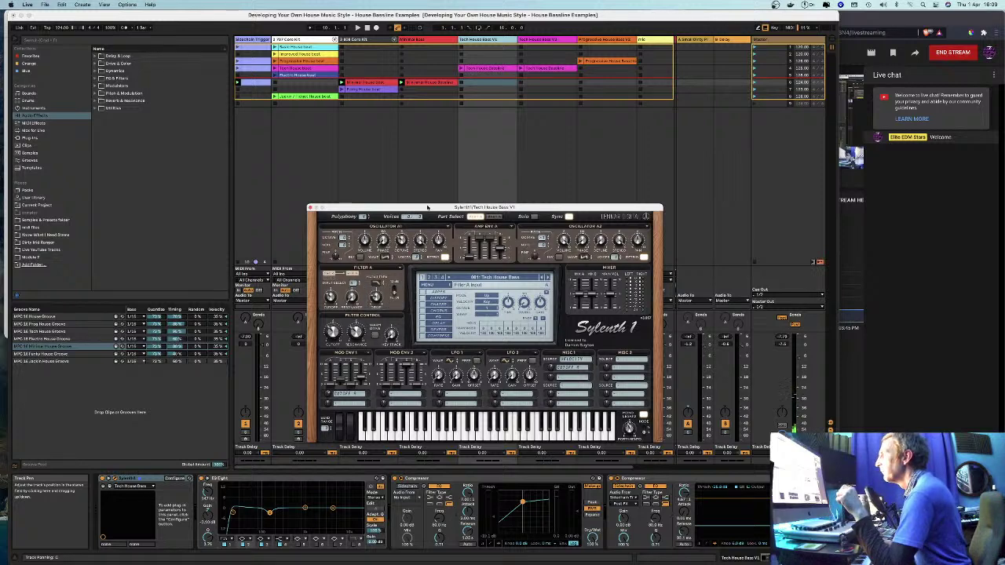
{"action": "left_click_drag", "start_coordinate": [414, 211], "coordinate": [417, 218]}
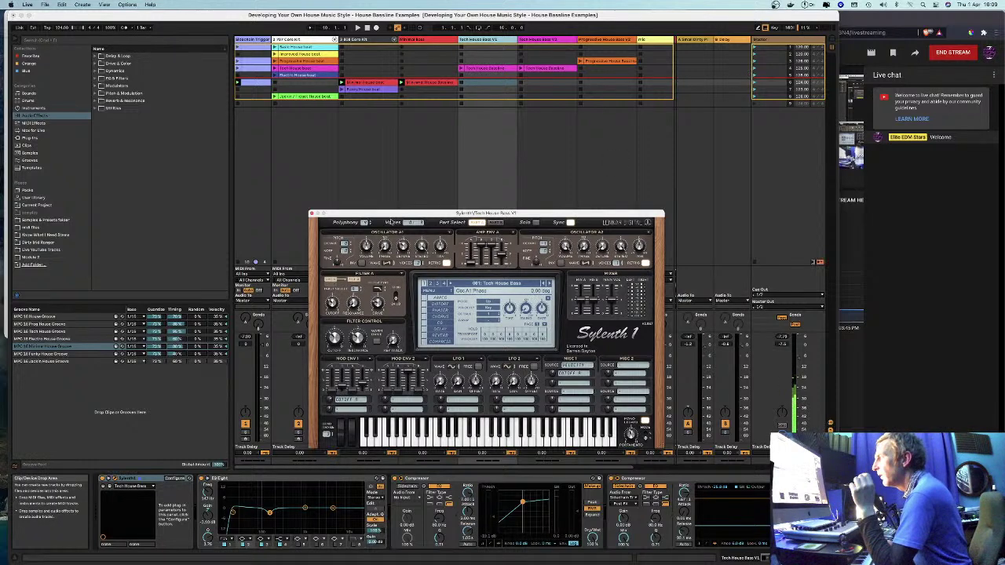
{"action": "left_click_drag", "start_coordinate": [390, 221], "coordinate": [532, 194]}
{"action": "left_click", "coordinate": [417, 41]}
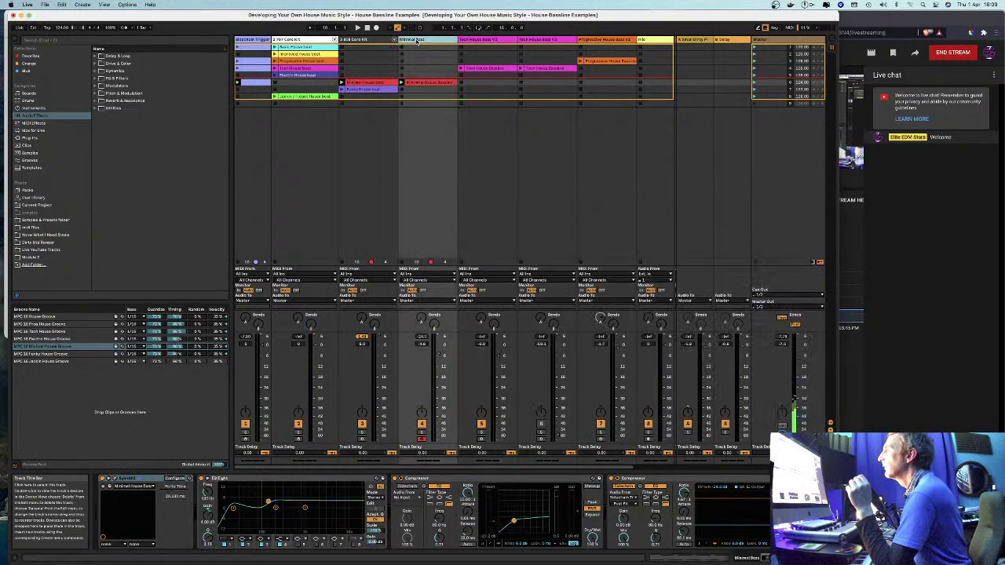
{"action": "left_click", "coordinate": [110, 478]}
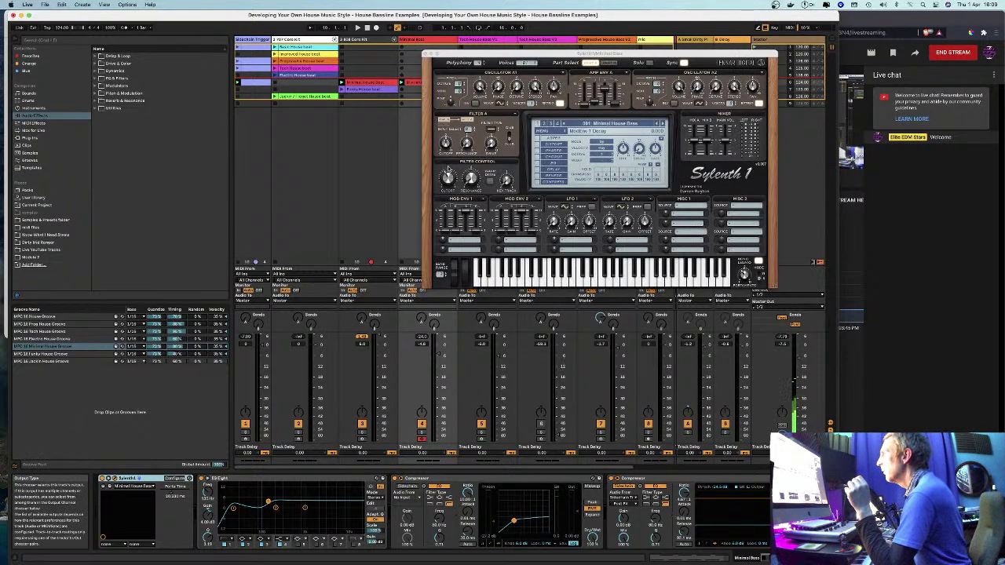
Step: Return to the Tech House Bass V1 patch, check its Mod Env 1 routing and move its window clear of the track
{"action": "left_click", "coordinate": [483, 39]}
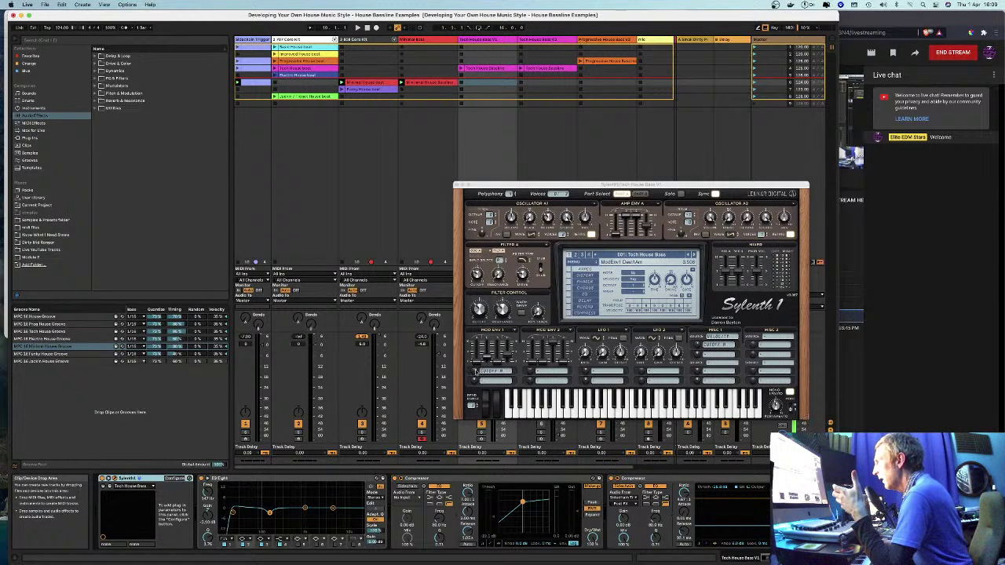
{"action": "left_click", "coordinate": [474, 373]}
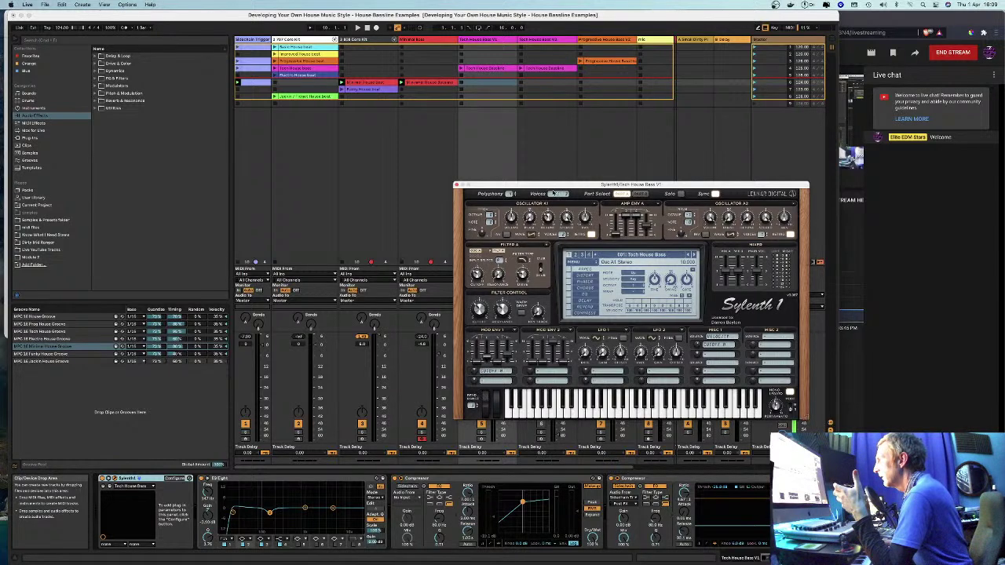
{"action": "left_click_drag", "start_coordinate": [553, 193], "coordinate": [693, 163]}
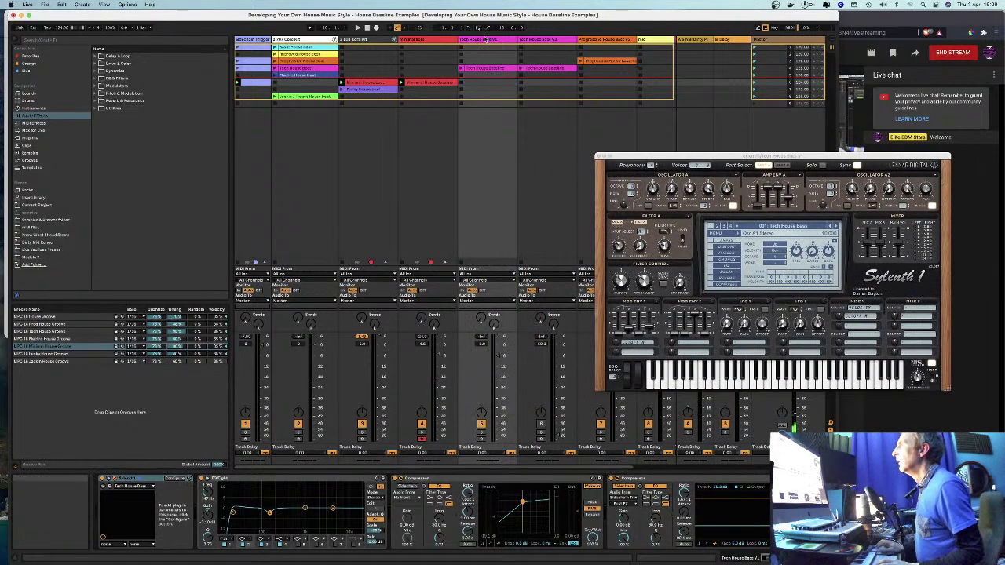
{"action": "left_click", "coordinate": [487, 39]}
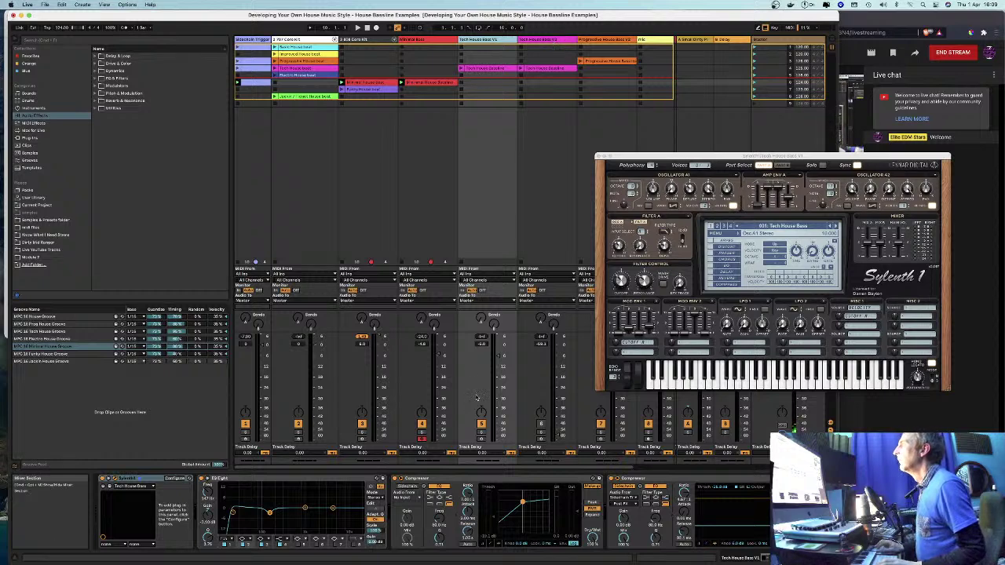
Step: Launch the tech house scene and open the Tech House Bassline clip's notes, keeping Sylenth1 above the note editor
{"action": "left_click", "coordinate": [753, 69]}
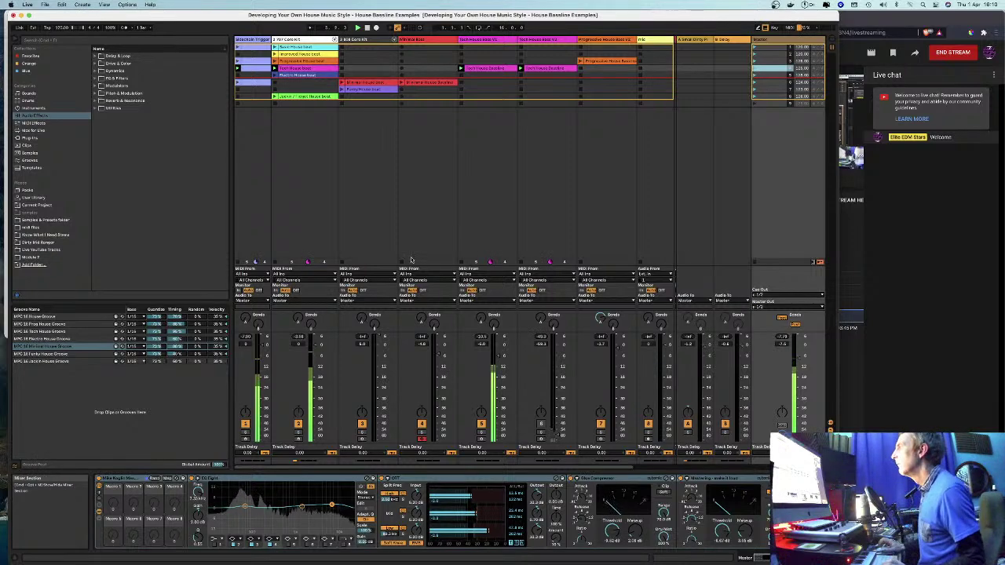
{"action": "left_click", "coordinate": [430, 84]}
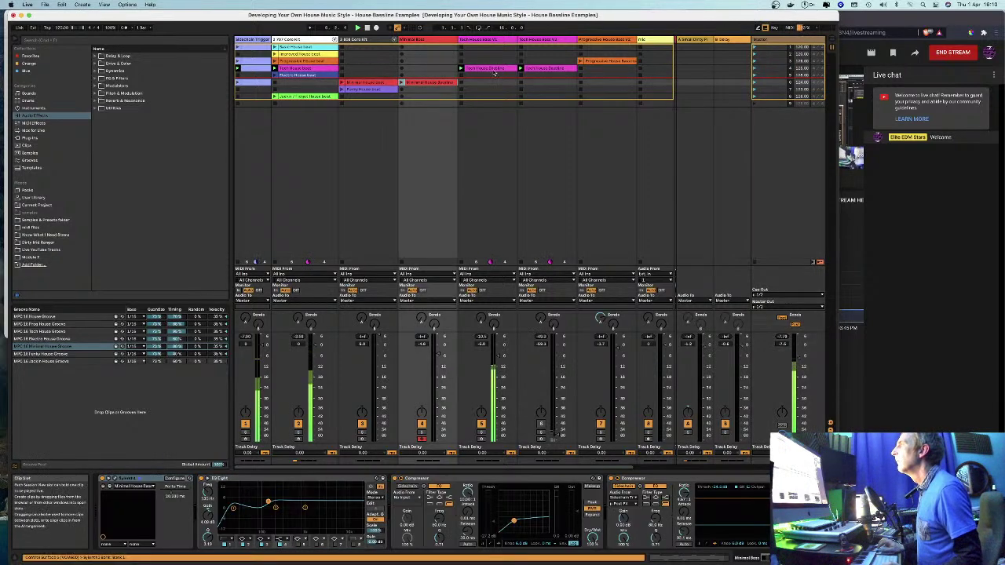
{"action": "double_click", "coordinate": [431, 83]}
{"action": "left_click_drag", "start_coordinate": [649, 155], "coordinate": [399, 126]}
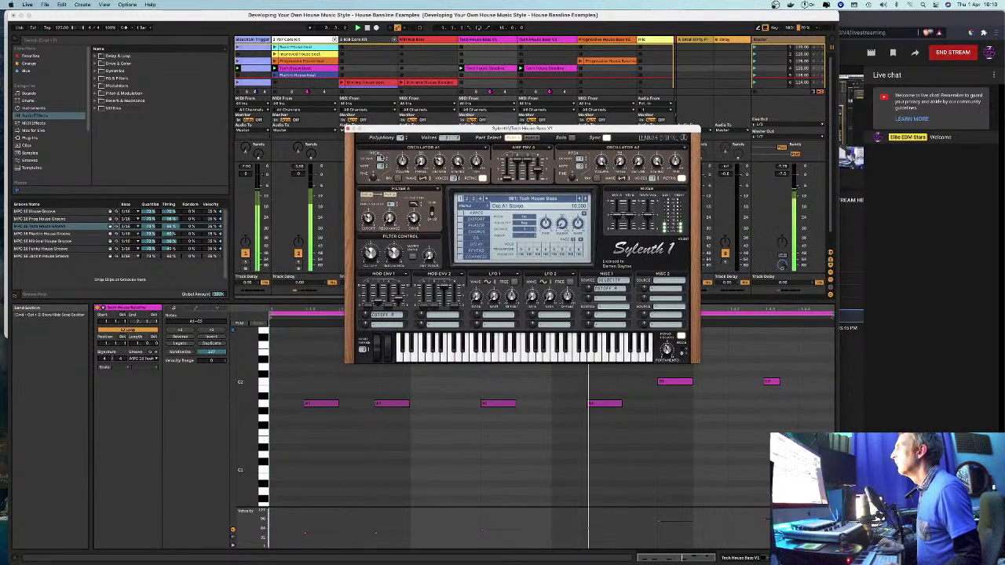
Step: Examine the filter cutoff, Mod Env 1 and delay settings of the Tech House Bass V1 patch during playback
{"action": "left_click", "coordinate": [482, 234]}
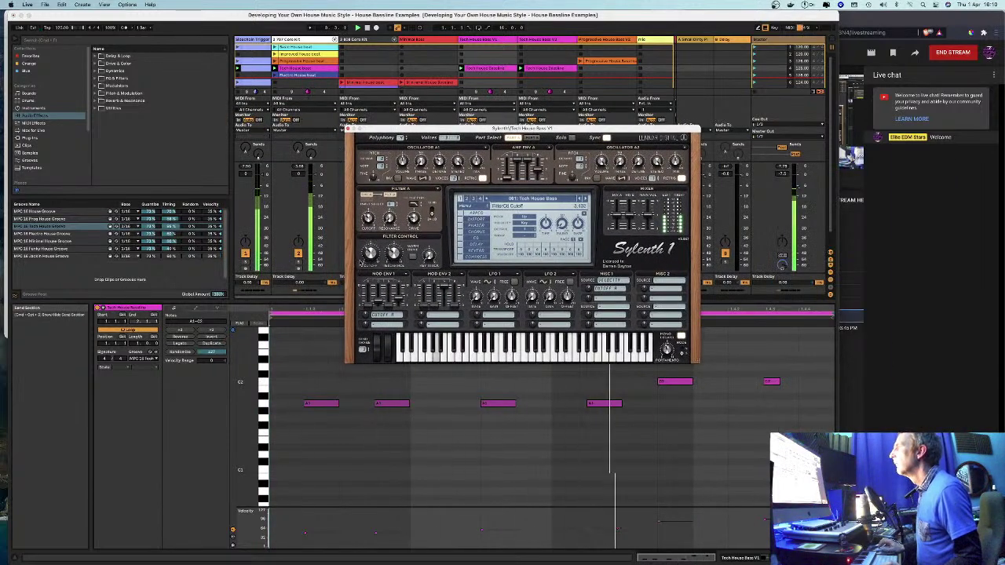
{"action": "mouse_move", "coordinate": [370, 251]}
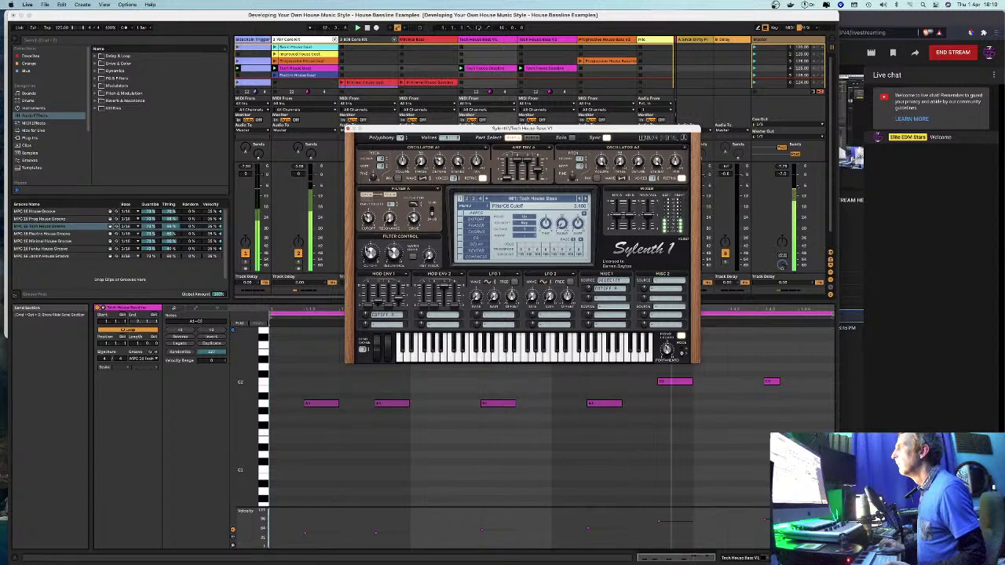
{"action": "mouse_move", "coordinate": [366, 312]}
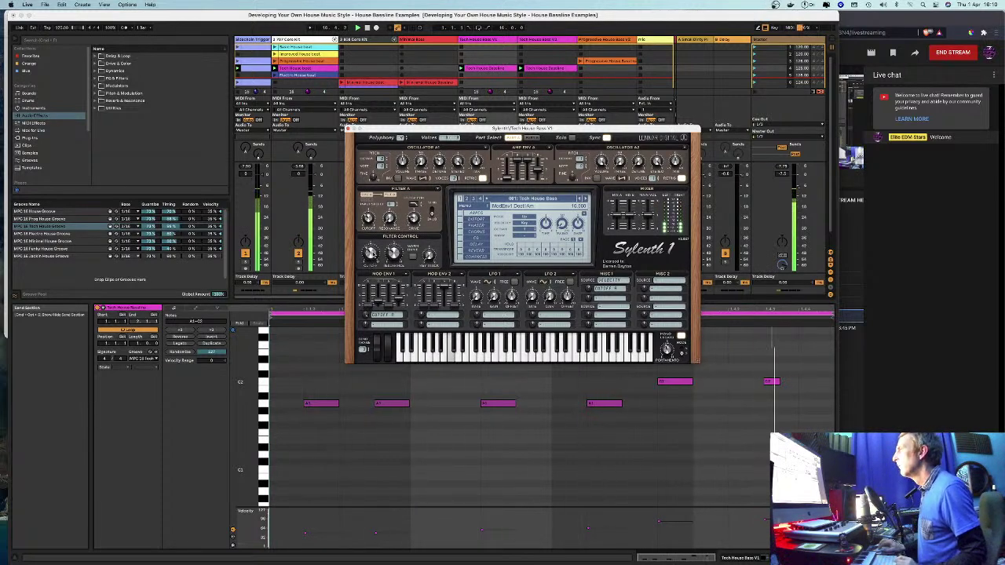
{"action": "left_click", "coordinate": [379, 293]}
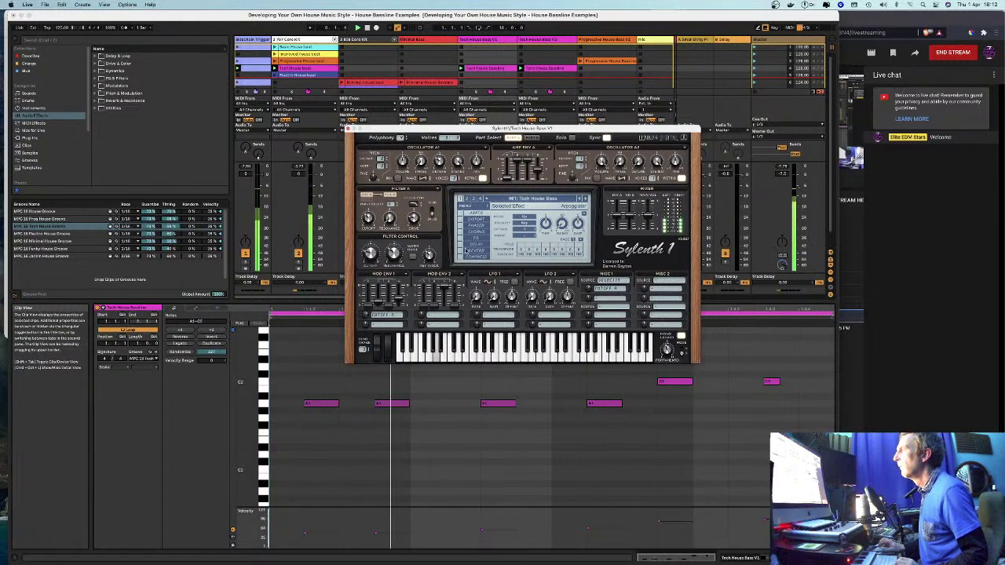
{"action": "left_click", "coordinate": [468, 244]}
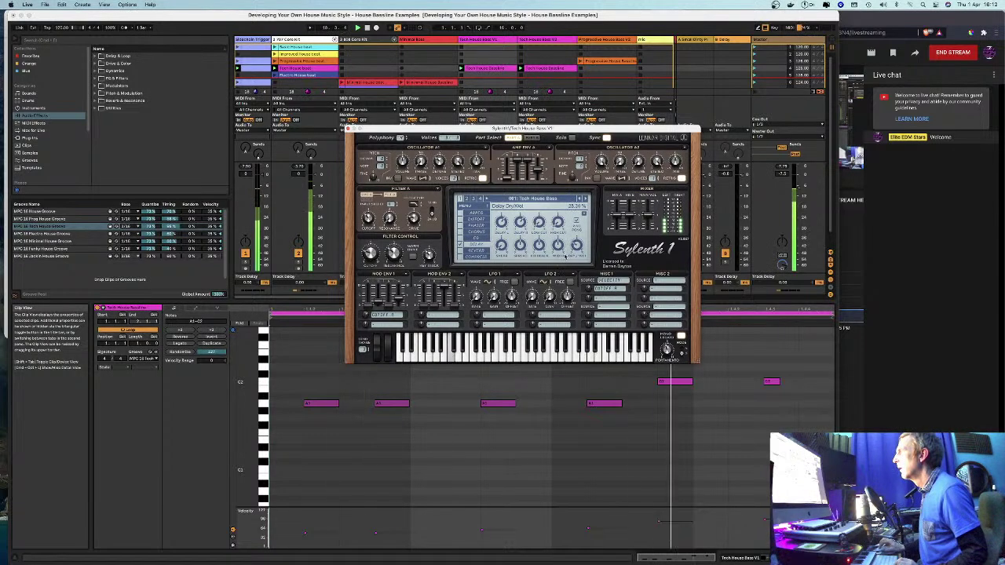
{"action": "left_click_drag", "start_coordinate": [566, 220], "coordinate": [567, 251]}
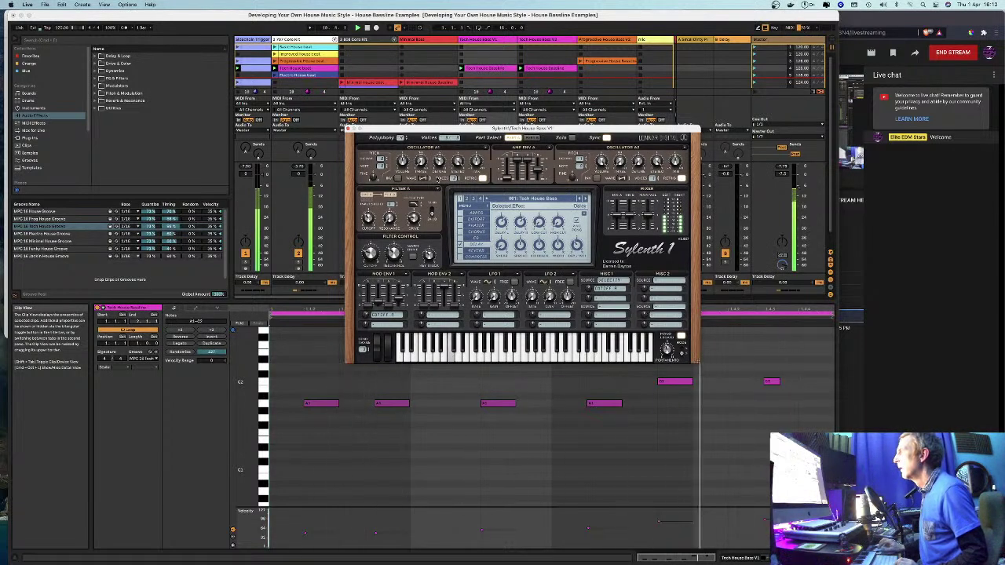
Step: Move the Sylenth1 window off the bass tracks and enlarge the velocity lane of the Tech House Bassline clip
{"action": "left_click_drag", "start_coordinate": [518, 128], "coordinate": [742, 130]}
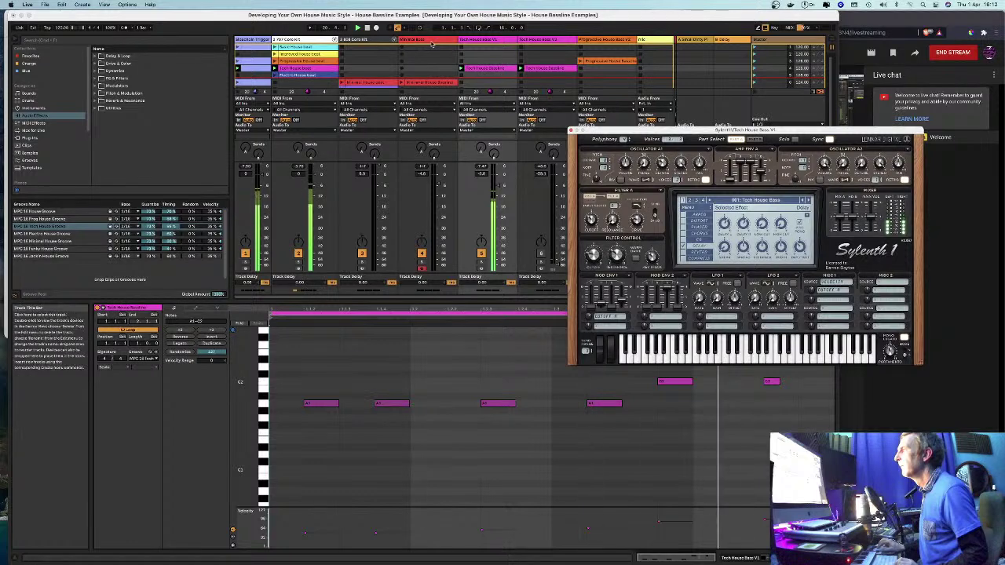
{"action": "left_click", "coordinate": [446, 81]}
{"action": "left_click", "coordinate": [487, 68]}
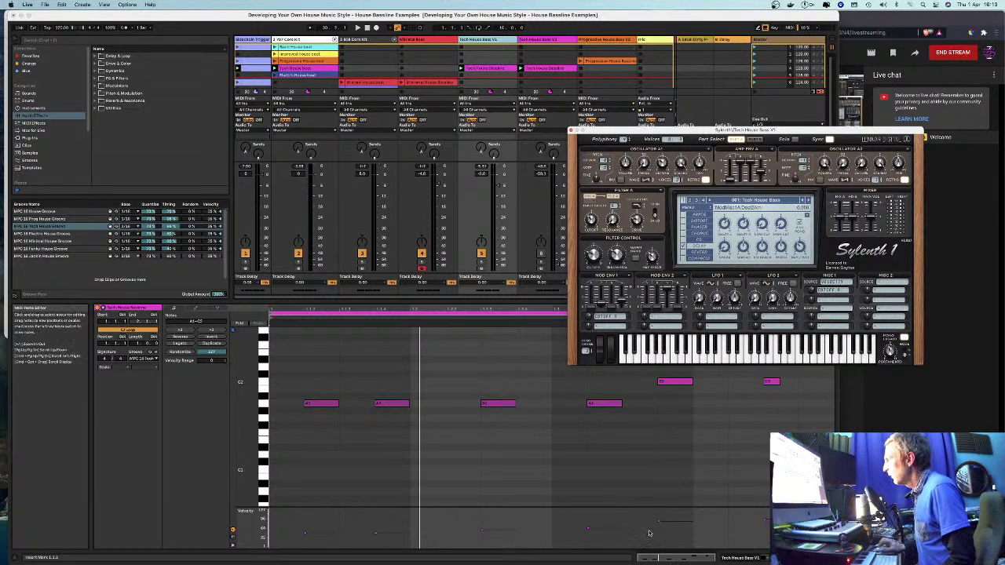
{"action": "left_click_drag", "start_coordinate": [661, 509], "coordinate": [653, 433]}
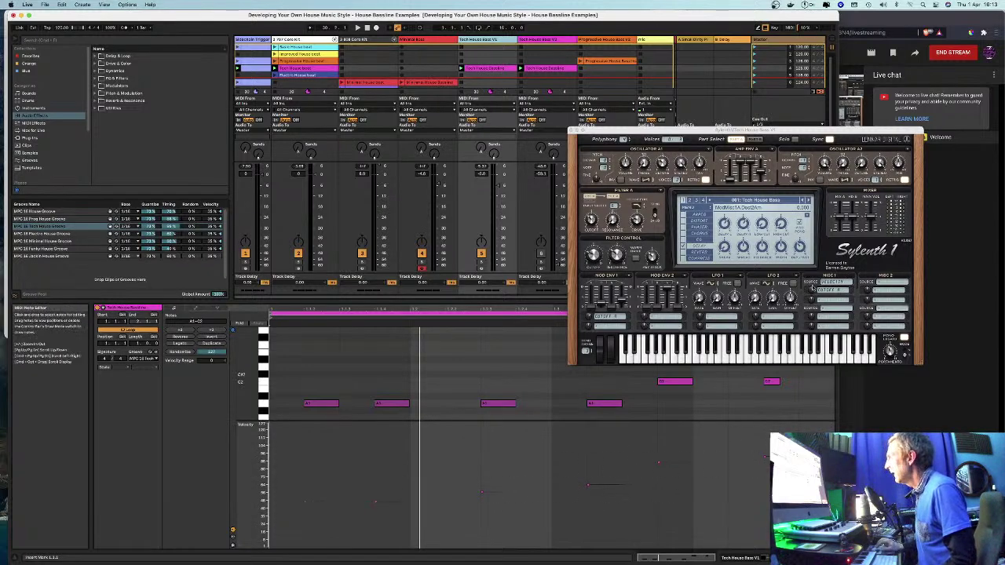
Step: Examine the Mod Env 2 destinations and the Misc 1 velocity source and its second destination options in Sylenth1
{"action": "left_click", "coordinate": [664, 319]}
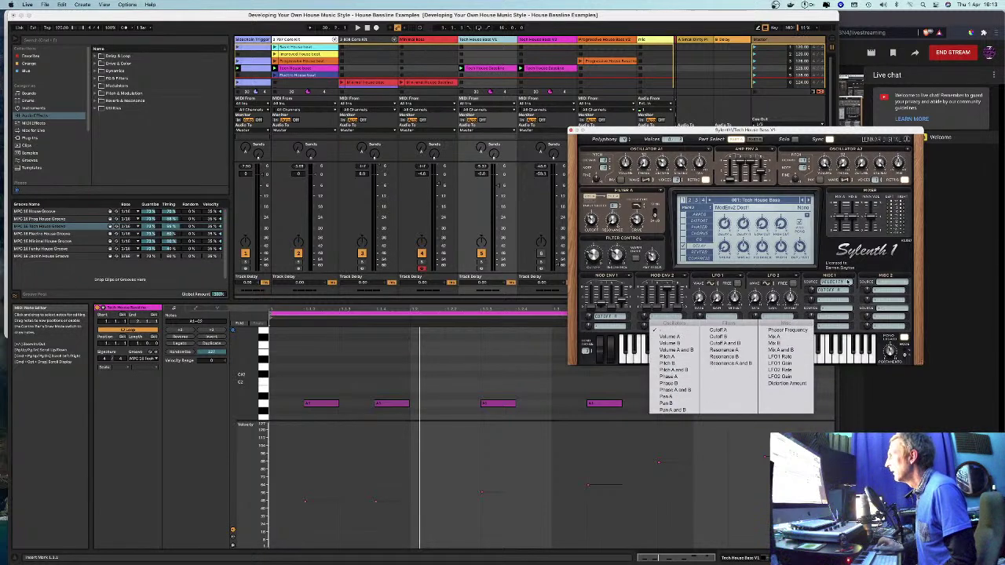
{"action": "left_click", "coordinate": [831, 286]}
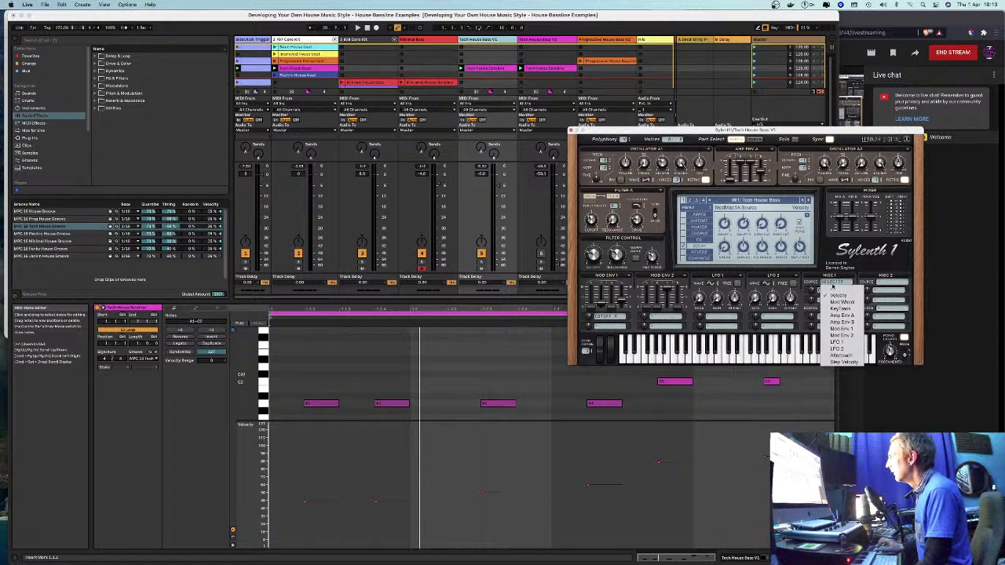
{"action": "left_click", "coordinate": [834, 296]}
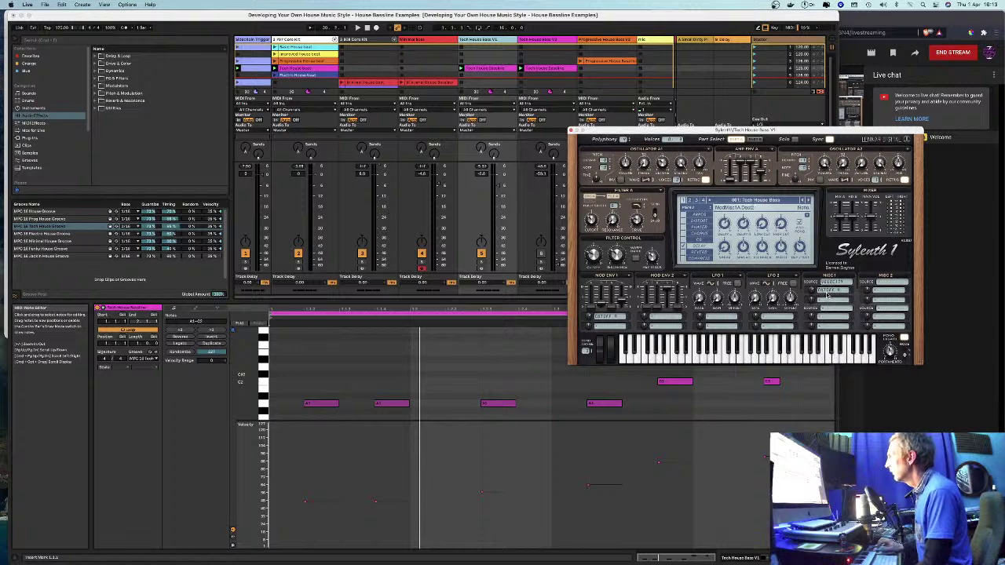
{"action": "left_click", "coordinate": [827, 302]}
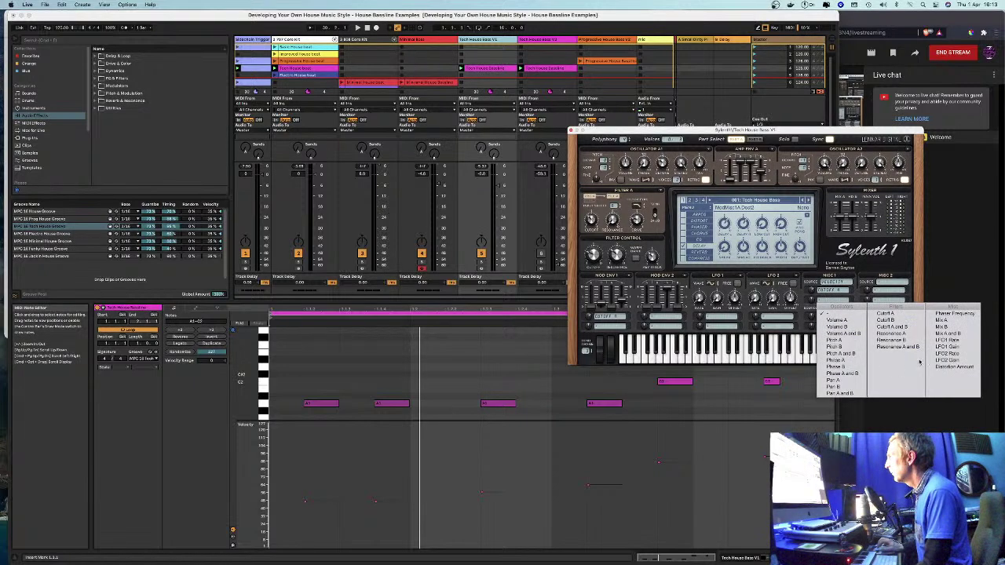
{"action": "left_click", "coordinate": [852, 275]}
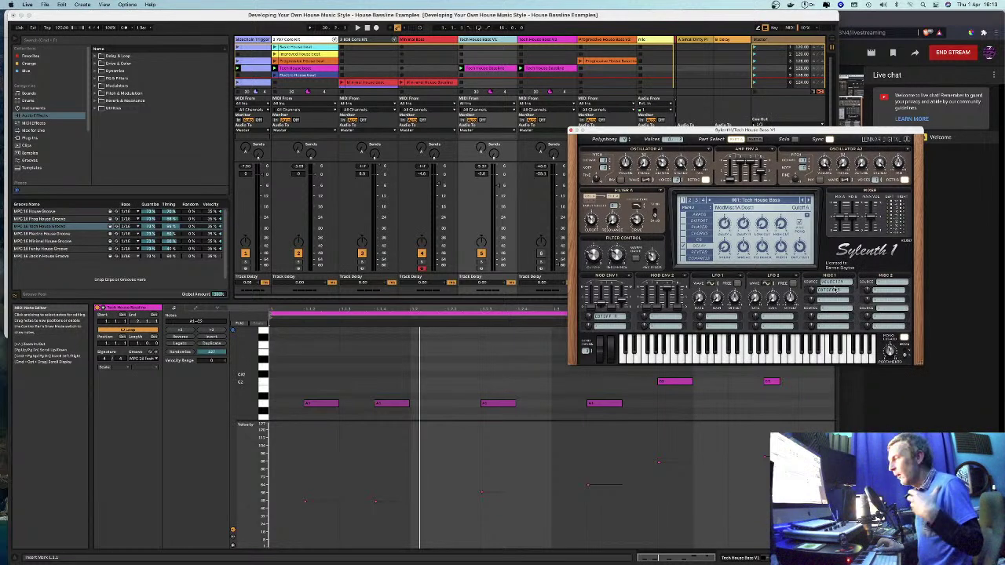
Step: Route velocity to Volume A as the second Misc 1 destination and adjust its modulation amount during playback
{"action": "left_click", "coordinate": [825, 305]}
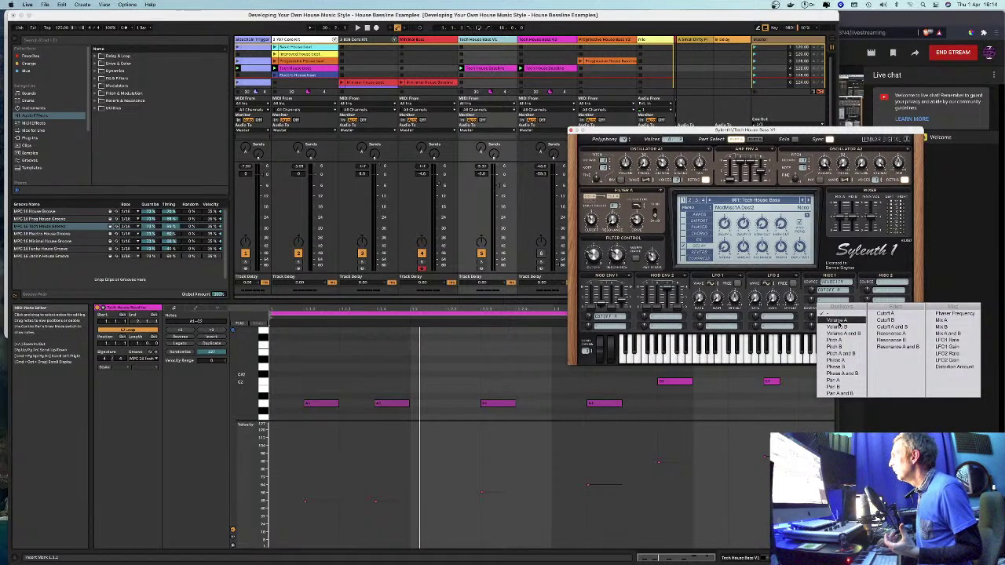
{"action": "left_click", "coordinate": [837, 320]}
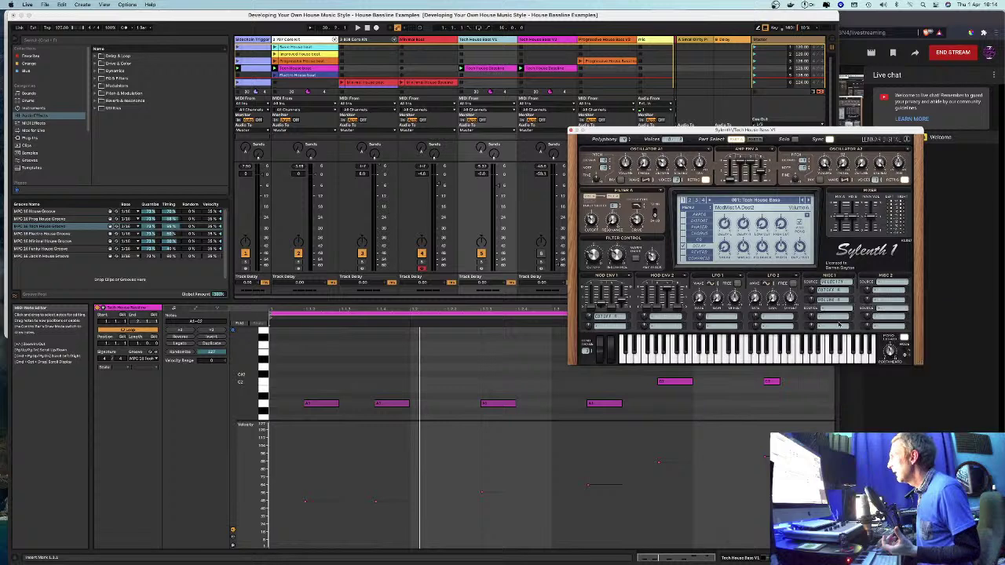
{"action": "key", "text": "space"}
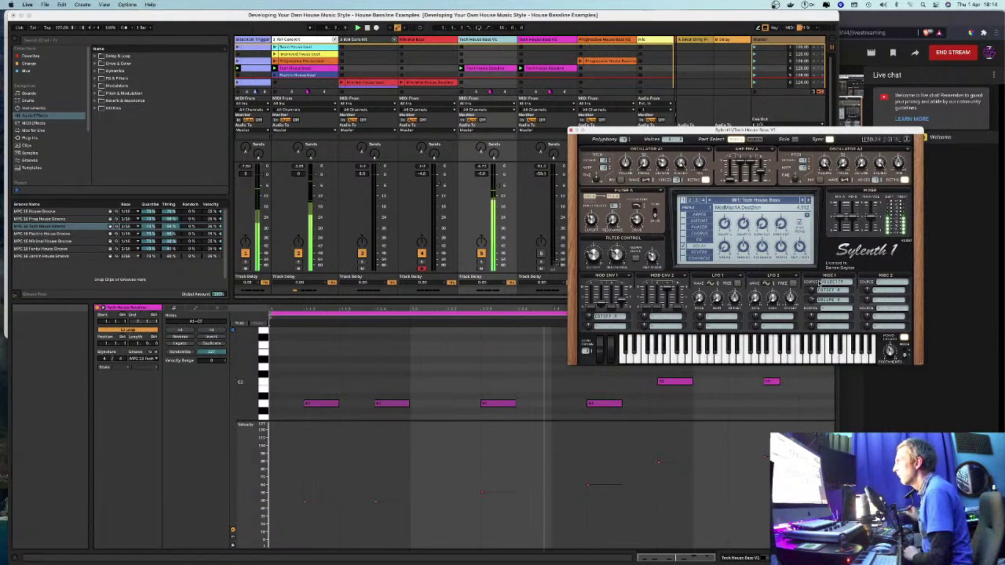
{"action": "scroll", "coordinate": [814, 289], "scroll_direction": "down", "scroll_amount": 3}
{"action": "left_click_drag", "start_coordinate": [812, 287], "coordinate": [809, 309]}
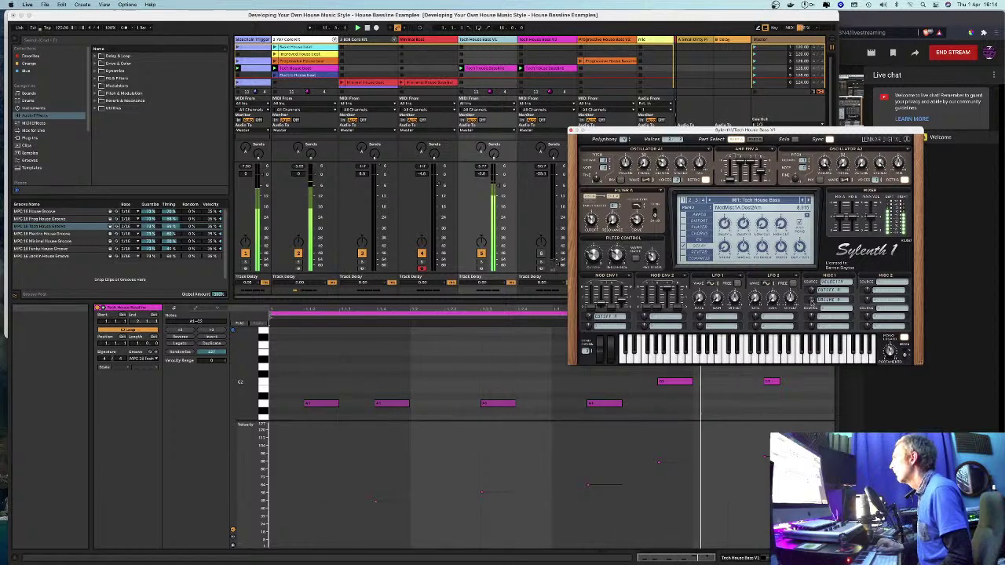
{"action": "mouse_move", "coordinate": [812, 303]}
{"action": "left_mouse_down"}
{"action": "mouse_move", "coordinate": [809, 320]}
{"action": "mouse_move", "coordinate": [805, 310]}
{"action": "left_mouse_up"}
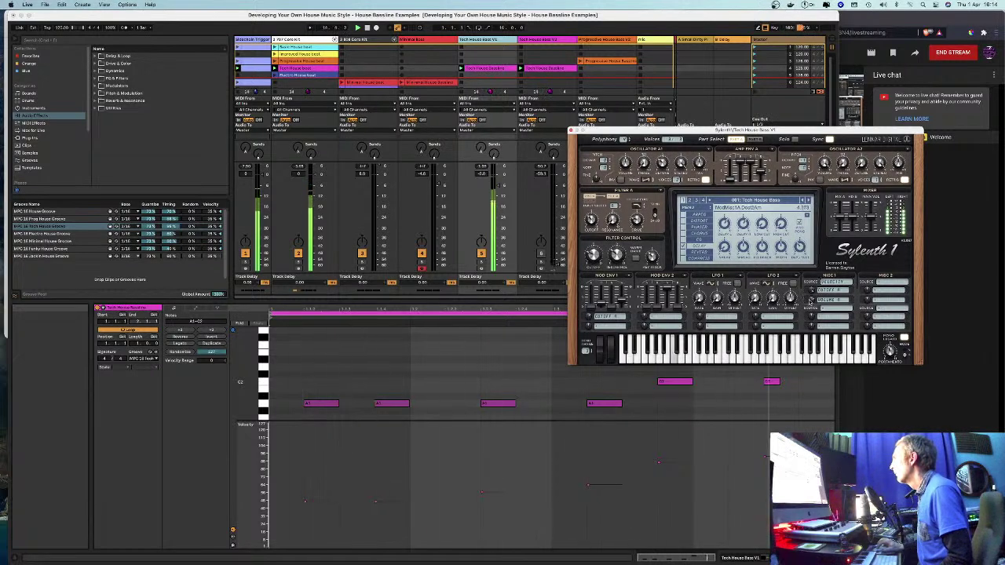
{"action": "left_click_drag", "start_coordinate": [811, 302], "coordinate": [808, 314]}
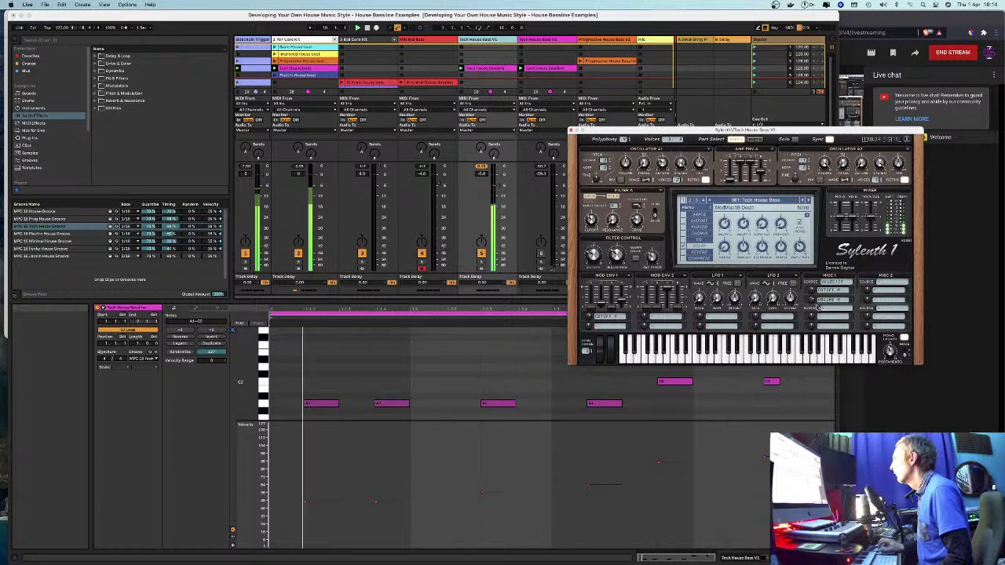
{"action": "scroll", "coordinate": [810, 305], "scroll_direction": "up", "scroll_amount": 3}
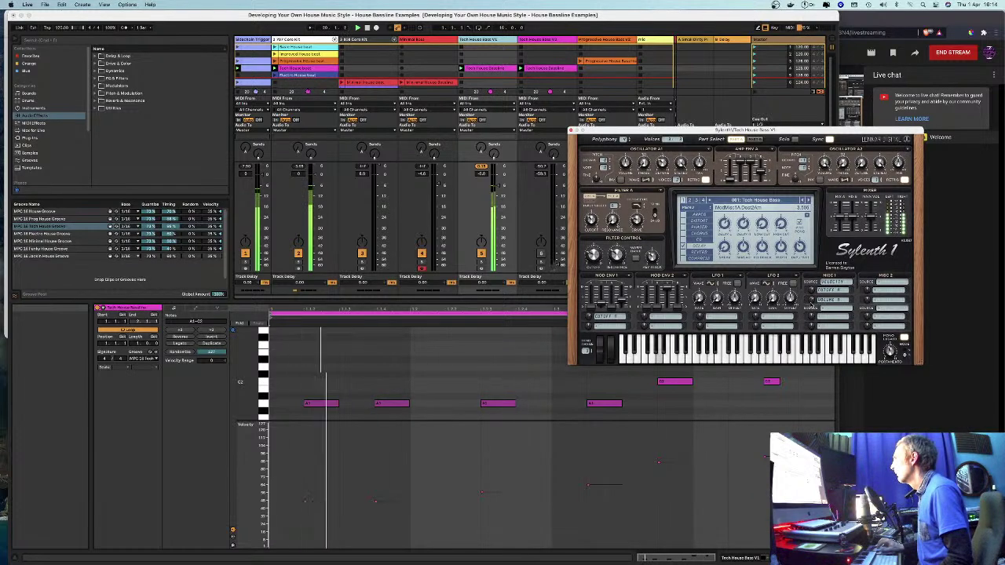
Step: Check the filter control cutoff and key tracking of the V1 bass patch, close its Sylenth1 window and stop playback
{"action": "mouse_move", "coordinate": [594, 256]}
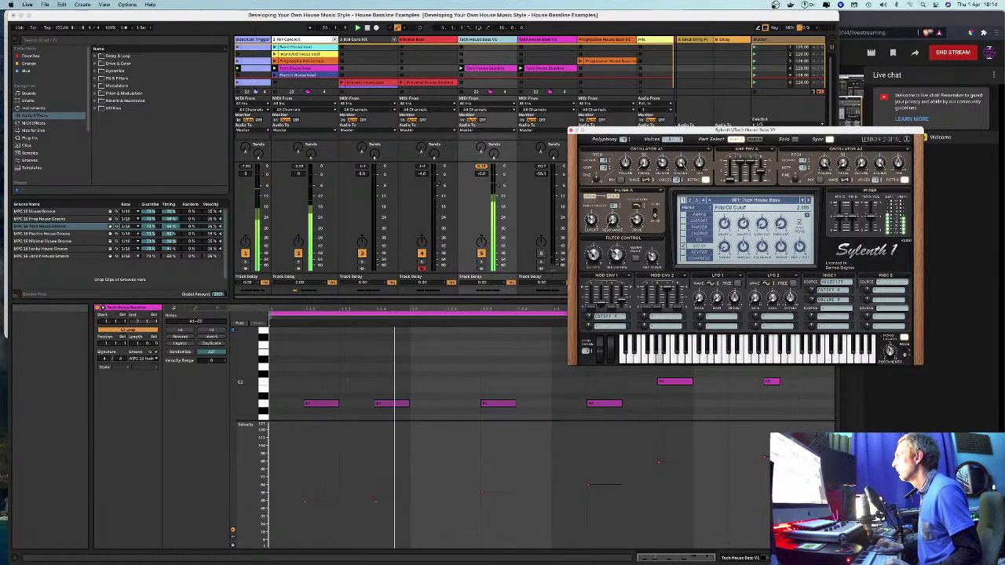
{"action": "mouse_move", "coordinate": [652, 256]}
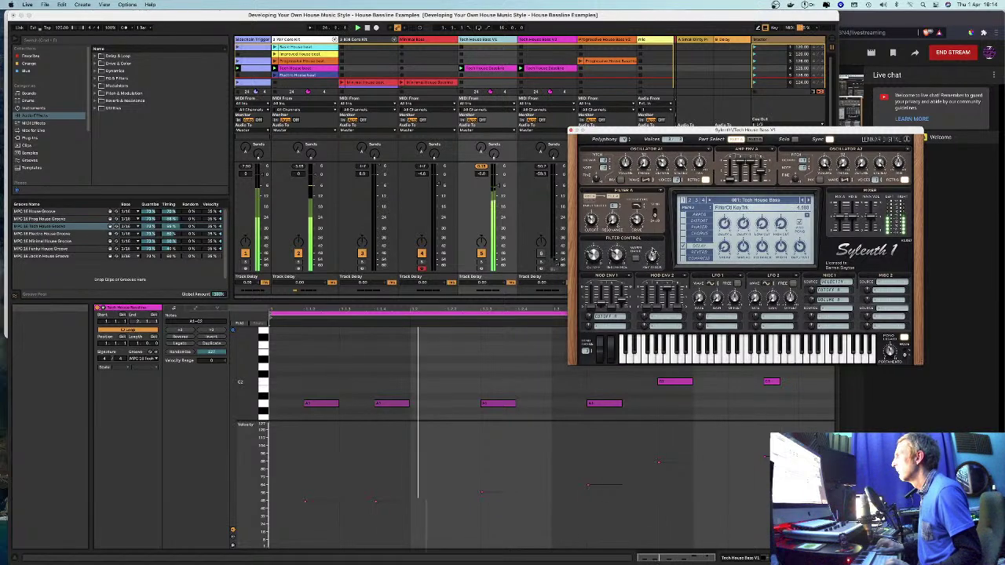
{"action": "left_click", "coordinate": [636, 259]}
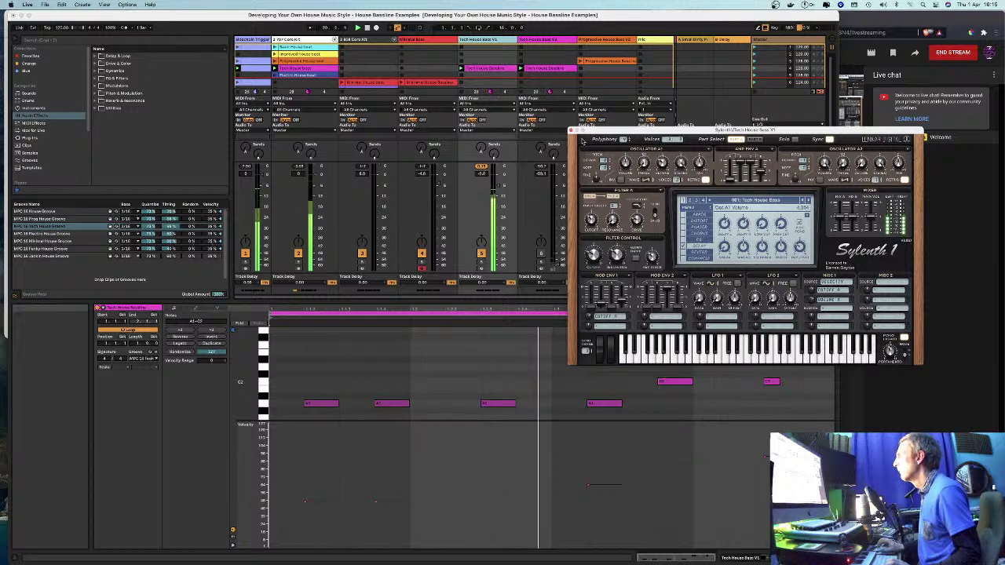
{"action": "left_click", "coordinate": [574, 130]}
{"action": "key", "text": "space"}
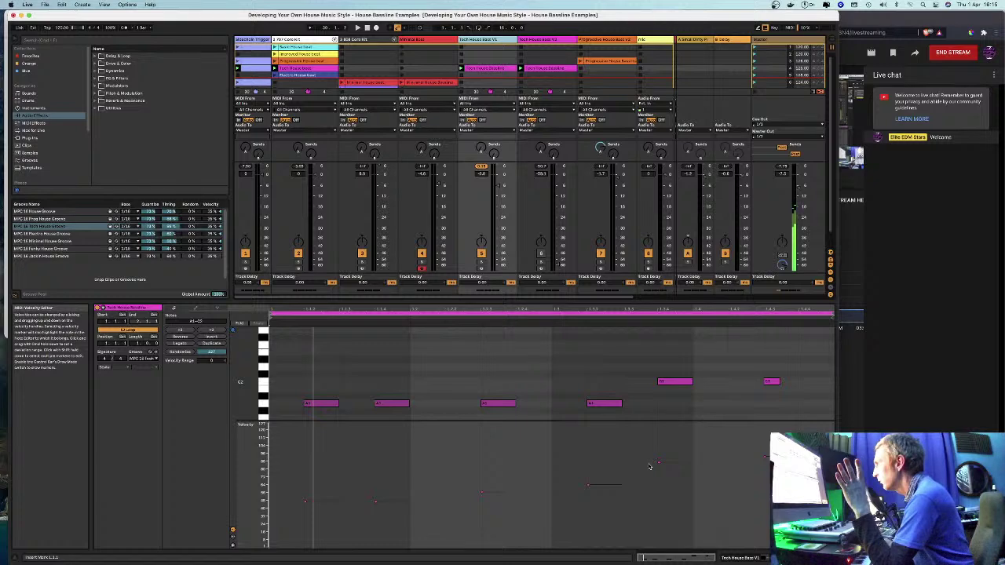
Step: Open the Saurus synth on the Tech House Bass V2 track and inspect its Init patch over the session view
{"action": "left_click", "coordinate": [904, 372]}
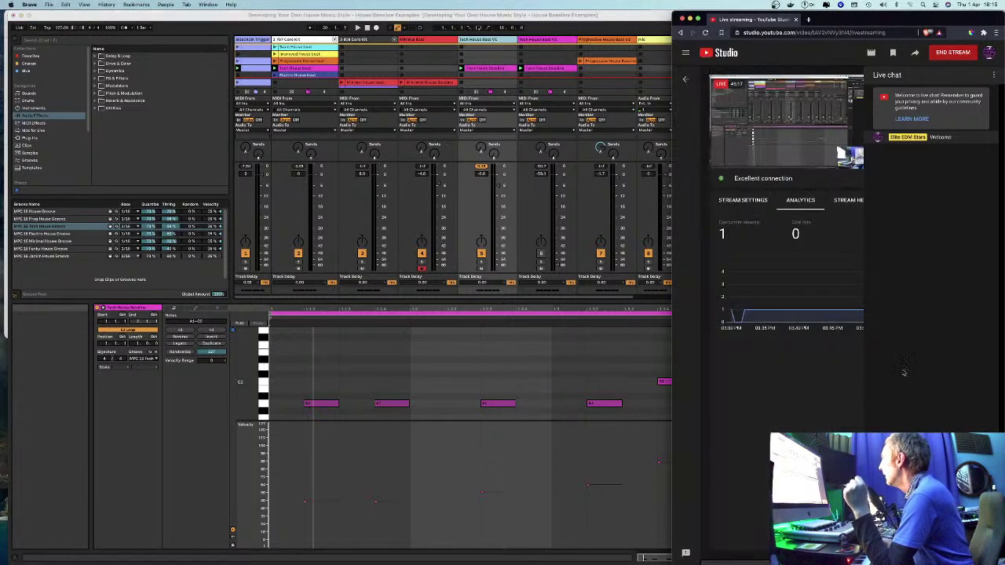
{"action": "left_click", "coordinate": [564, 377]}
{"action": "left_click", "coordinate": [533, 40]}
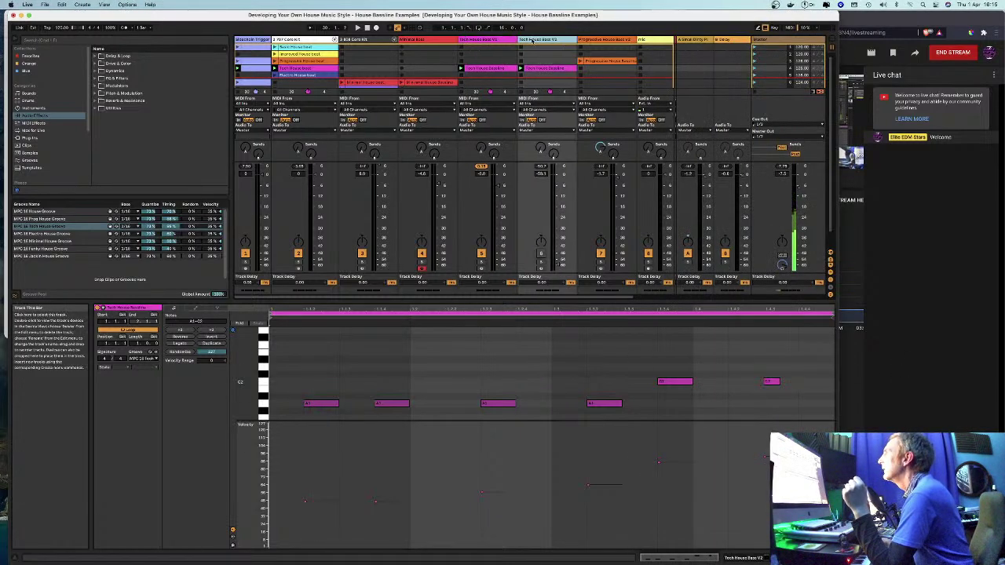
{"action": "double_click", "coordinate": [533, 40]}
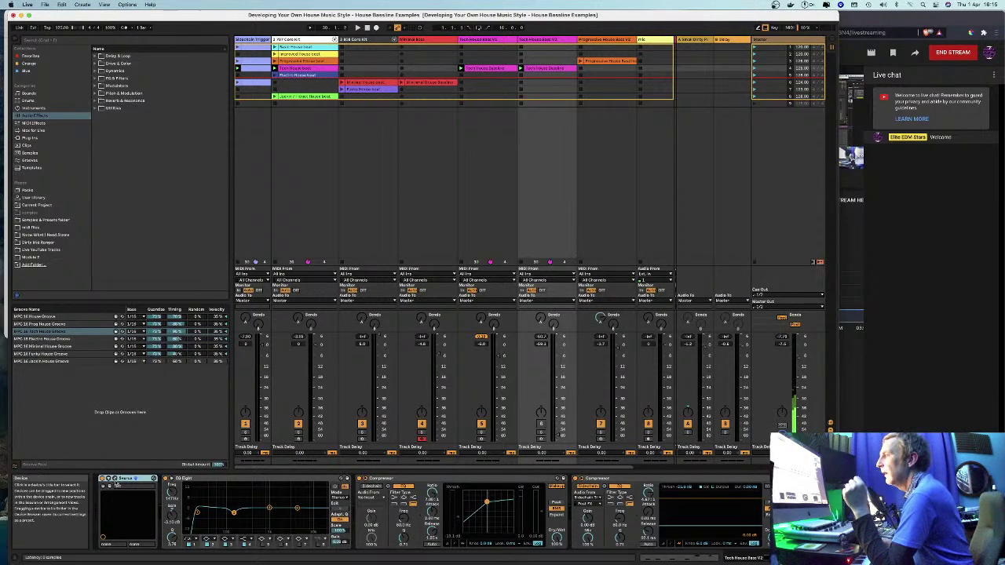
{"action": "left_click", "coordinate": [118, 481]}
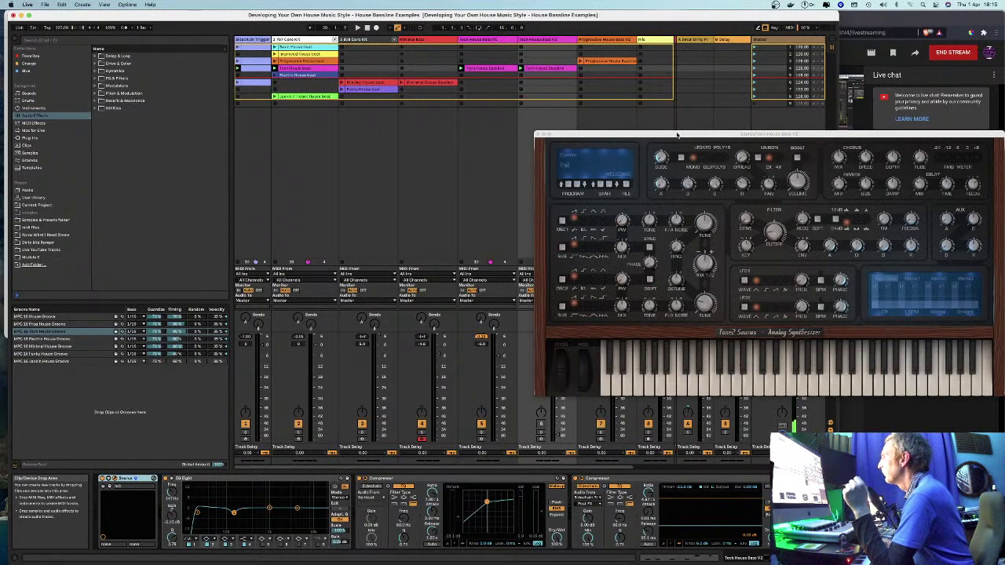
{"action": "left_click_drag", "start_coordinate": [677, 135], "coordinate": [519, 165]}
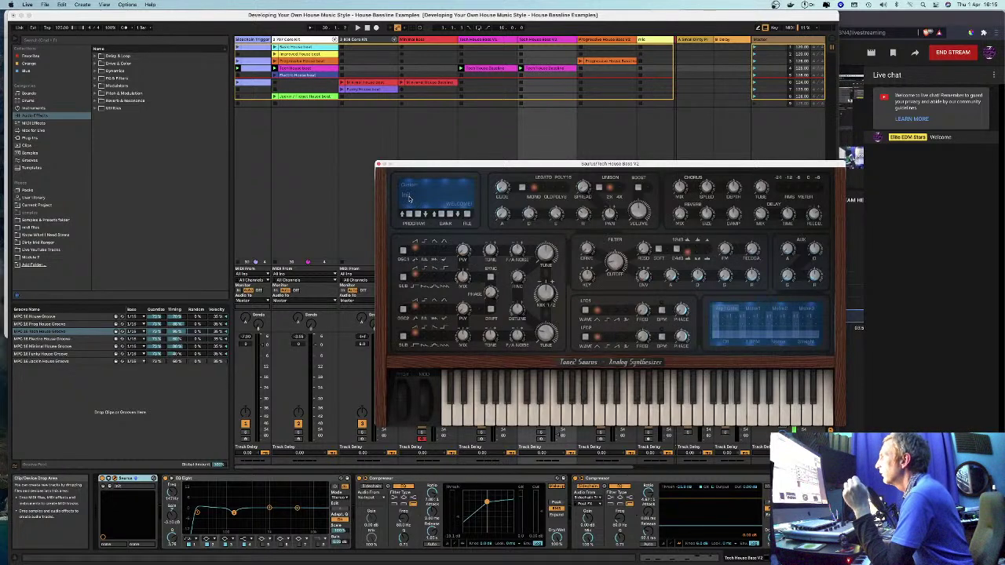
{"action": "left_click", "coordinate": [410, 203]}
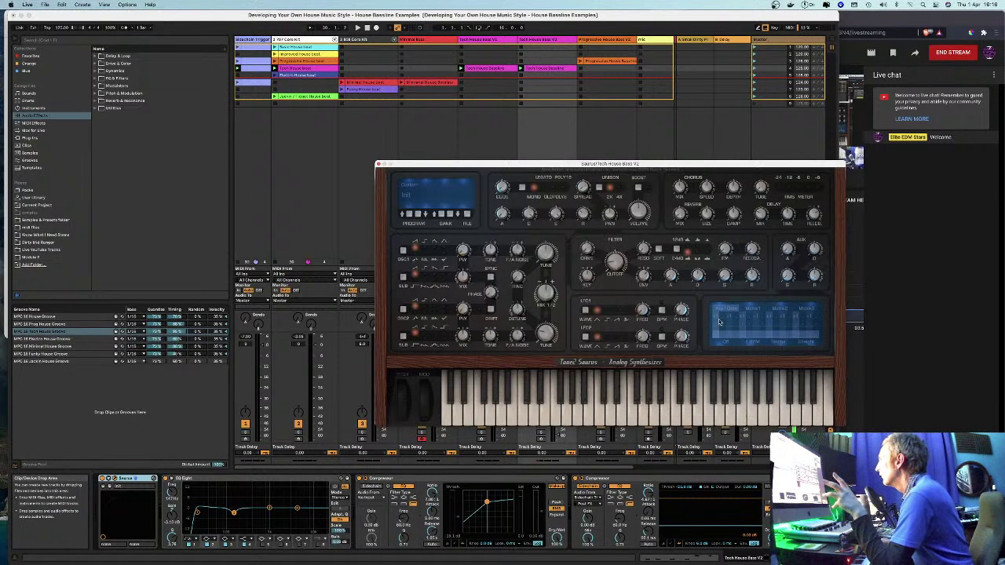
Step: Activate Tech House Bass V2 in place of V1, move Saurus off its mixer channel and set its volume to about -11.8 dB
{"action": "left_click_drag", "start_coordinate": [593, 164], "coordinate": [728, 127]}
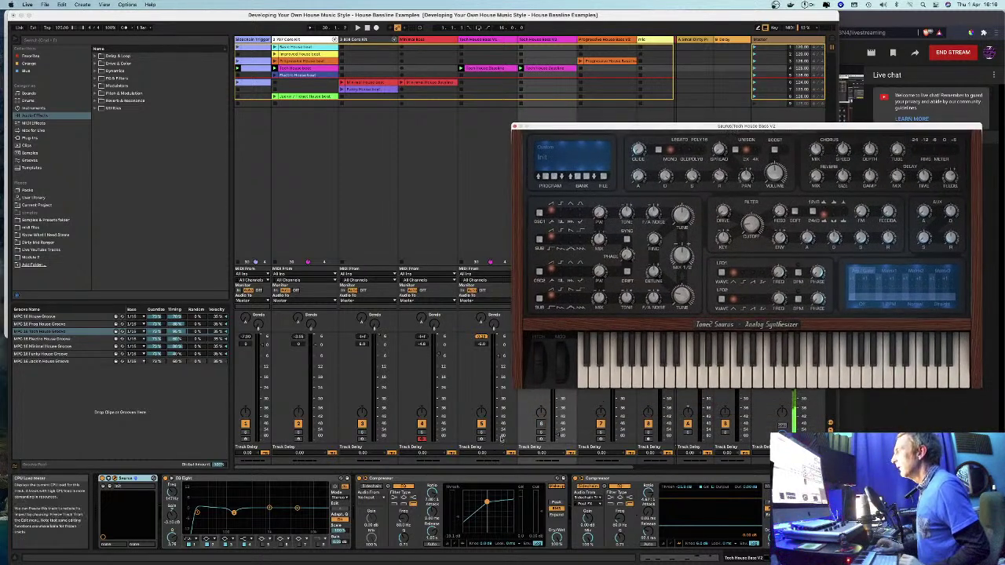
{"action": "left_click", "coordinate": [541, 424]}
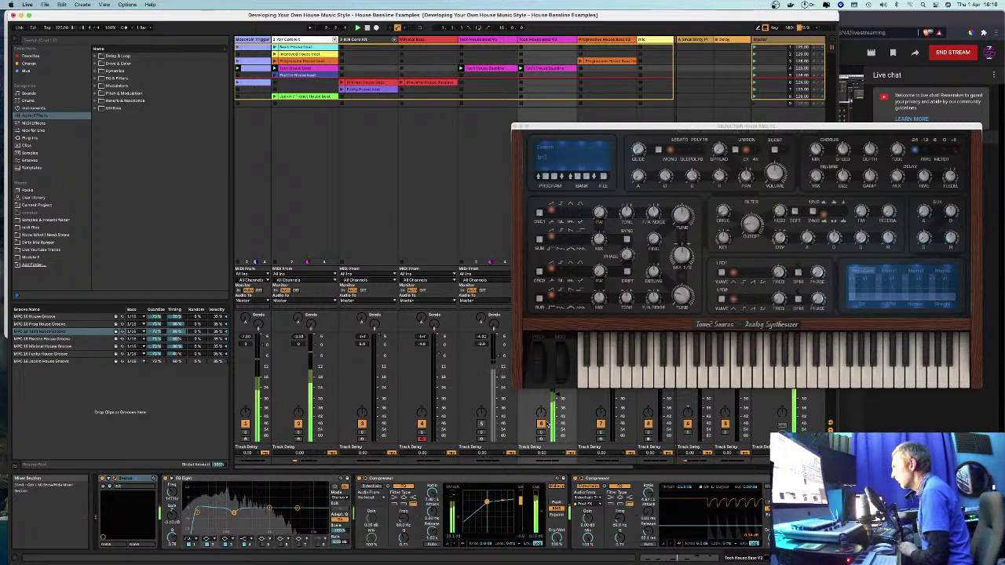
{"action": "left_click_drag", "start_coordinate": [685, 132], "coordinate": [218, 128]}
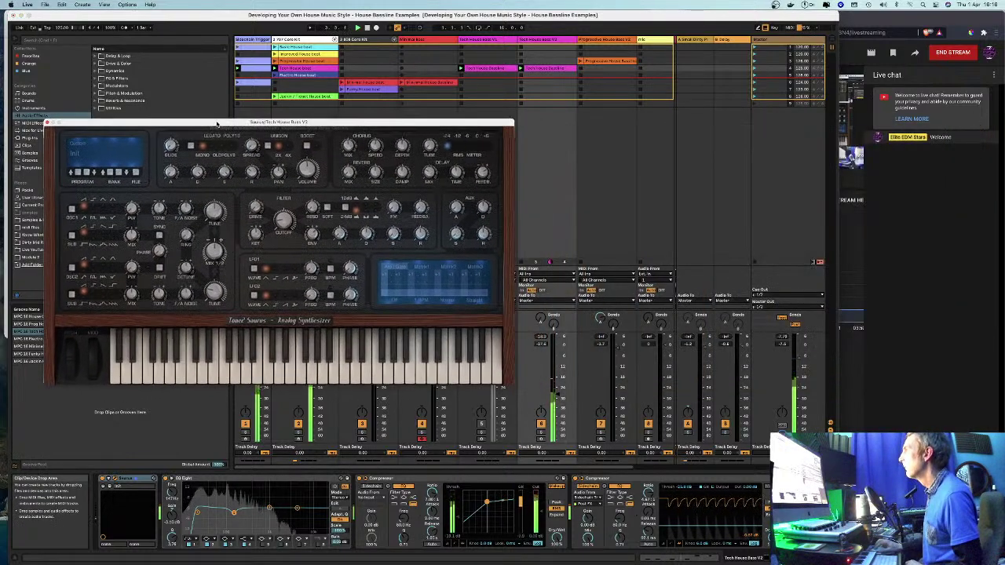
{"action": "left_click", "coordinate": [555, 363]}
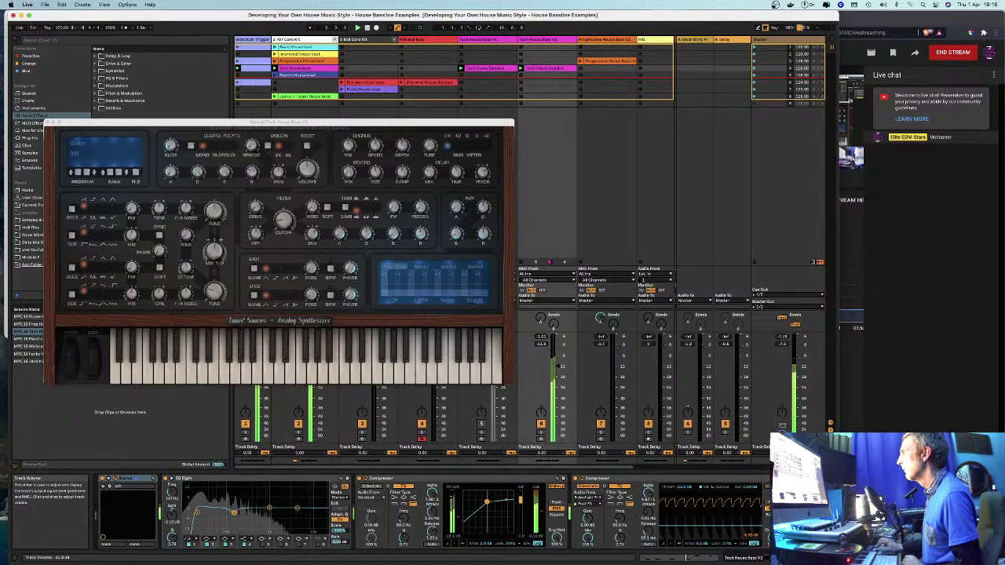
Step: Bring the Saurus window back over the session, adjust its filter cutoff during playback and stop the playback
{"action": "left_click_drag", "start_coordinate": [147, 127], "coordinate": [450, 111]}
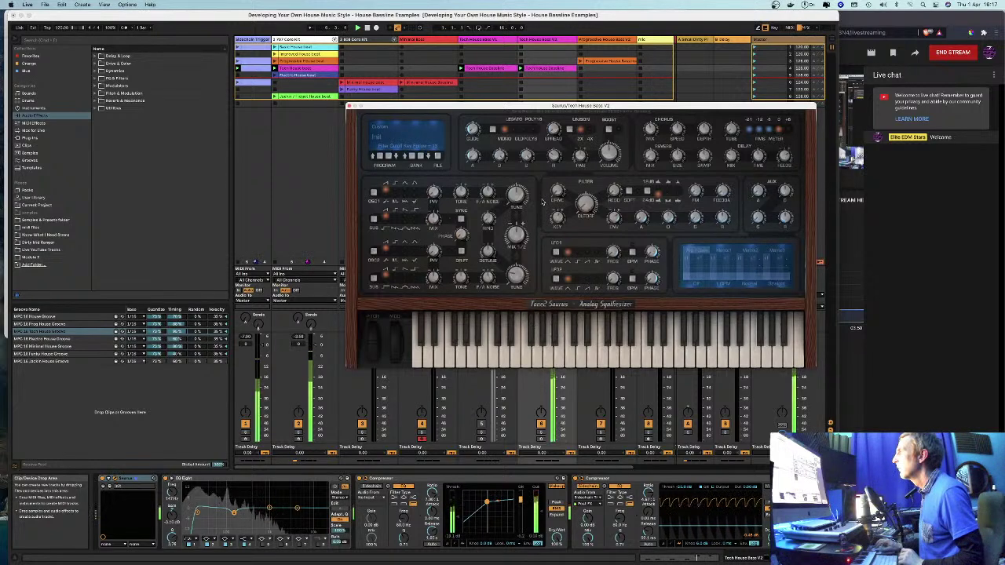
{"action": "left_click_drag", "start_coordinate": [585, 206], "coordinate": [585, 186]}
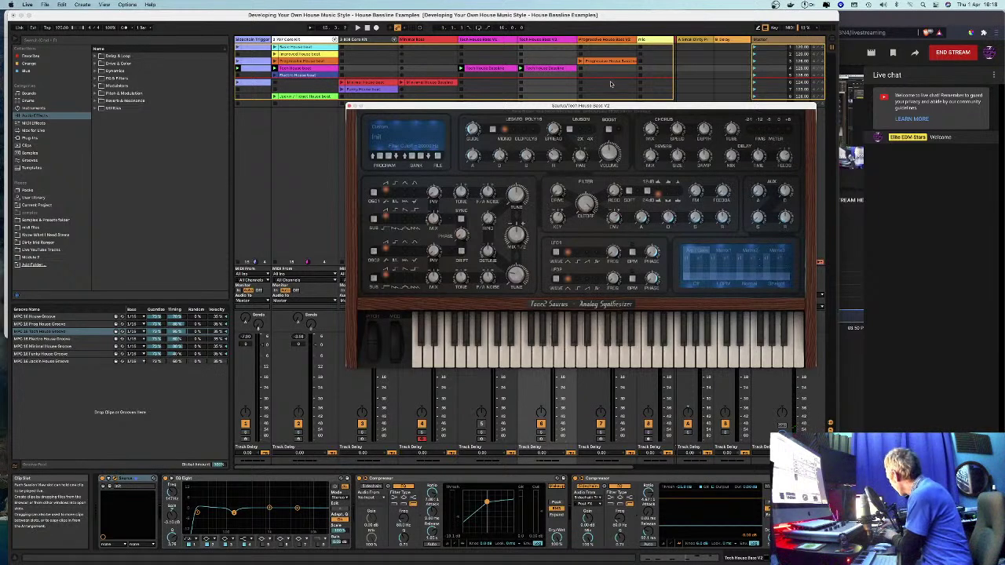
{"action": "key", "text": "space"}
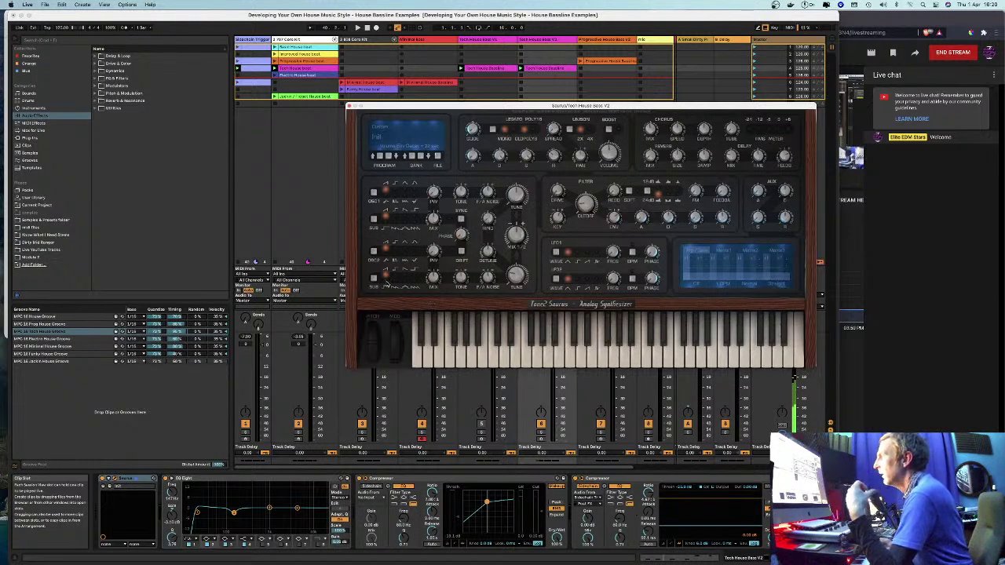
Step: Close the Saurus window, open Sylenth1 on the progressive house bass track and move it clear of that track
{"action": "left_click_drag", "start_coordinate": [482, 106], "coordinate": [509, 109]}
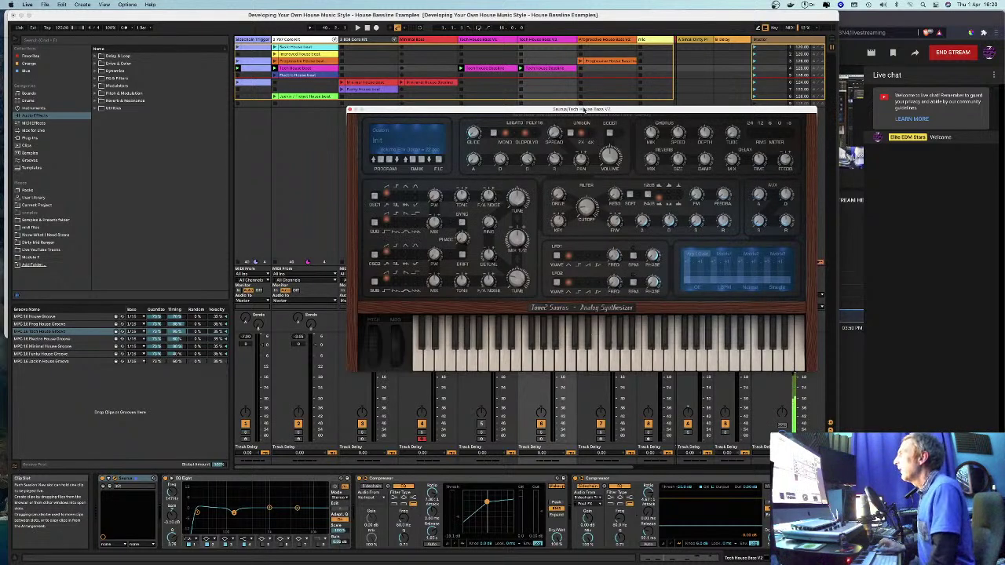
{"action": "left_click_drag", "start_coordinate": [584, 110], "coordinate": [547, 183]}
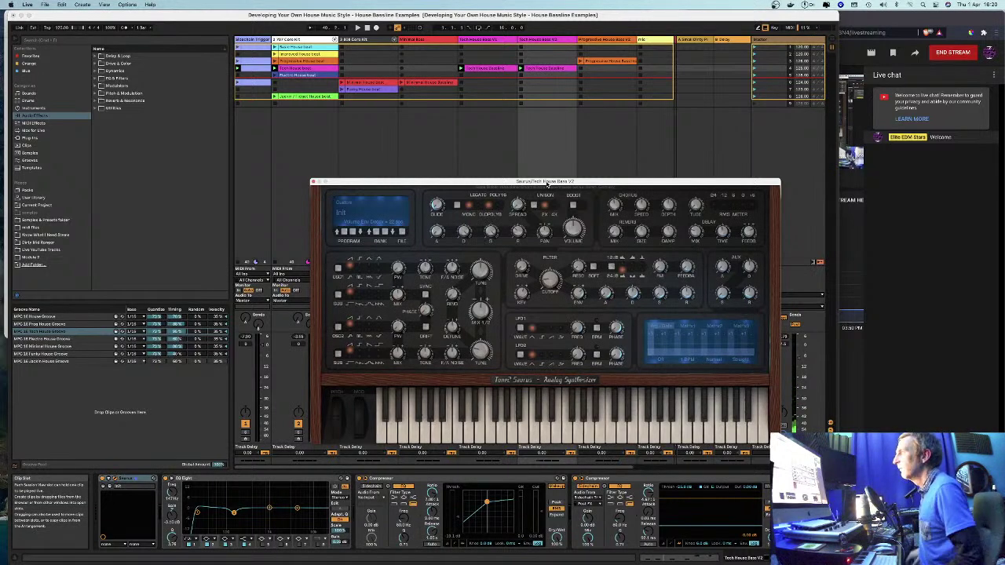
{"action": "left_click_drag", "start_coordinate": [550, 183], "coordinate": [545, 189]}
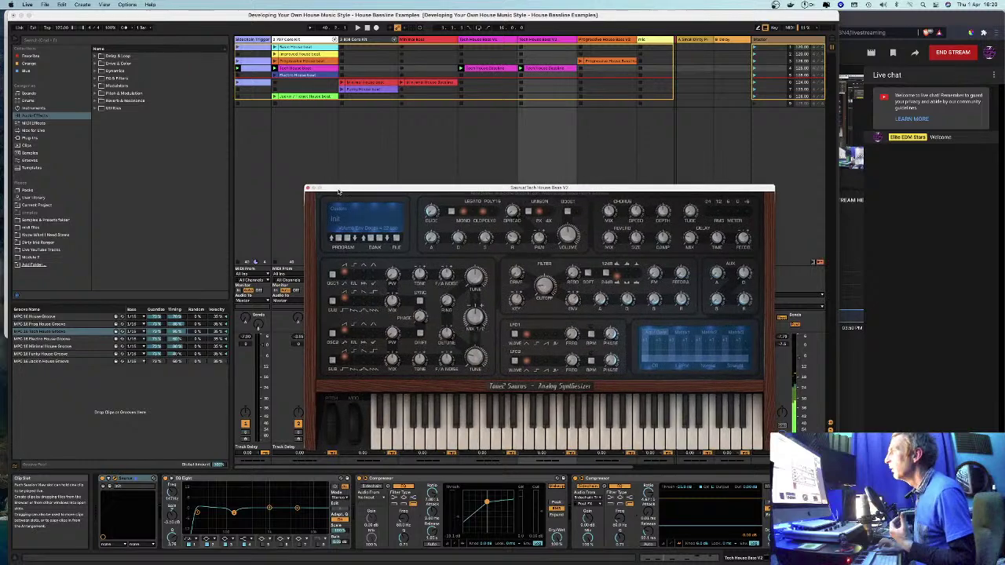
{"action": "left_click", "coordinate": [309, 190]}
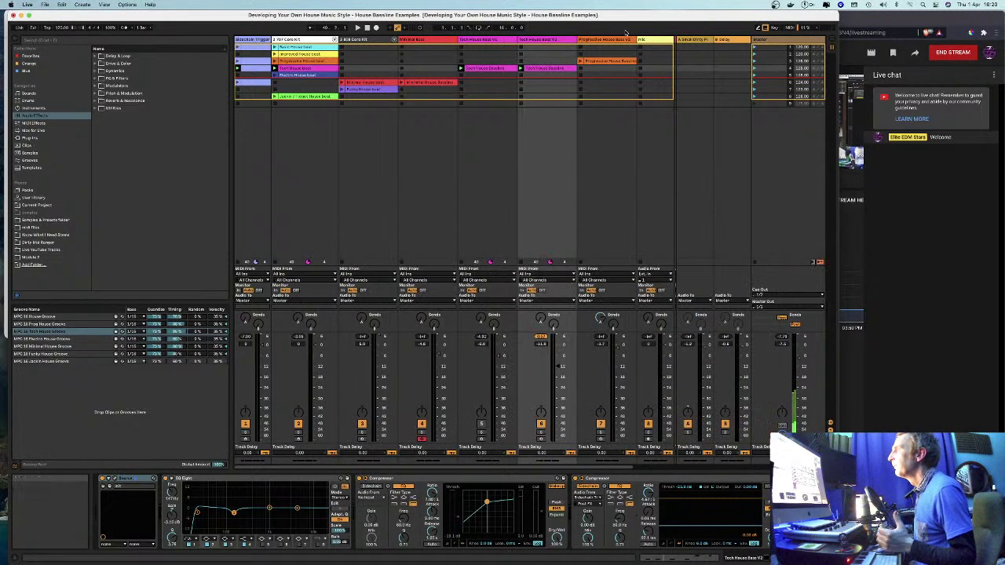
{"action": "left_click", "coordinate": [606, 43]}
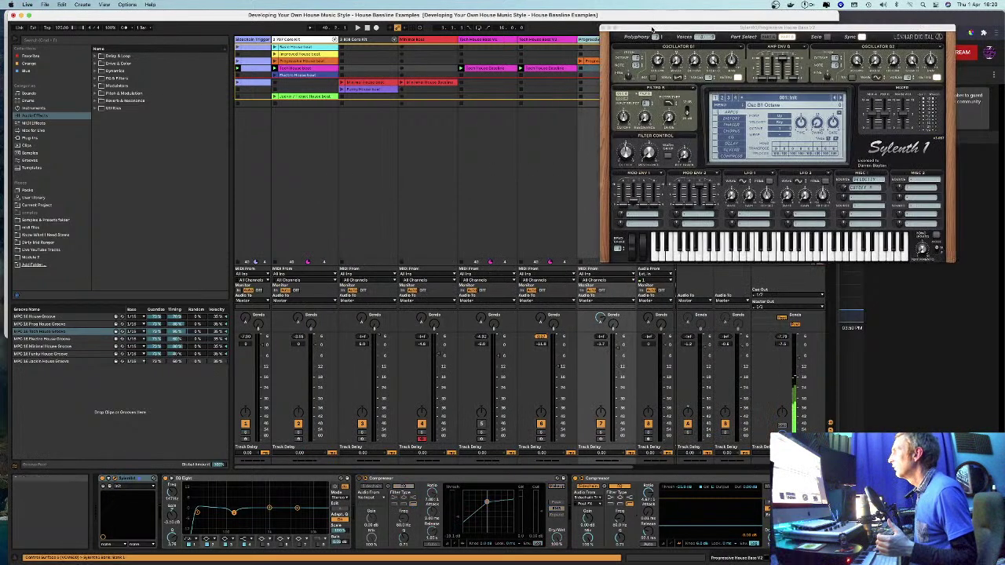
{"action": "left_click_drag", "start_coordinate": [628, 29], "coordinate": [159, 69]}
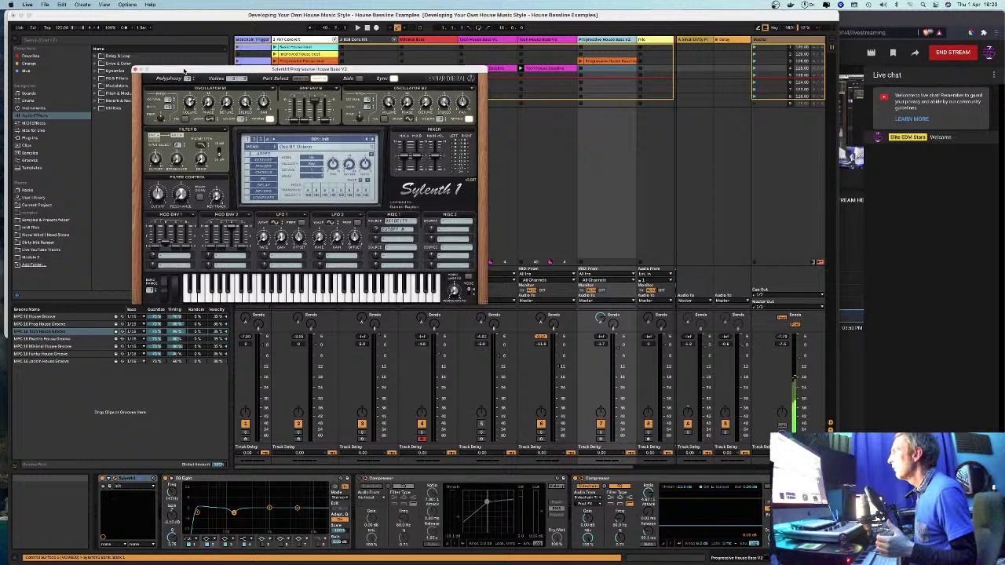
Step: Launch the progressive house bassline clip and its scene in row 3, and deactivate the drum kit on track 2 during playback
{"action": "left_click", "coordinate": [597, 52]}
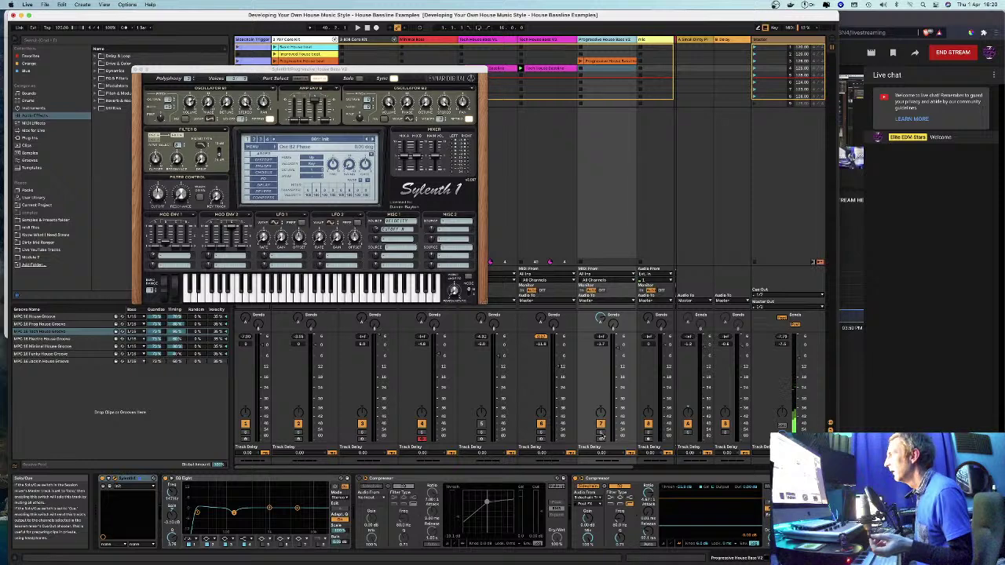
{"action": "left_click", "coordinate": [597, 63]}
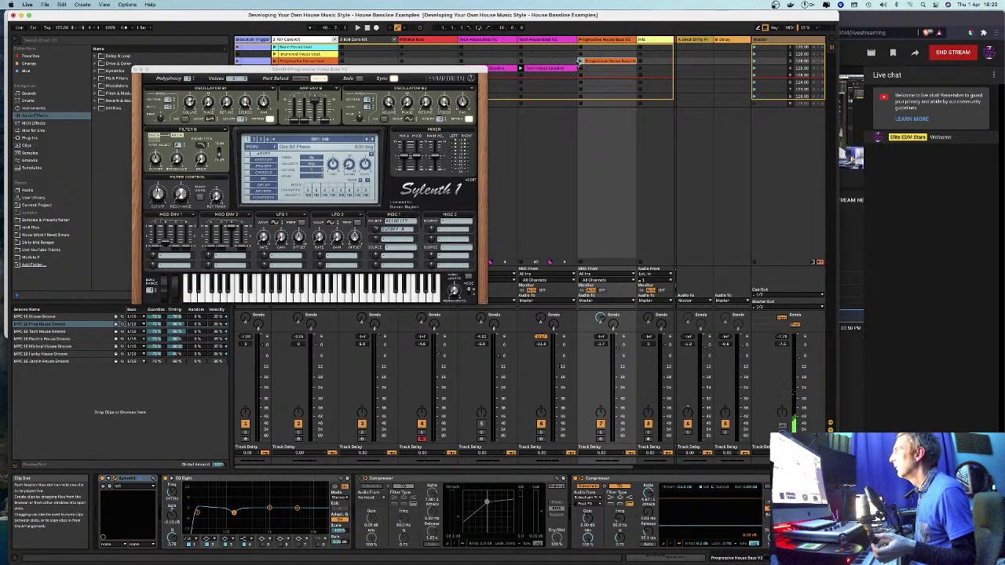
{"action": "left_click", "coordinate": [581, 61]}
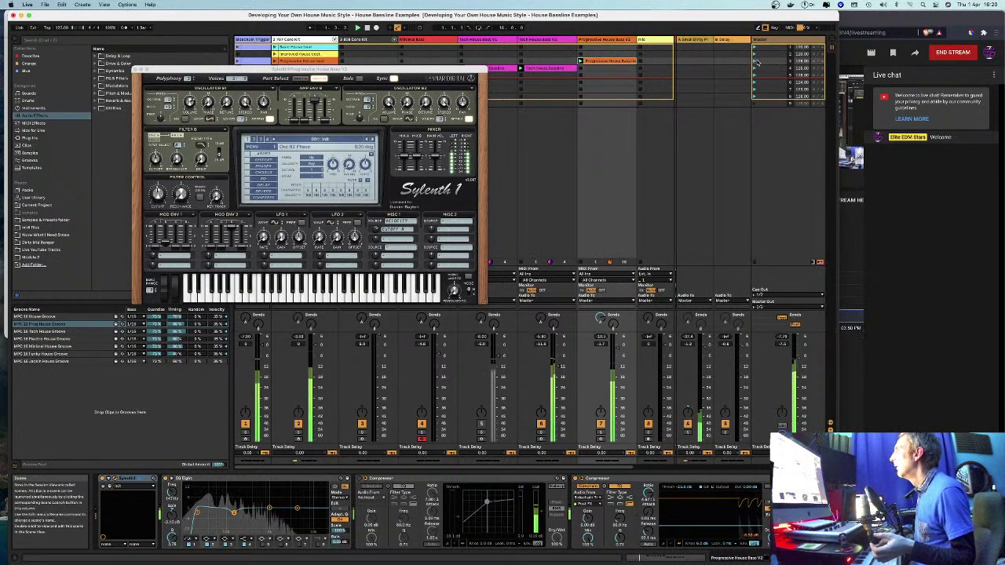
{"action": "left_click", "coordinate": [781, 61]}
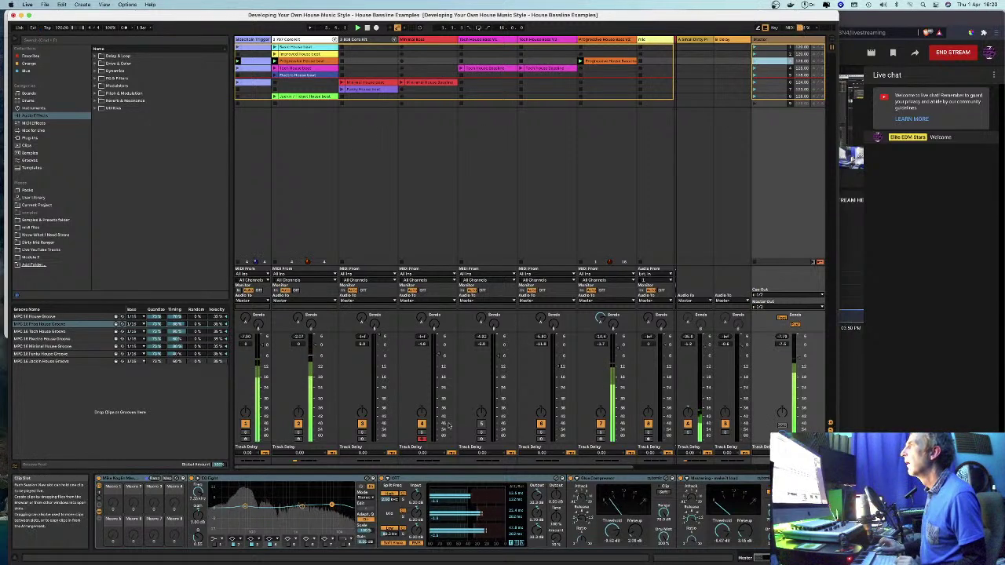
{"action": "left_click", "coordinate": [299, 424]}
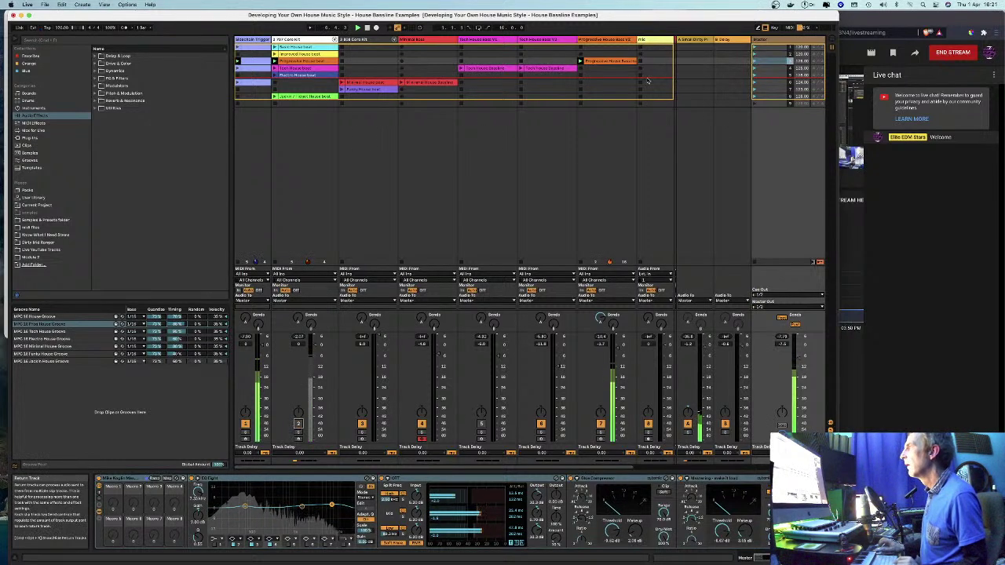
Step: Open the Progressive House Bassline clip, move the Sylenth1 window aside and show the clip's envelopes
{"action": "double_click", "coordinate": [609, 60]}
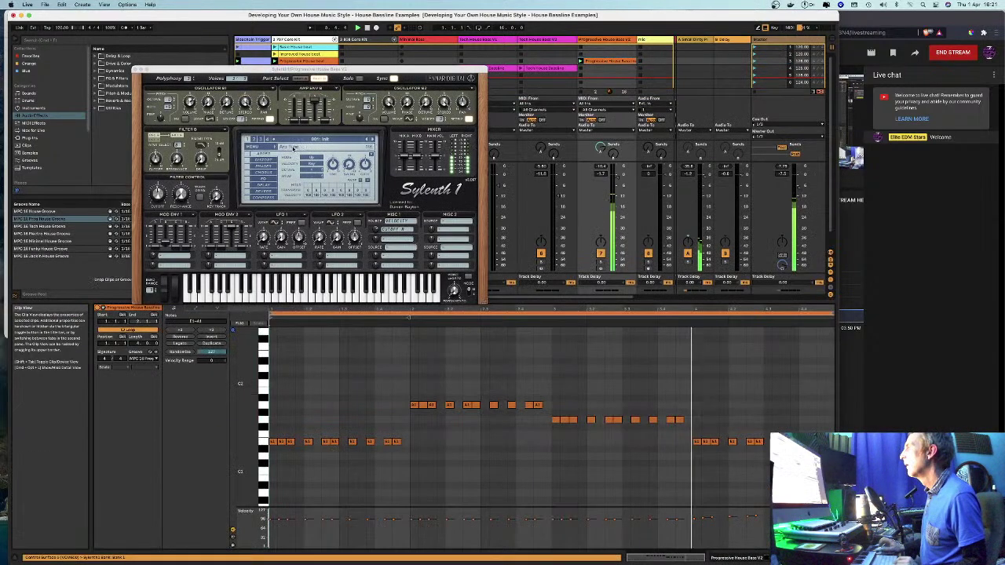
{"action": "left_click_drag", "start_coordinate": [314, 69], "coordinate": [526, 73]}
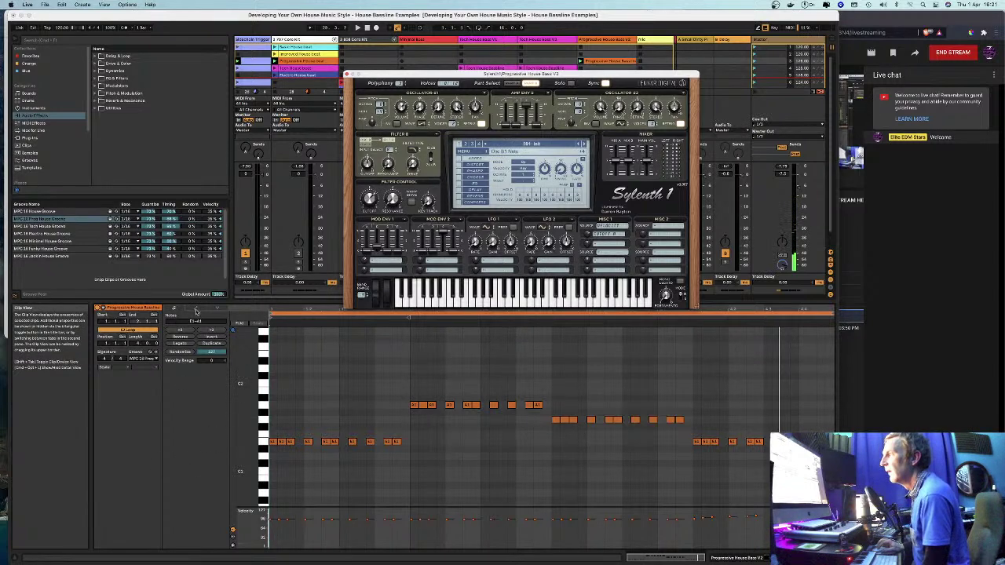
{"action": "left_click", "coordinate": [196, 311]}
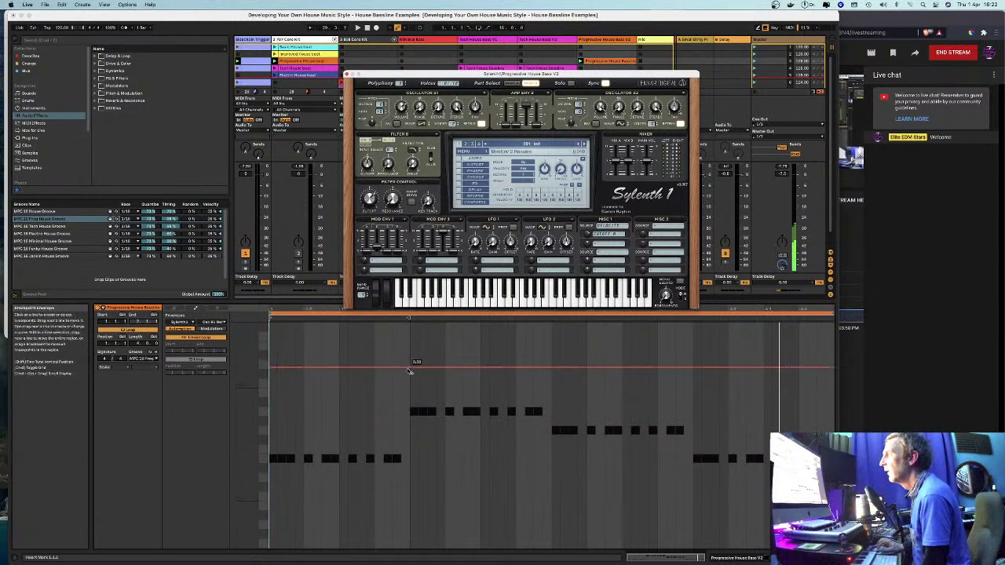
Step: Raise the oscillator note envelope across bar 2 of the clip, and raise it by a smaller amount across bar 3
{"action": "left_click_drag", "start_coordinate": [411, 382], "coordinate": [544, 354]}
{"action": "key", "text": "space"}
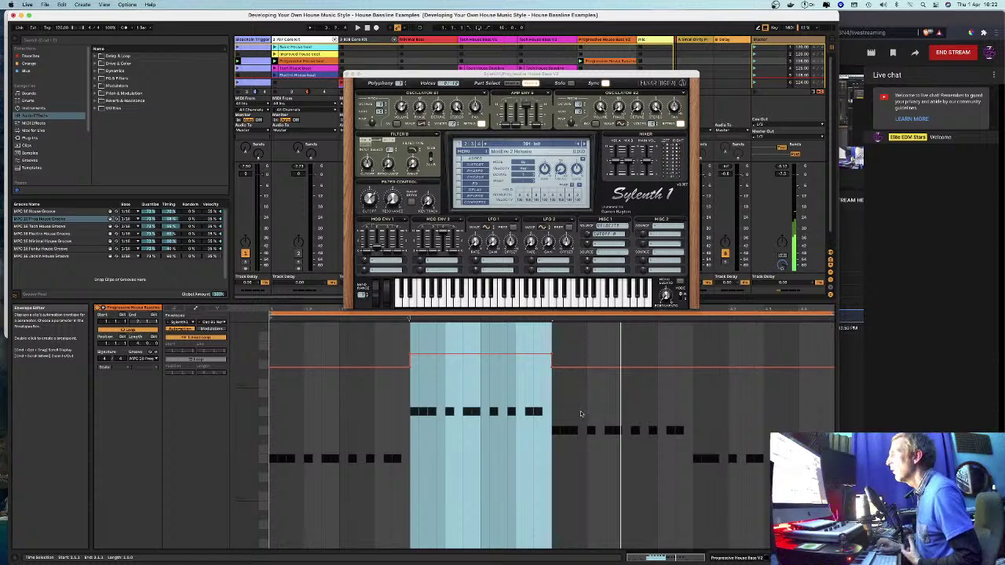
{"action": "left_click", "coordinate": [553, 382]}
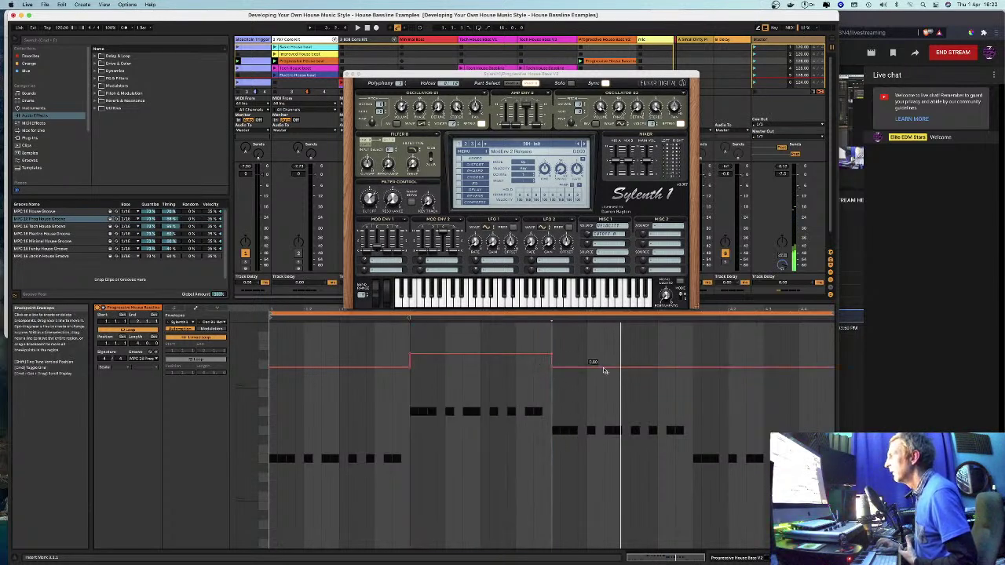
{"action": "left_click_drag", "start_coordinate": [693, 386], "coordinate": [552, 377]}
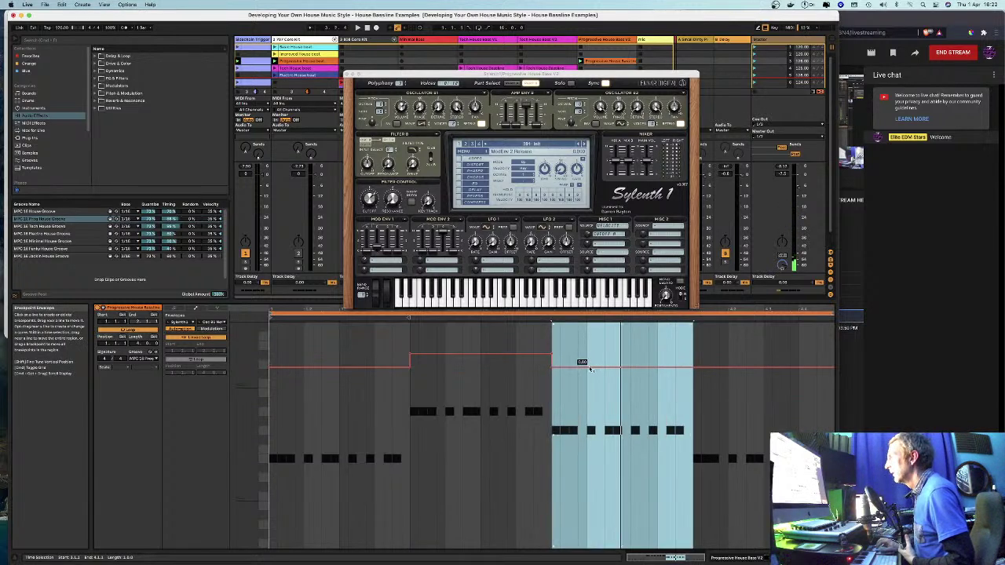
{"action": "left_click_drag", "start_coordinate": [590, 374], "coordinate": [590, 371]}
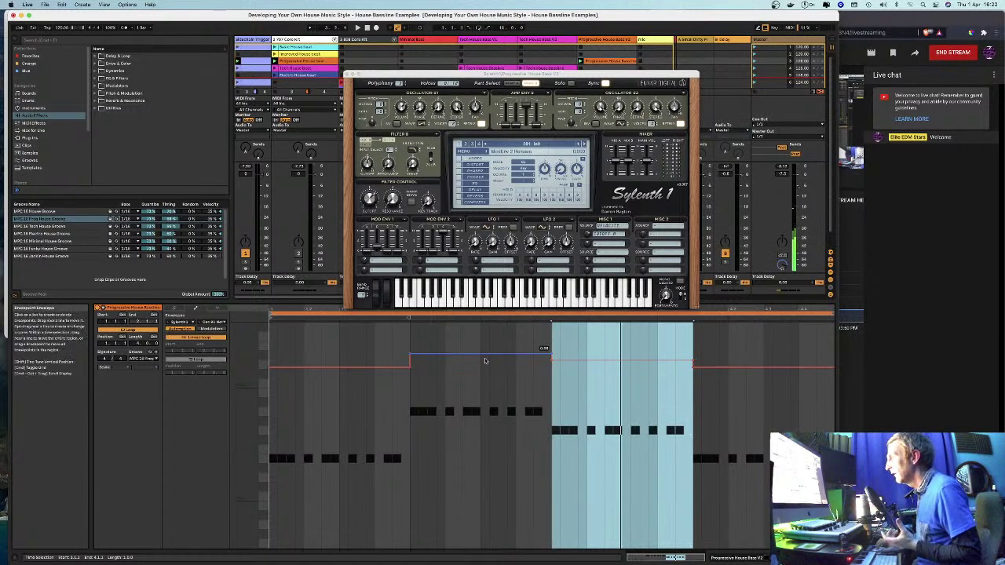
{"action": "left_click_drag", "start_coordinate": [485, 361], "coordinate": [485, 356]}
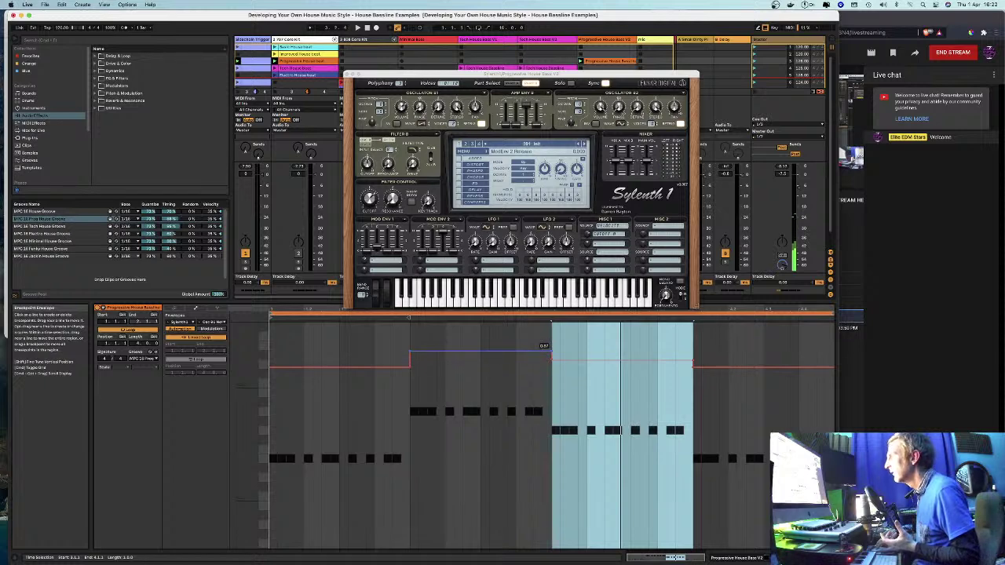
{"action": "mouse_move", "coordinate": [486, 348]}
{"action": "left_mouse_down"}
{"action": "mouse_move", "coordinate": [485, 331]}
{"action": "mouse_move", "coordinate": [485, 347]}
{"action": "left_mouse_up"}
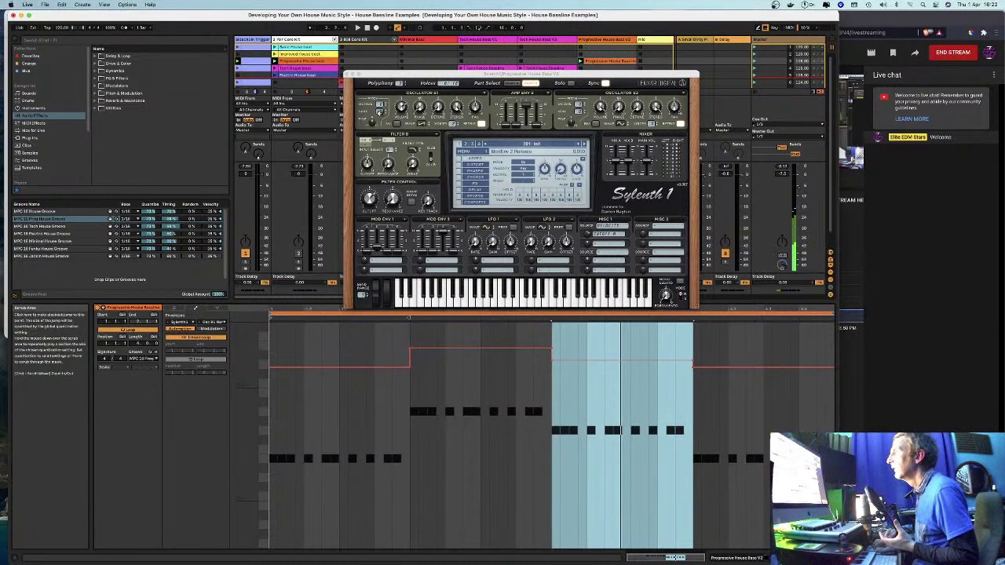
Step: Check the clip's automated Sylenth1 parameters and the synth's parts A and B, and close the synth window
{"action": "left_click", "coordinate": [224, 323]}
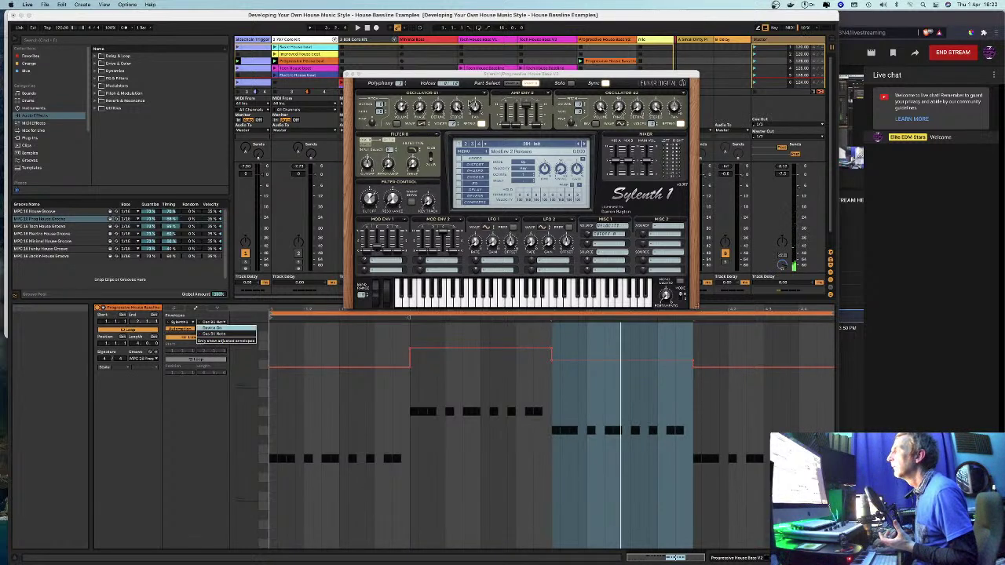
{"action": "left_click", "coordinate": [512, 84]}
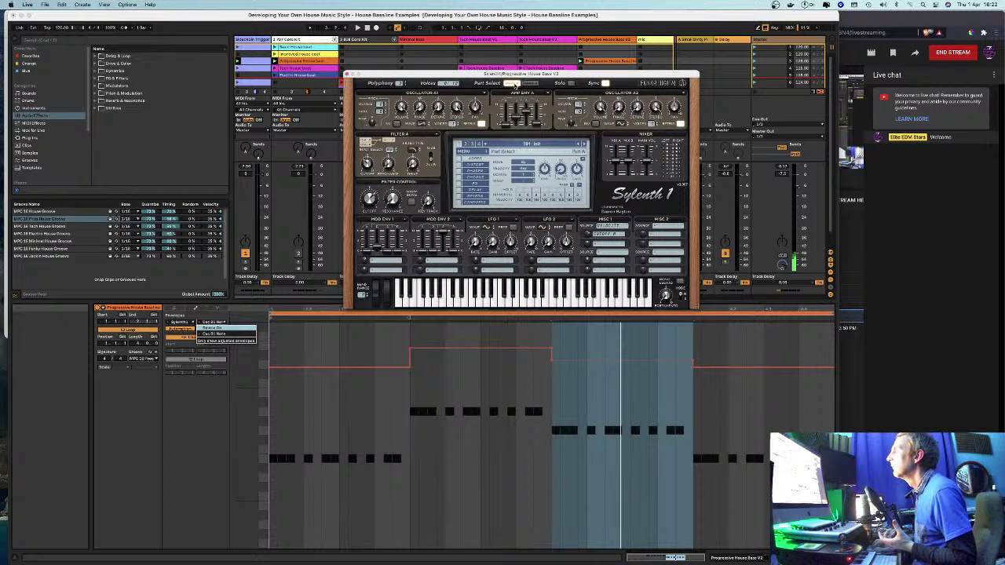
{"action": "left_click", "coordinate": [531, 84]}
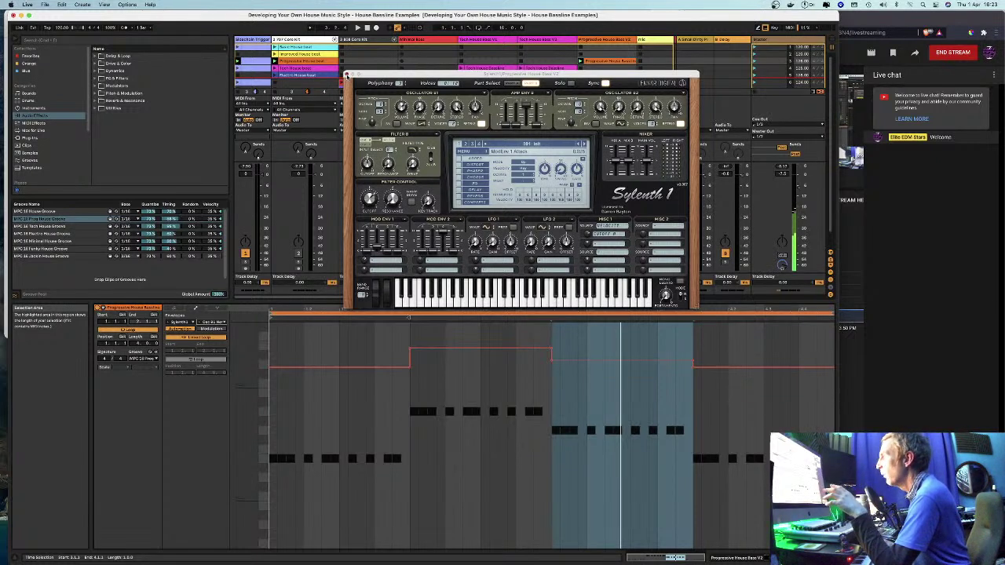
{"action": "left_click", "coordinate": [347, 75]}
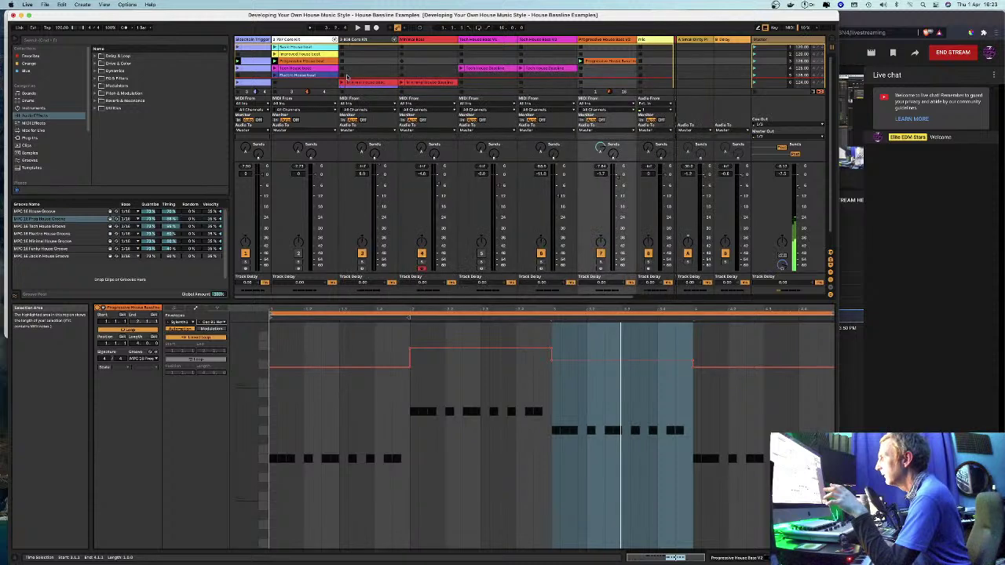
Step: Lengthen the first, middle and last adjacent groups of short E1 notes in bar 1 into single longer notes and audition the clip
{"action": "left_click", "coordinate": [296, 480]}
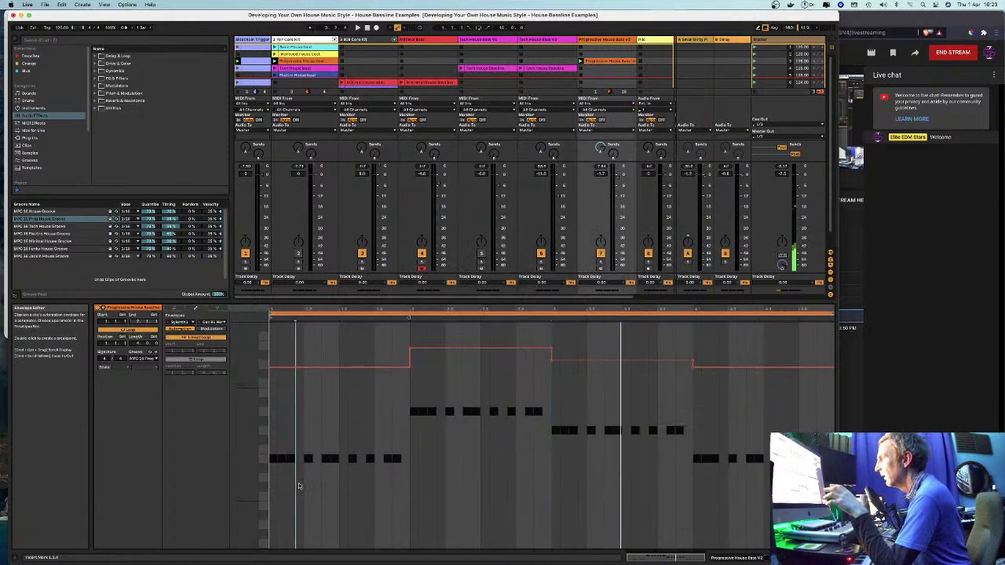
{"action": "left_click", "coordinate": [177, 317]}
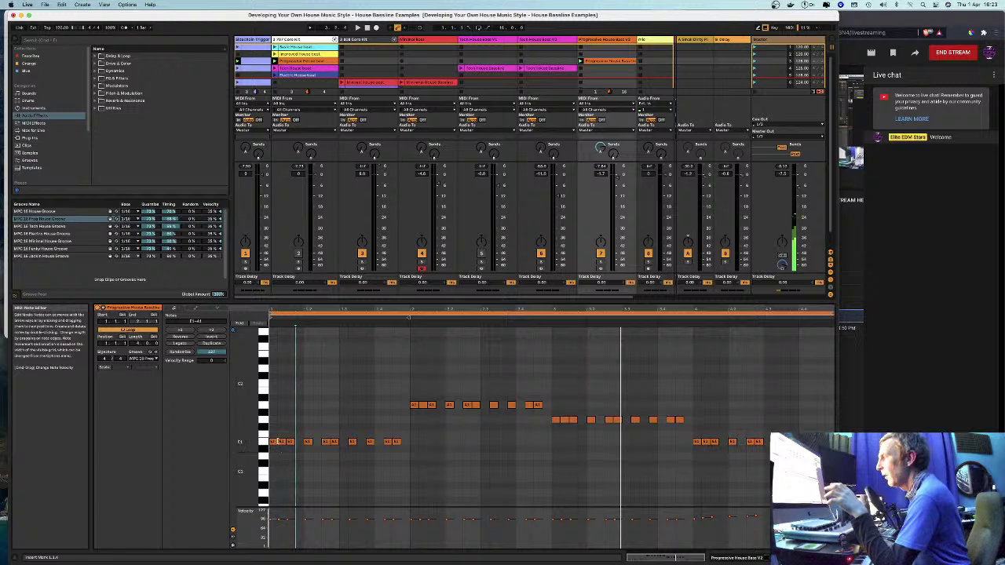
{"action": "left_click", "coordinate": [289, 442]}
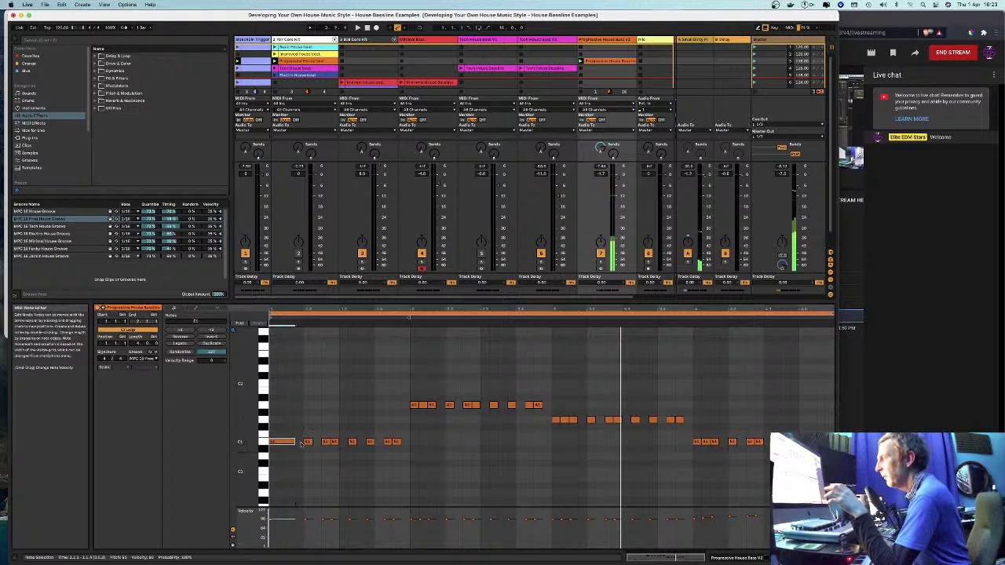
{"action": "left_click", "coordinate": [336, 442]}
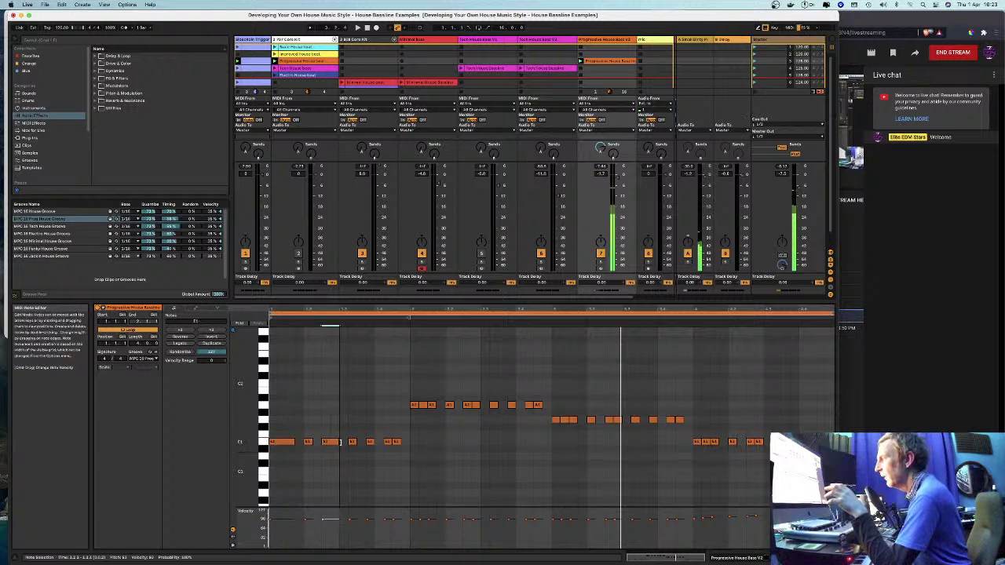
{"action": "left_click", "coordinate": [394, 442]}
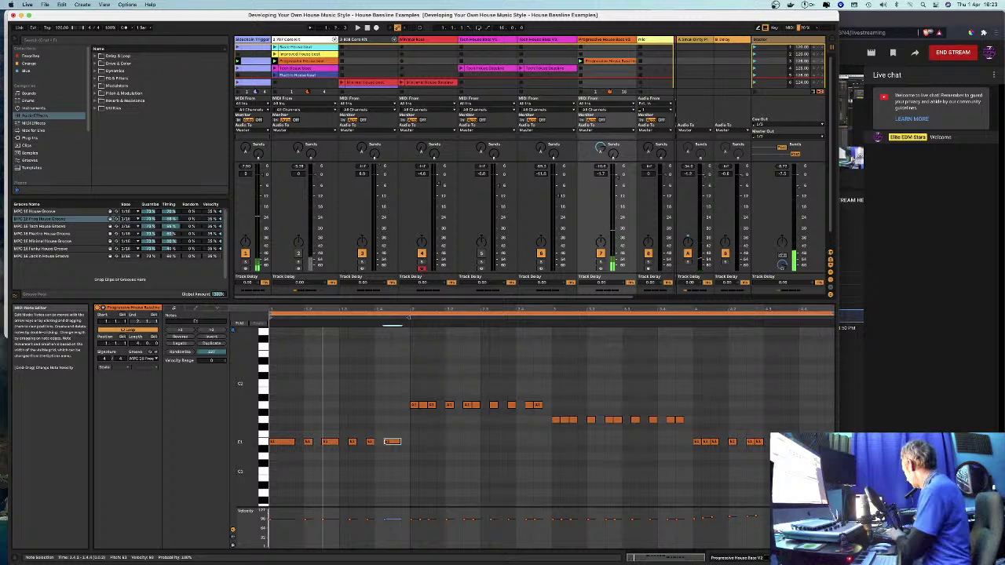
{"action": "key", "text": "space"}
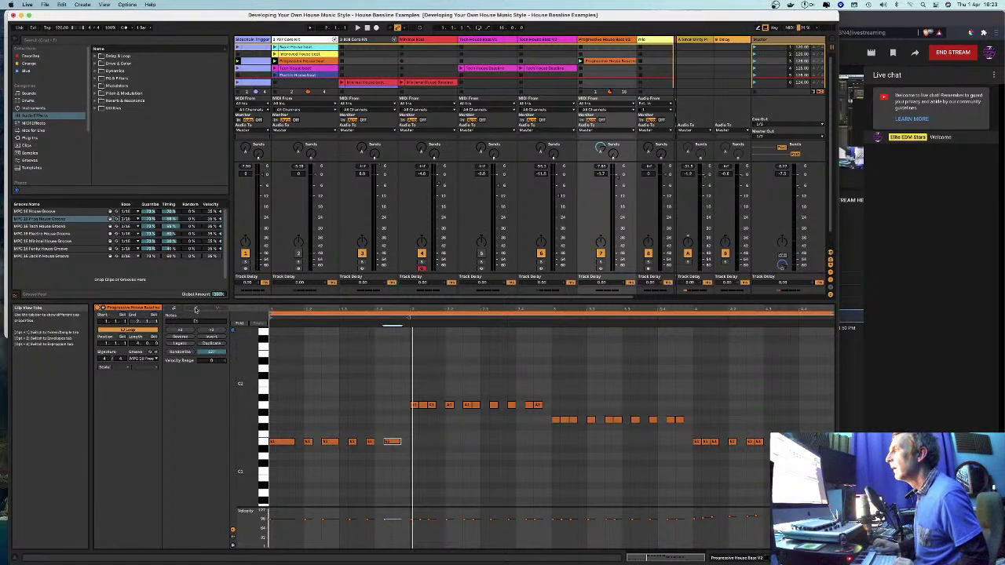
Step: Delete the oscillator note automation across bars 2 and 3 of the bassline clip and play the clip back
{"action": "left_click", "coordinate": [197, 338]}
{"action": "left_click_drag", "start_coordinate": [394, 348], "coordinate": [714, 374]}
{"action": "key", "text": "Delete"}
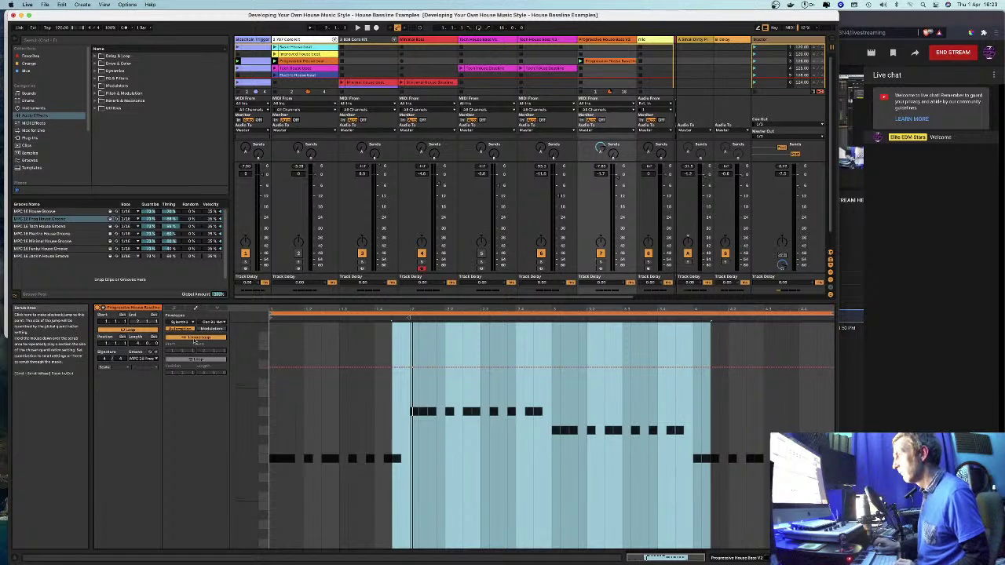
{"action": "key", "text": "space"}
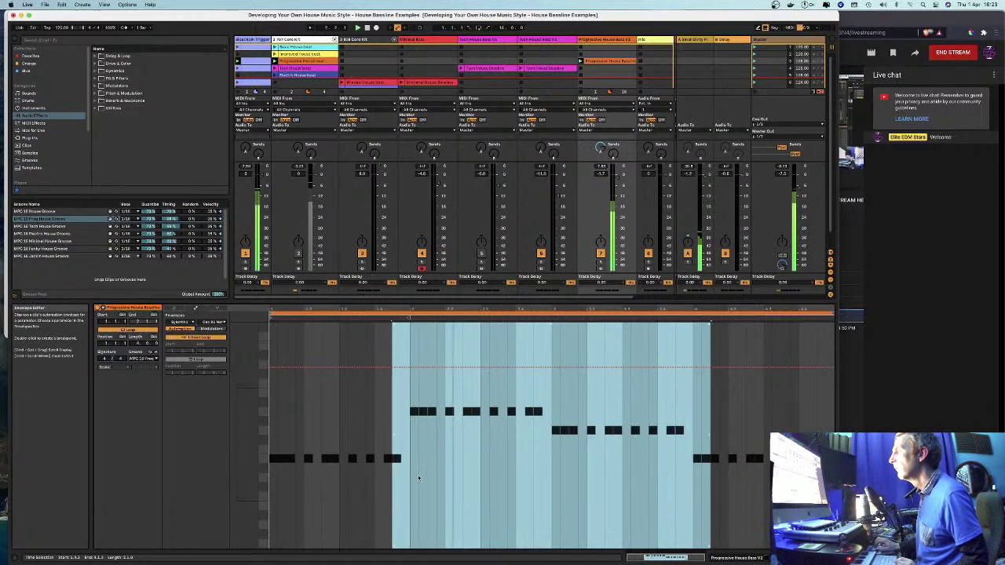
{"action": "left_click", "coordinate": [295, 460]}
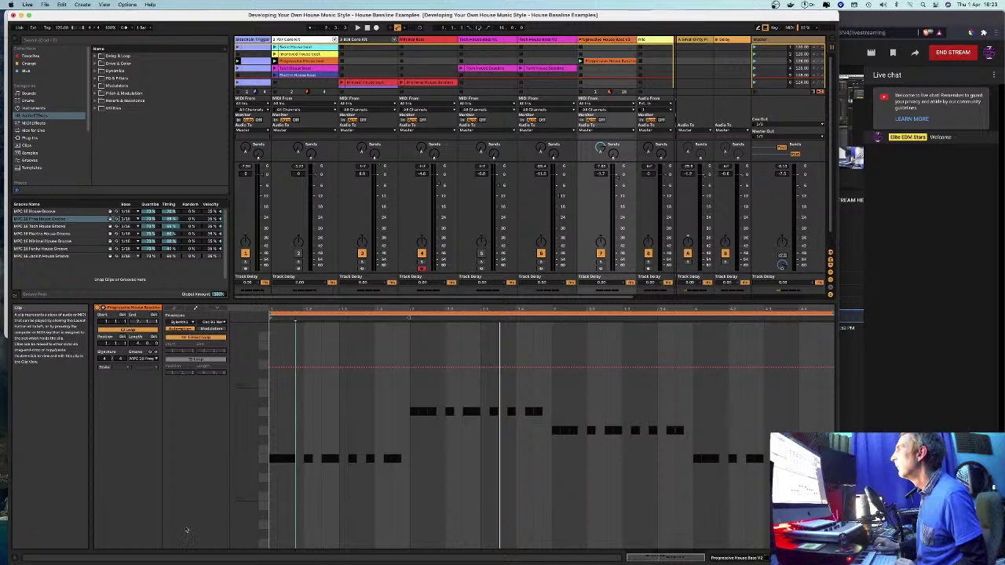
Step: Try extending the first bar 1 note to beat 3 and to beat 2 with playback, and shorten it back before beat 2
{"action": "left_click", "coordinate": [175, 313]}
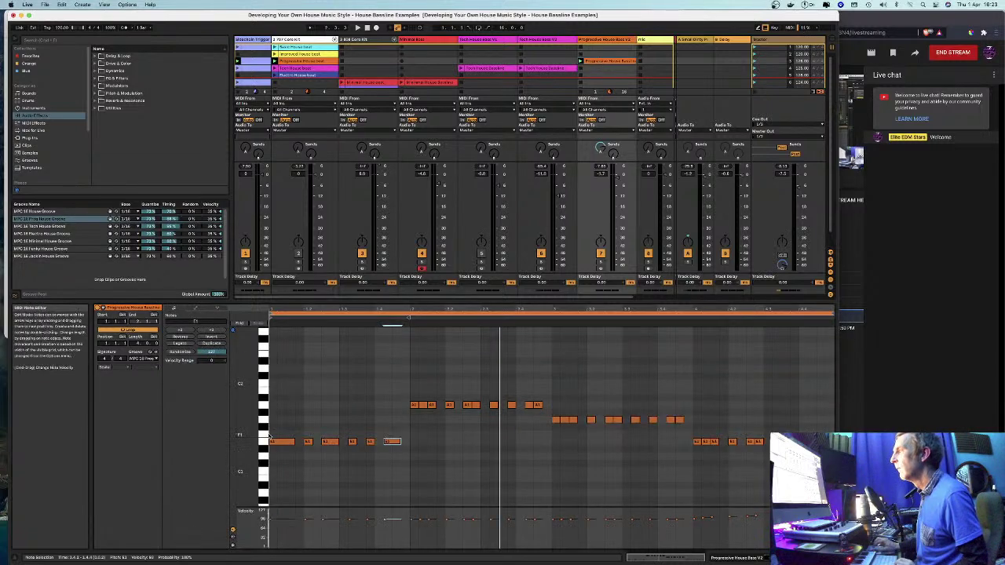
{"action": "left_click_drag", "start_coordinate": [326, 441], "coordinate": [339, 442]}
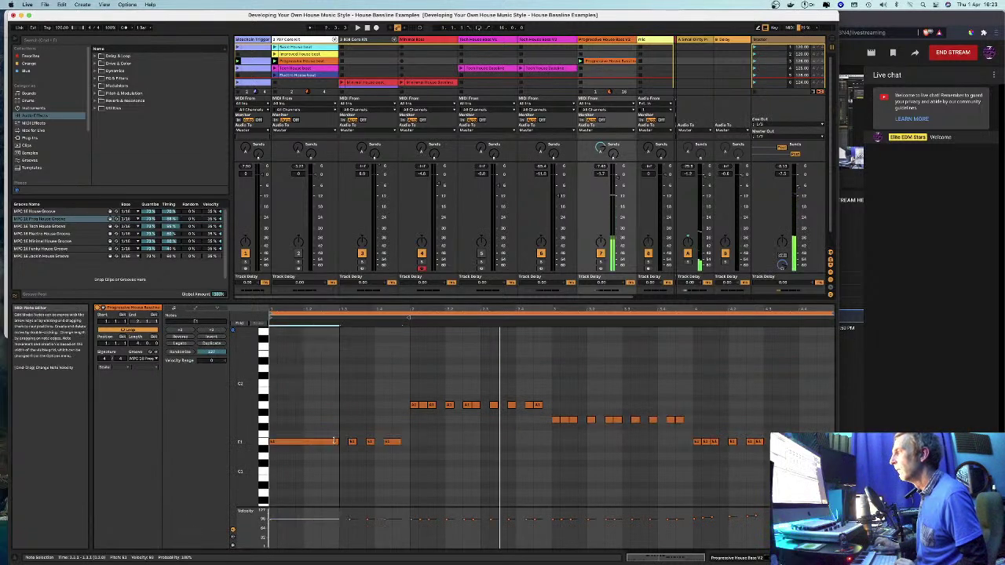
{"action": "key", "text": "space"}
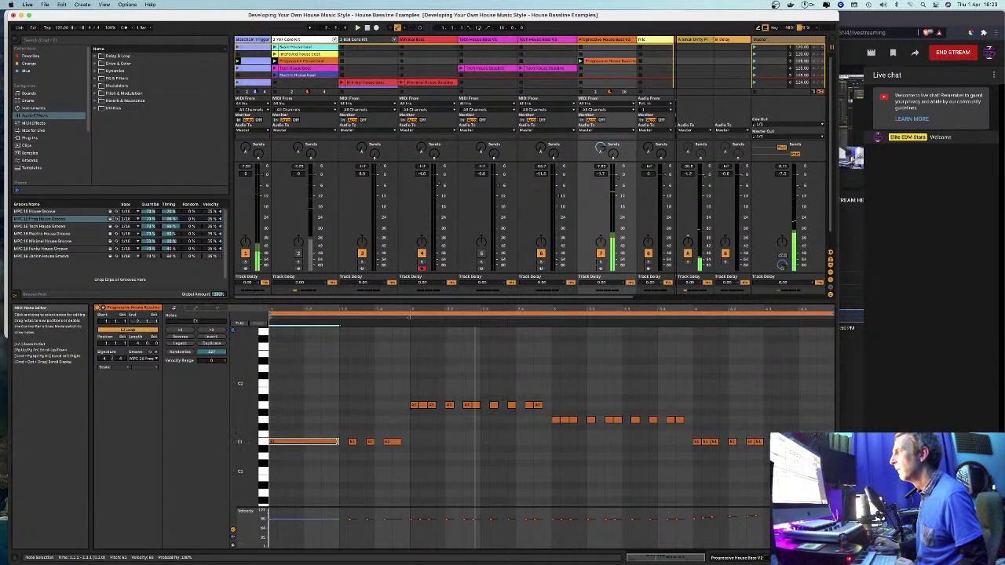
{"action": "left_click_drag", "start_coordinate": [338, 442], "coordinate": [313, 442]}
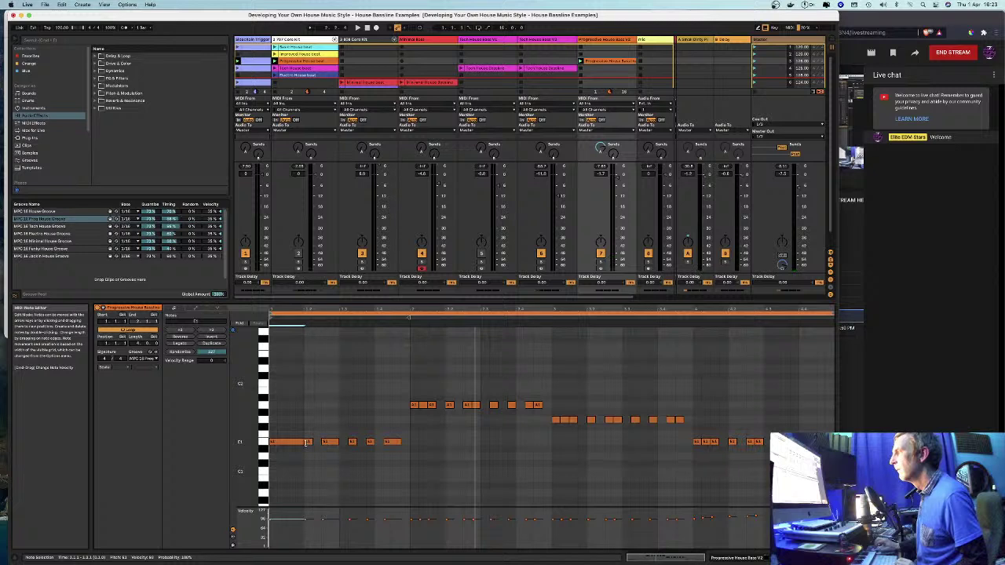
{"action": "key", "text": "space"}
{"action": "mouse_move", "coordinate": [306, 442]}
{"action": "left_mouse_down"}
{"action": "mouse_move", "coordinate": [280, 441]}
{"action": "mouse_move", "coordinate": [293, 444]}
{"action": "left_mouse_up"}
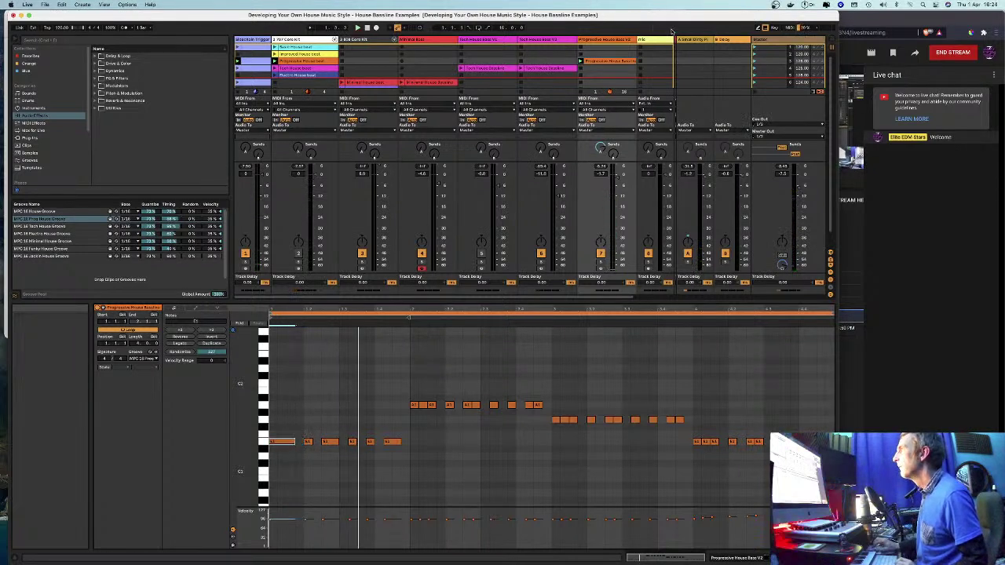
Step: Show the device chain of the Progressive House Bass V2 track and examine its sidechain compressor during playback
{"action": "left_click", "coordinate": [609, 40]}
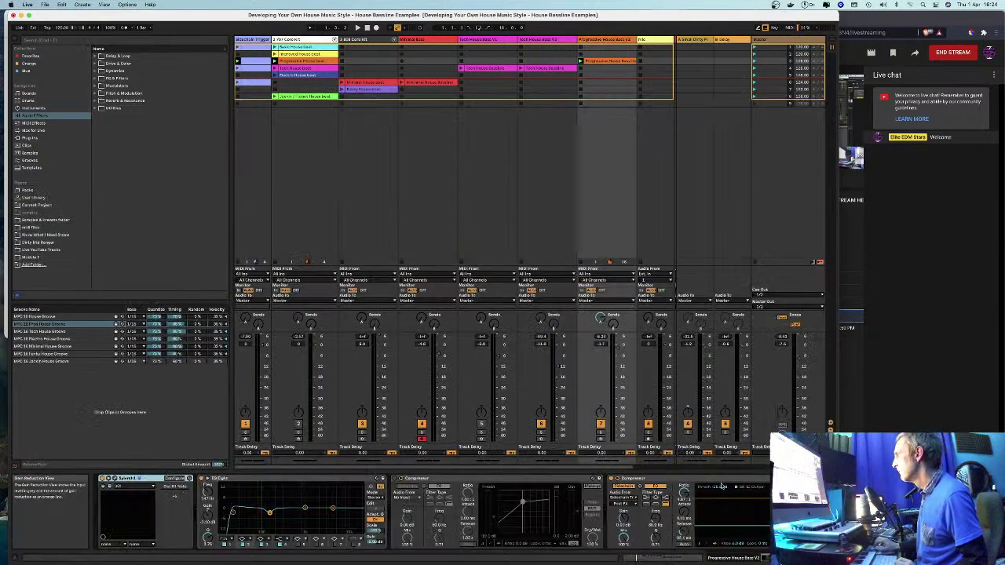
{"action": "key", "text": "space"}
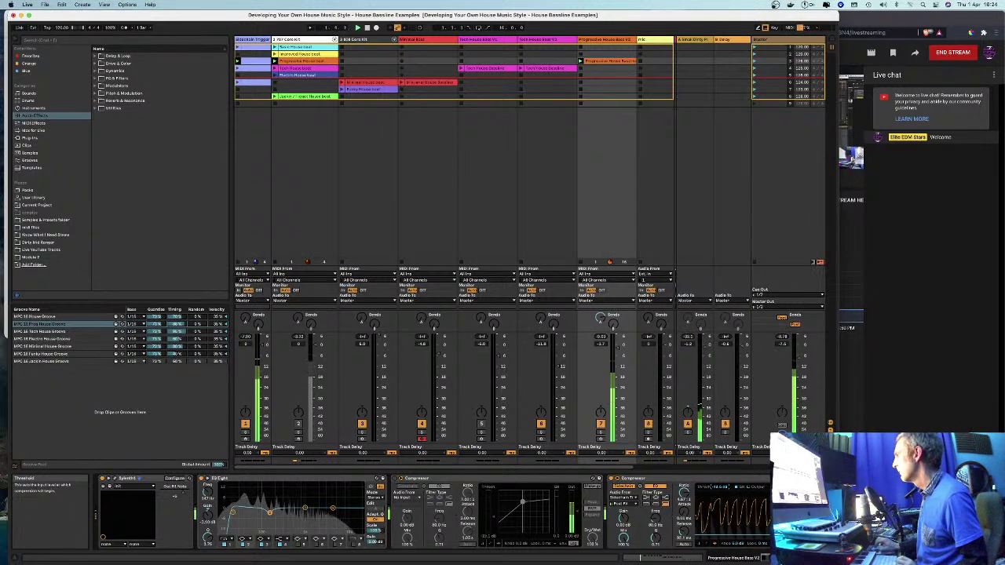
{"action": "key", "text": "space"}
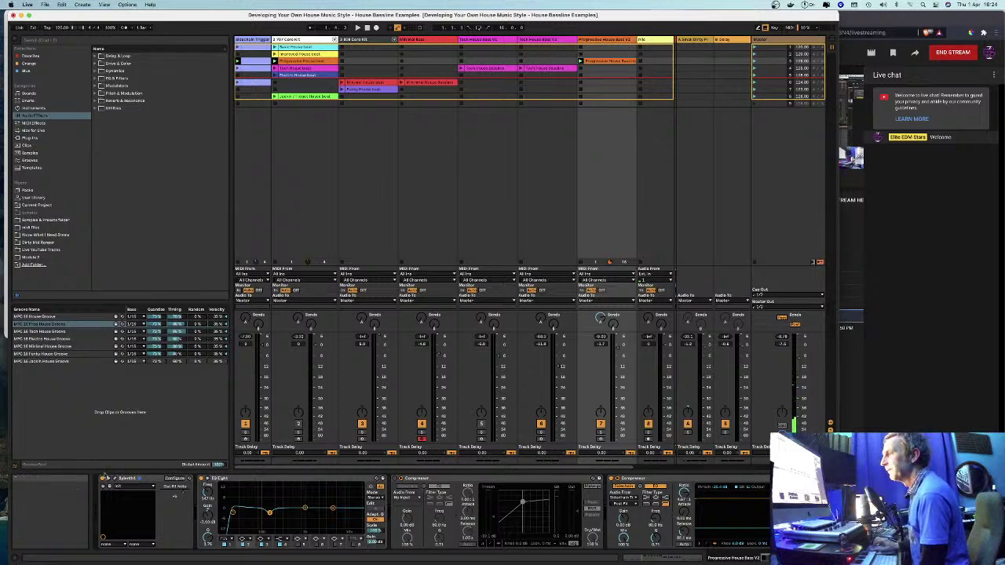
Step: Open the Sylenth1 instrument of the Progressive House Bass V2 track and load the factory bank FactoryBank4
{"action": "left_click", "coordinate": [115, 482]}
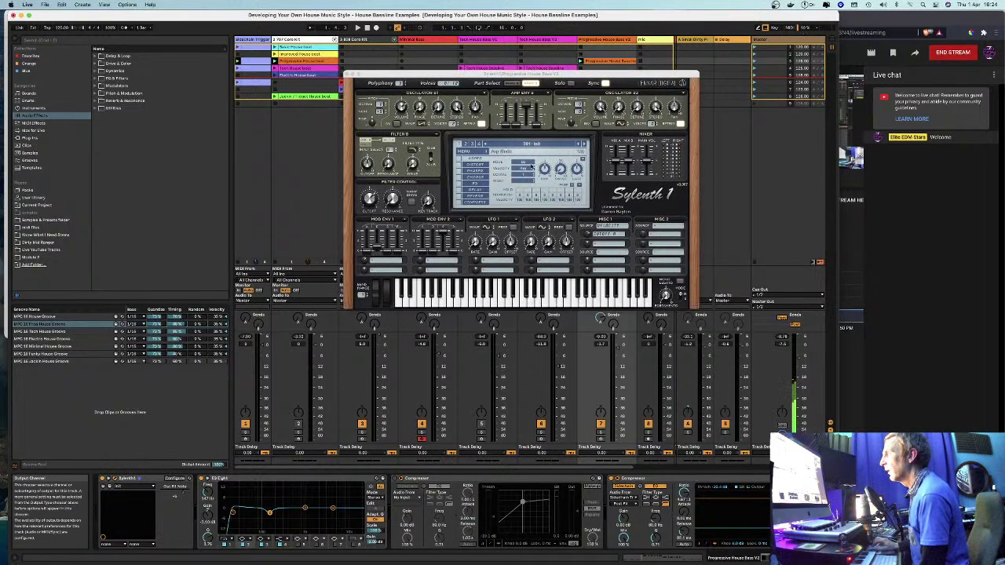
{"action": "left_click", "coordinate": [468, 151]}
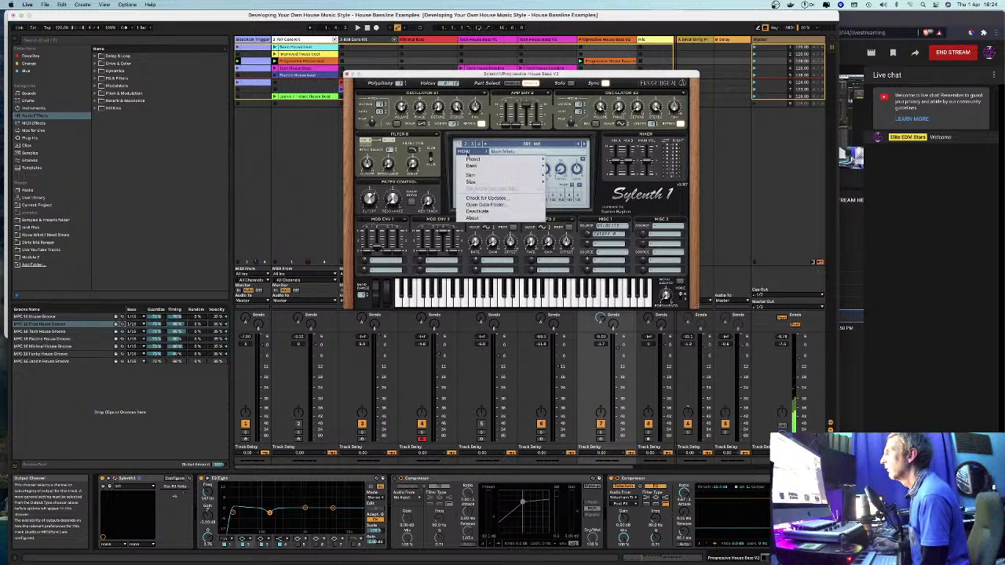
{"action": "mouse_move", "coordinate": [486, 161]}
{"action": "mouse_move", "coordinate": [518, 167]}
{"action": "mouse_move", "coordinate": [585, 168]}
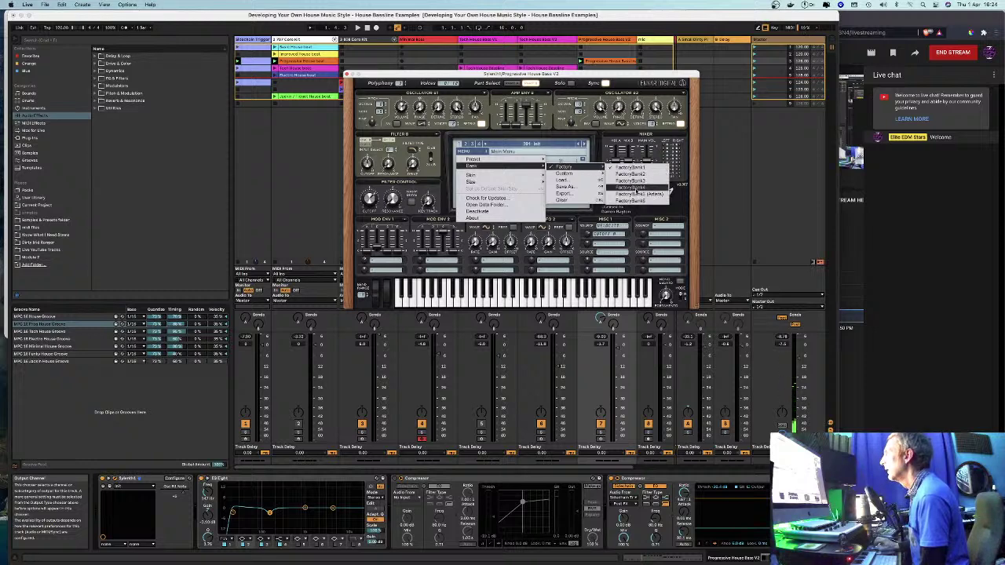
{"action": "left_click", "coordinate": [631, 187]}
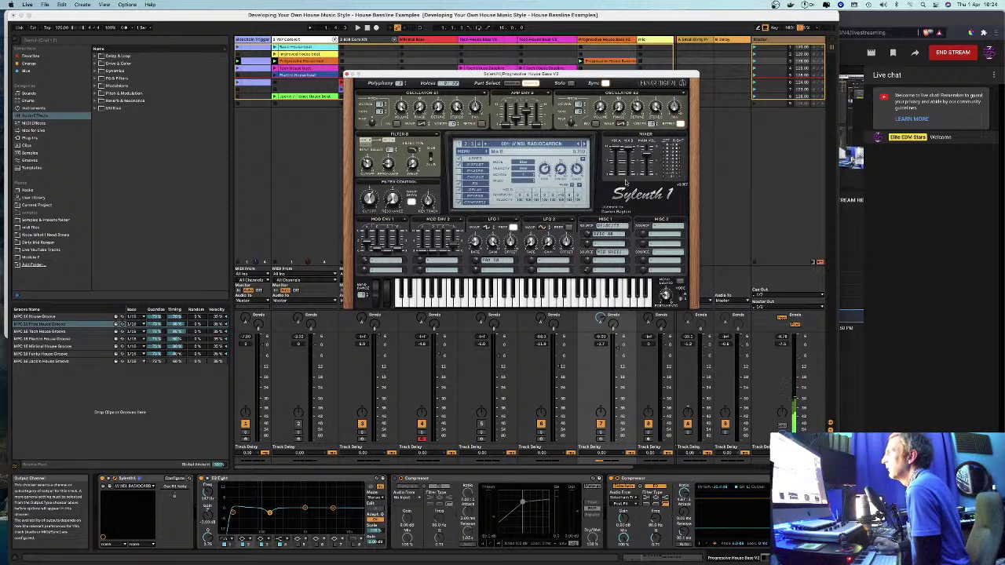
Step: Select the 017 // BASSES preset and audition the following bass presets one by one up to 028 during playback
{"action": "left_click", "coordinate": [514, 145]}
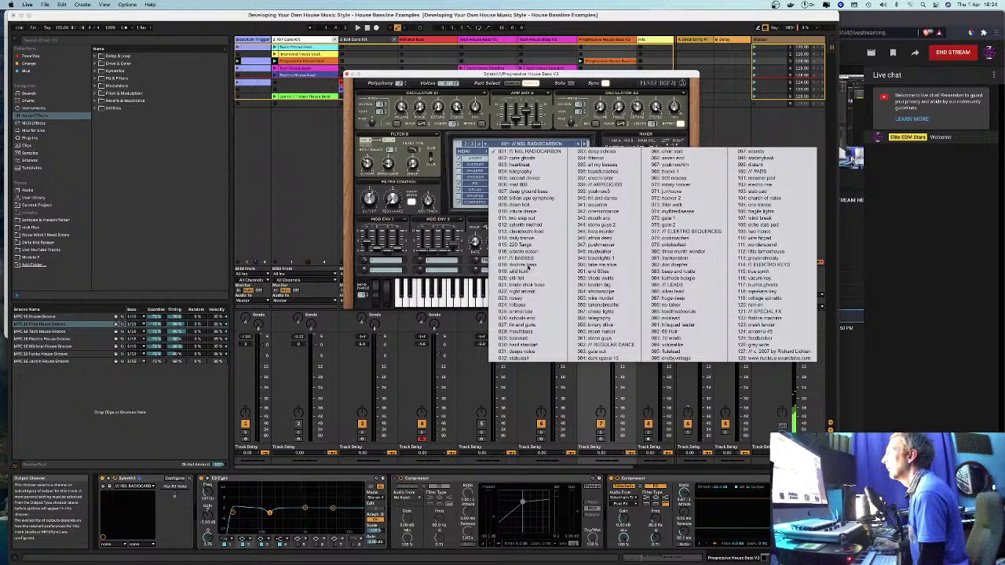
{"action": "left_click", "coordinate": [525, 259]}
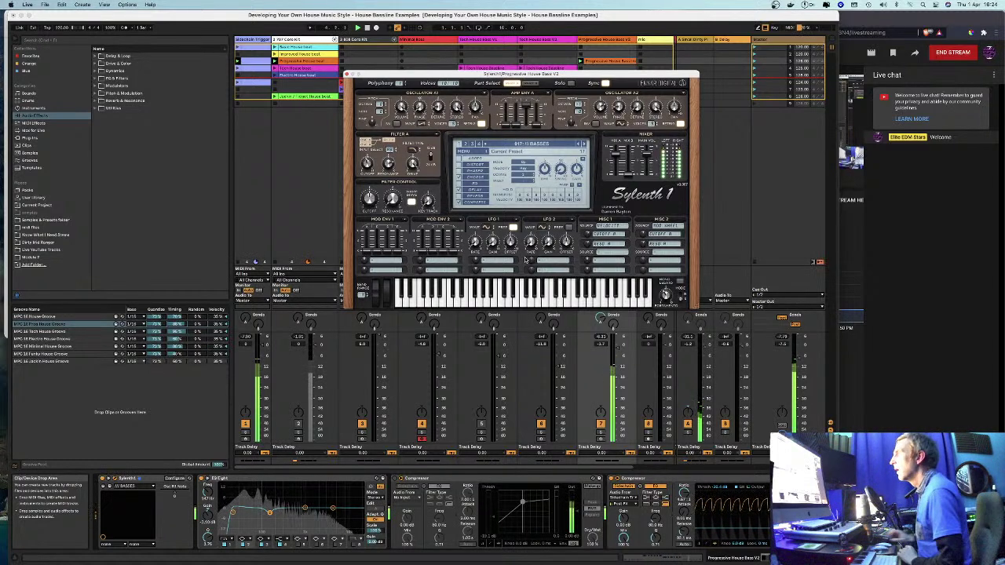
{"action": "left_click", "coordinate": [584, 144]}
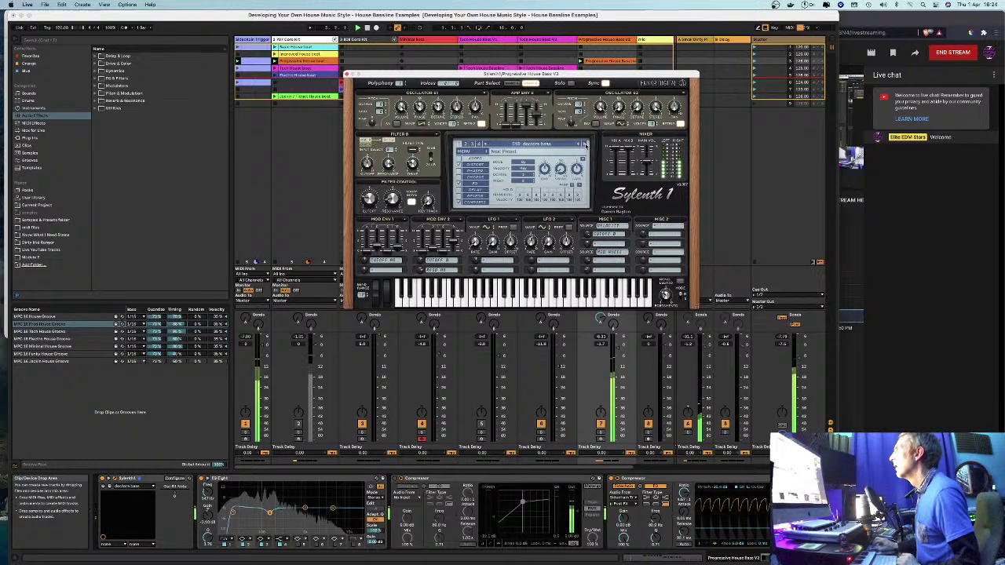
{"action": "left_click", "coordinate": [585, 145]}
{"action": "left_click", "coordinate": [585, 145]}
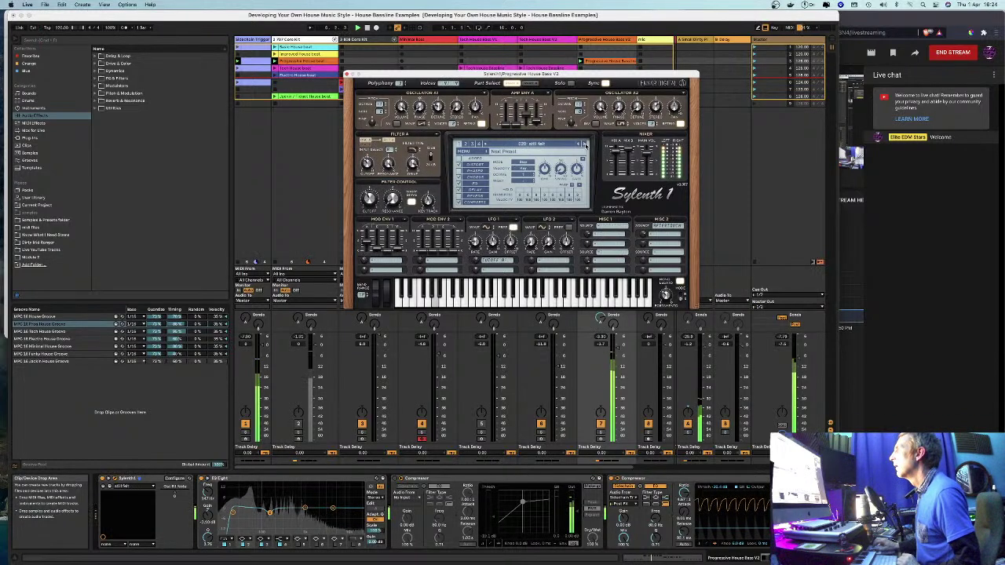
{"action": "left_click", "coordinate": [584, 144]}
{"action": "left_click", "coordinate": [584, 144]}
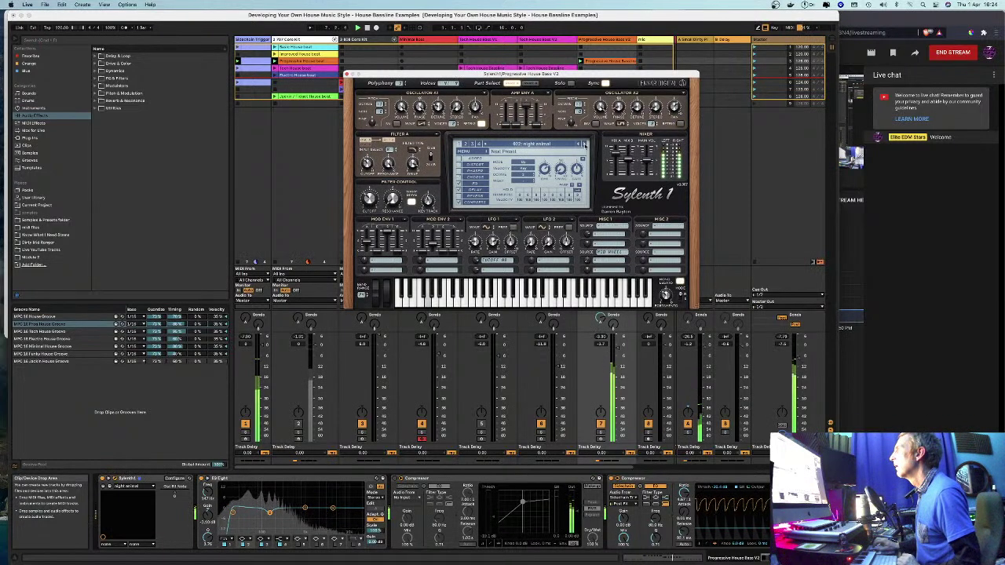
{"action": "left_click", "coordinate": [585, 144]}
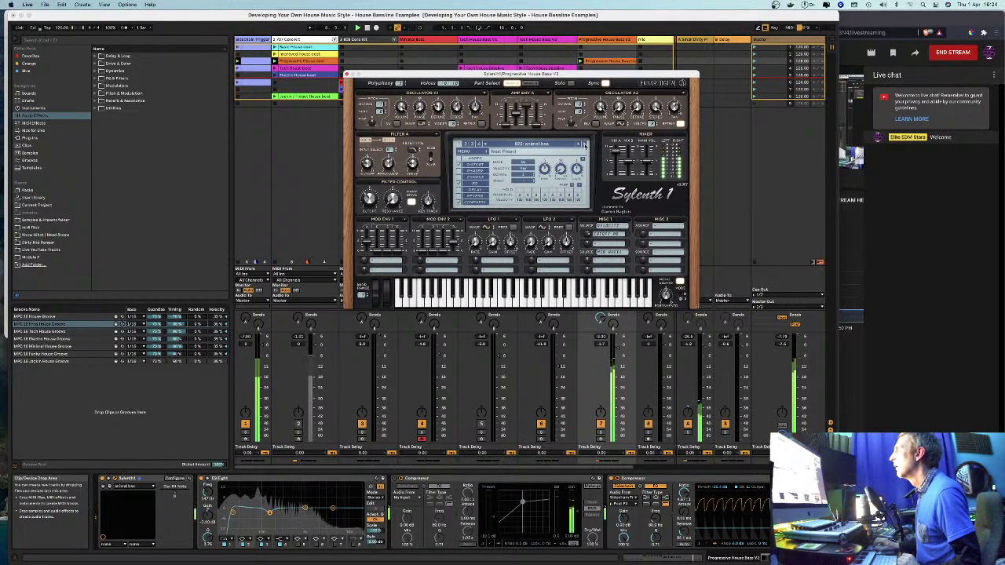
{"action": "left_click", "coordinate": [584, 145]}
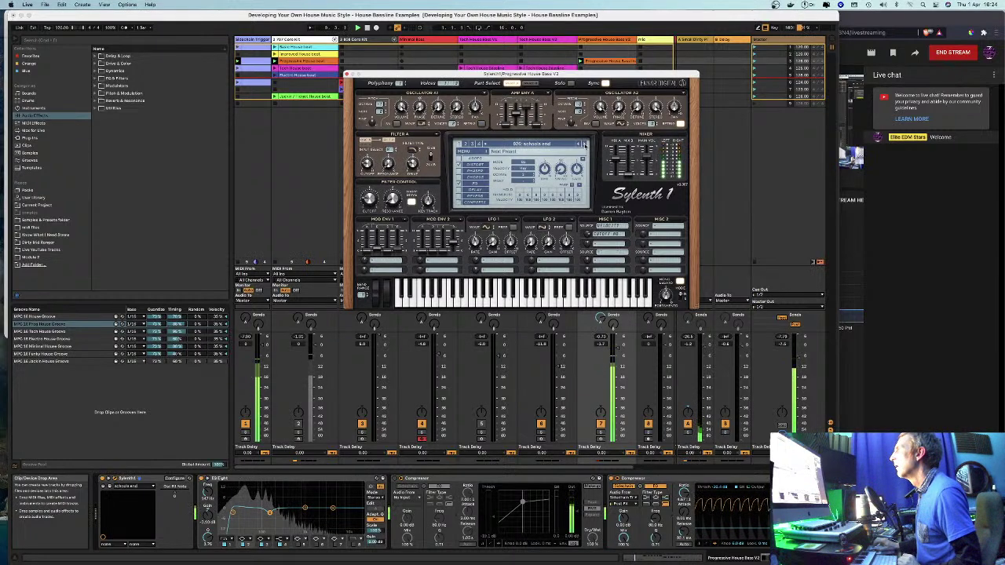
{"action": "left_click", "coordinate": [584, 145]}
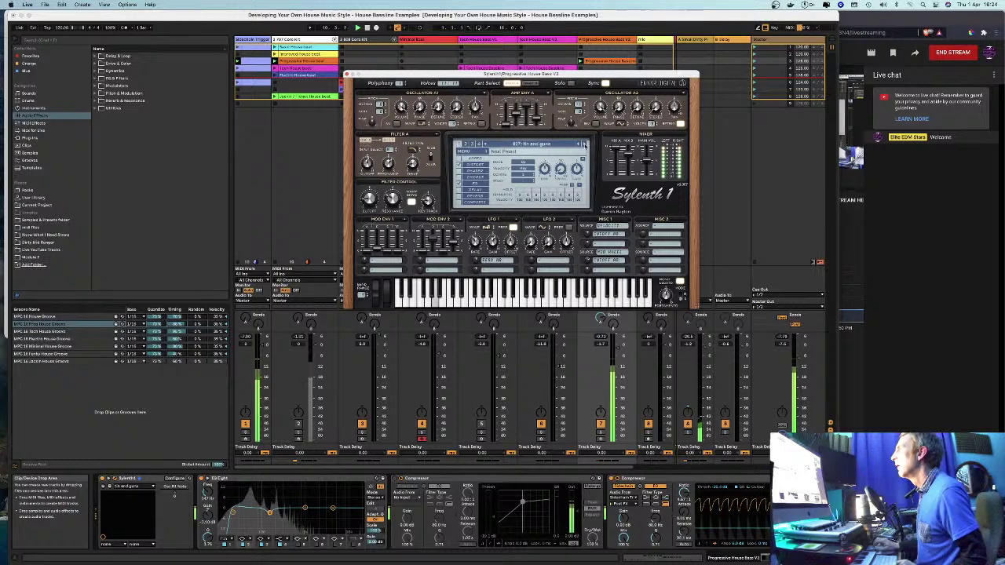
{"action": "left_click", "coordinate": [584, 144]}
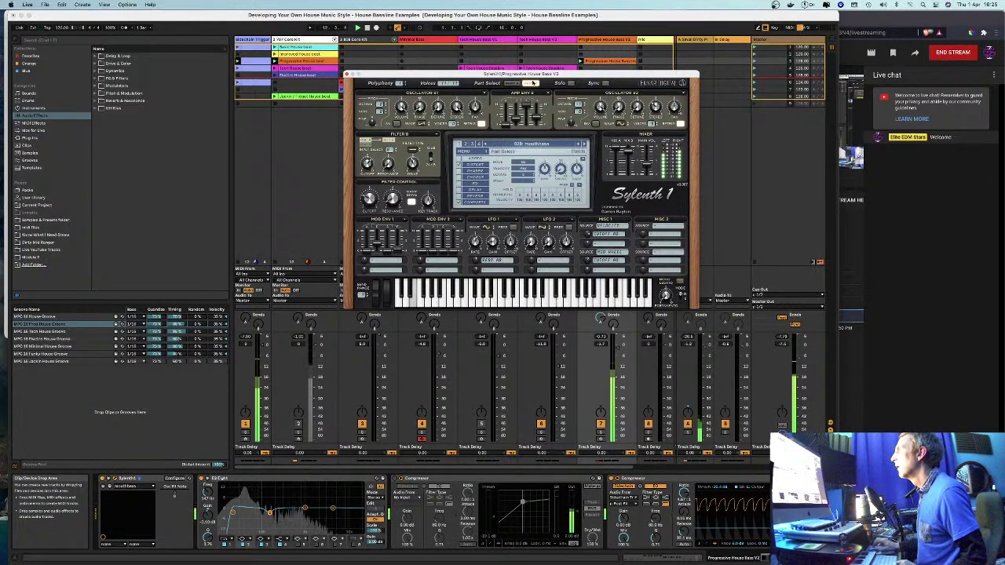
Step: Move the Sylenth1 window aside and continue auditioning the bass presets past 028, including deeps voice and deep echoes
{"action": "left_click_drag", "start_coordinate": [531, 74], "coordinate": [349, 73]}
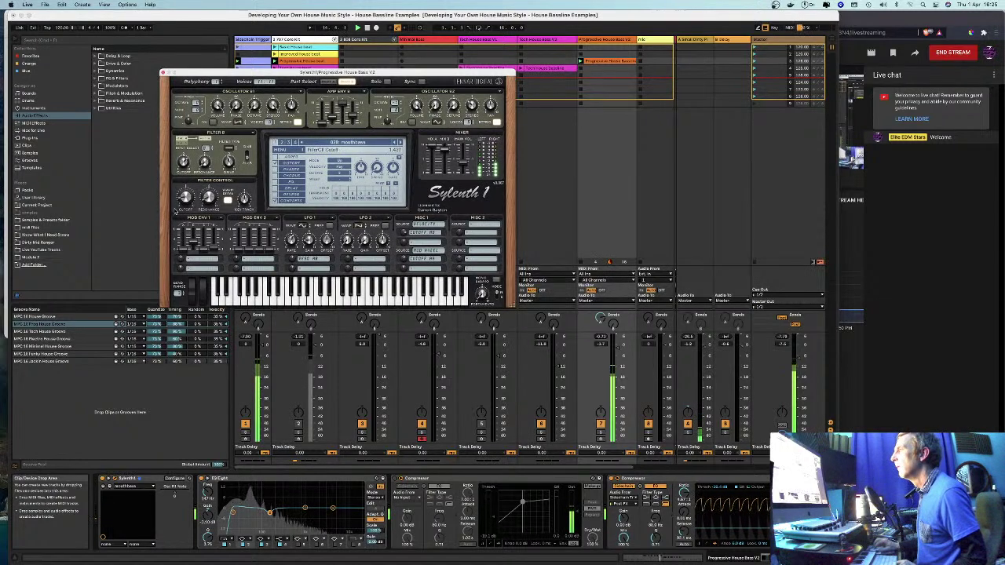
{"action": "left_click", "coordinate": [400, 142]}
{"action": "left_click", "coordinate": [401, 143]}
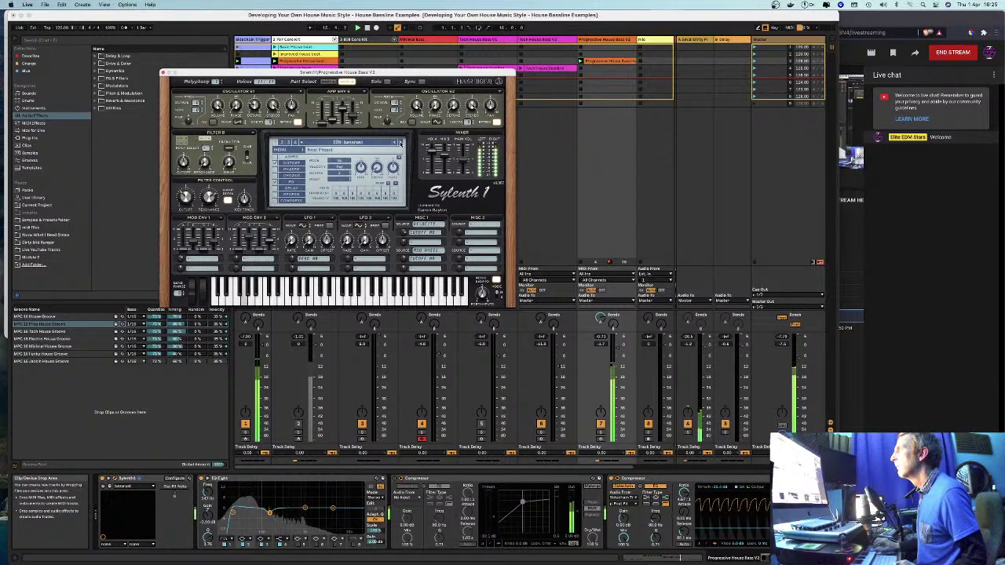
{"action": "left_click", "coordinate": [401, 143]}
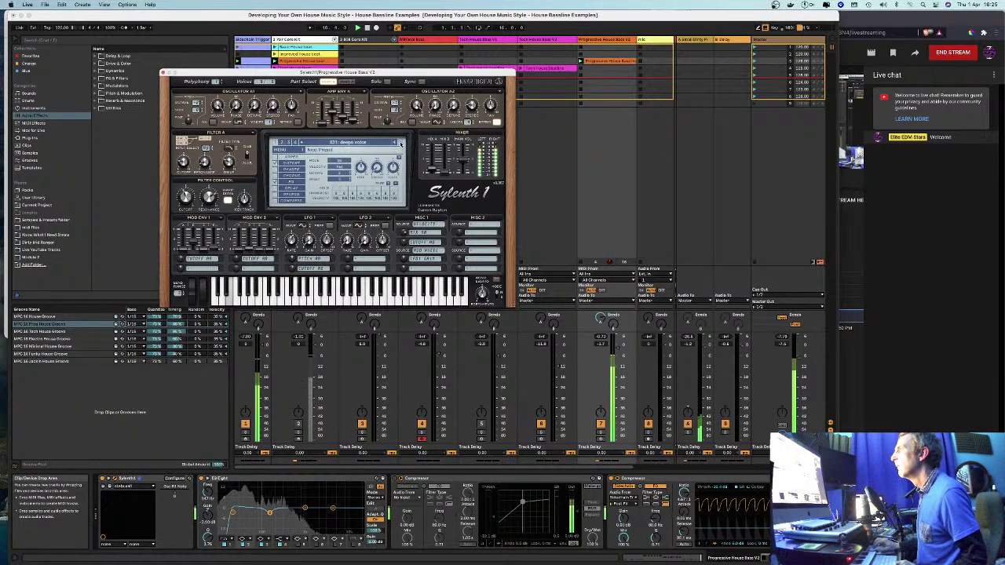
{"action": "left_click", "coordinate": [400, 143]}
{"action": "left_click", "coordinate": [401, 143]}
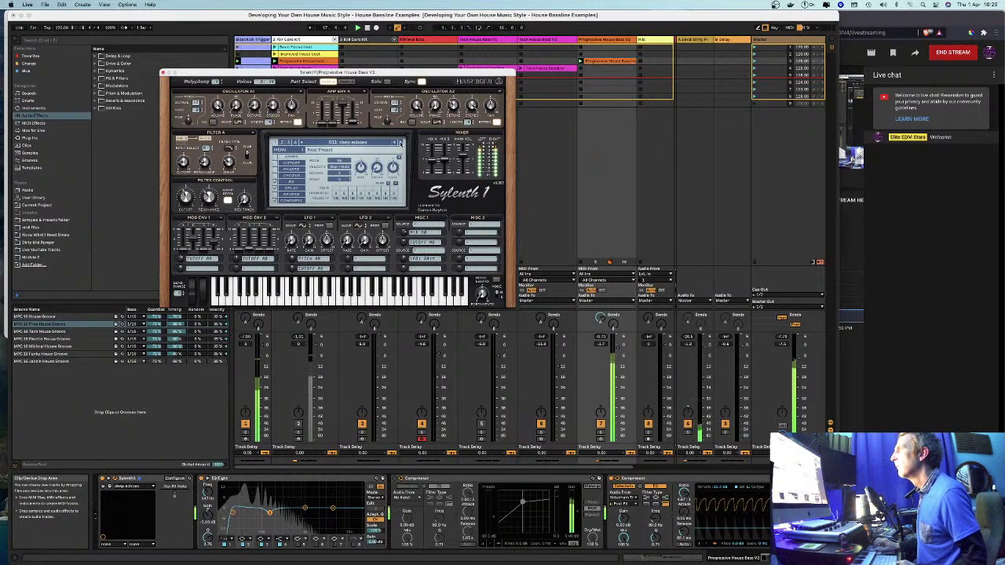
{"action": "left_click", "coordinate": [400, 143]}
{"action": "left_click", "coordinate": [400, 143]}
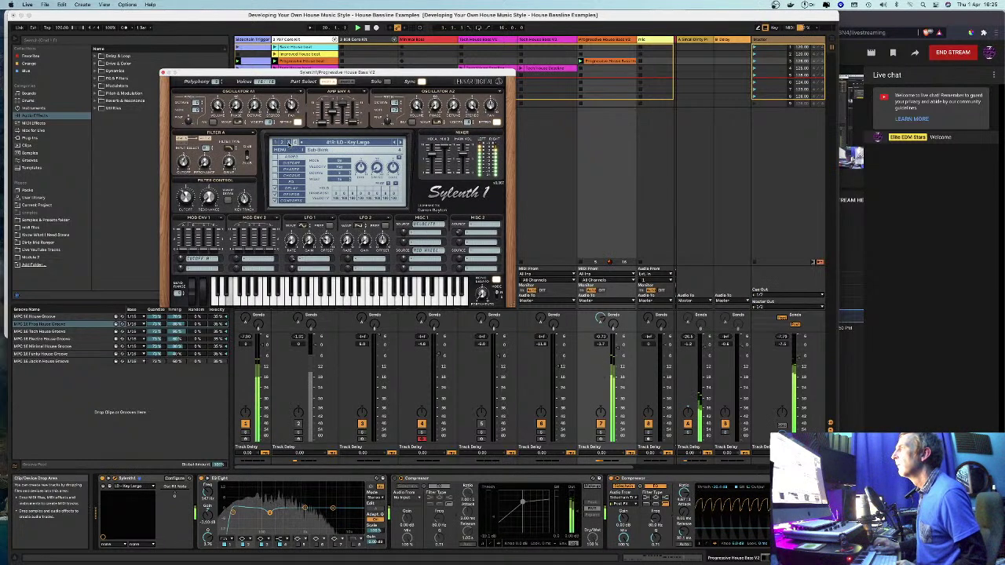
Step: Switch Sylenth1 to the sub-bank of Standalone-Music presets and load the bass preset 141 BS - AllBass SA
{"action": "left_click", "coordinate": [291, 143]}
{"action": "left_click", "coordinate": [292, 143]}
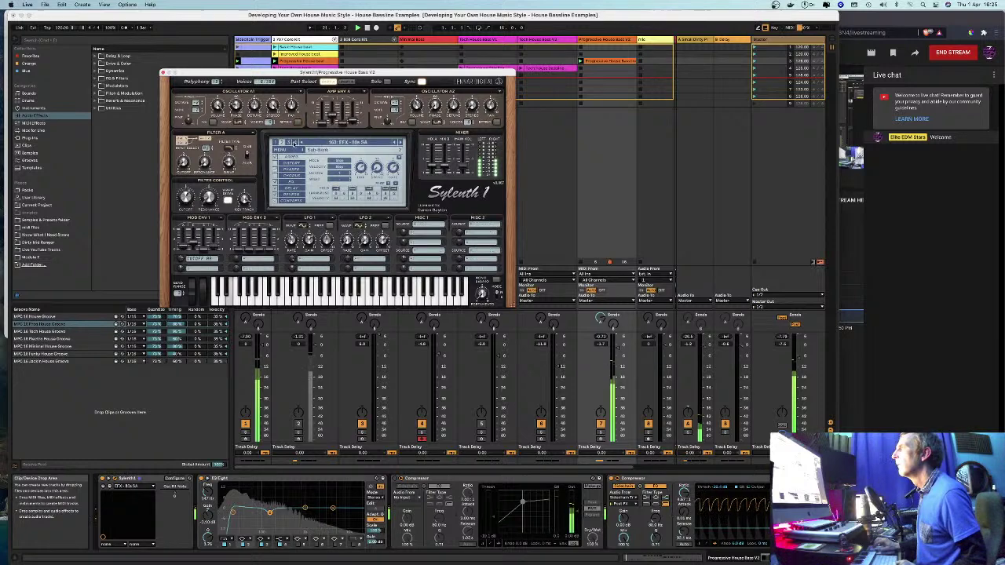
{"action": "left_click", "coordinate": [335, 146]}
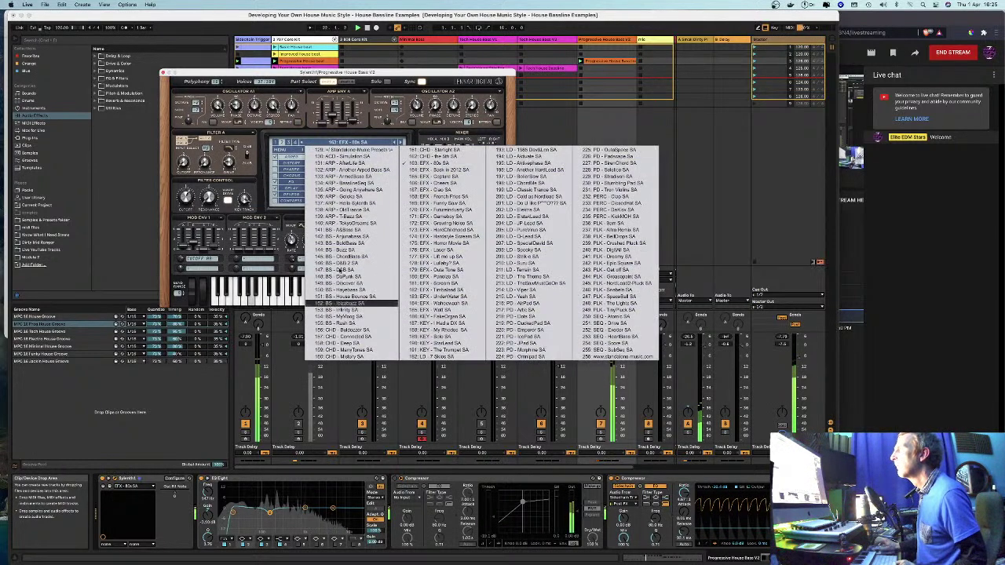
{"action": "left_click", "coordinate": [338, 229]}
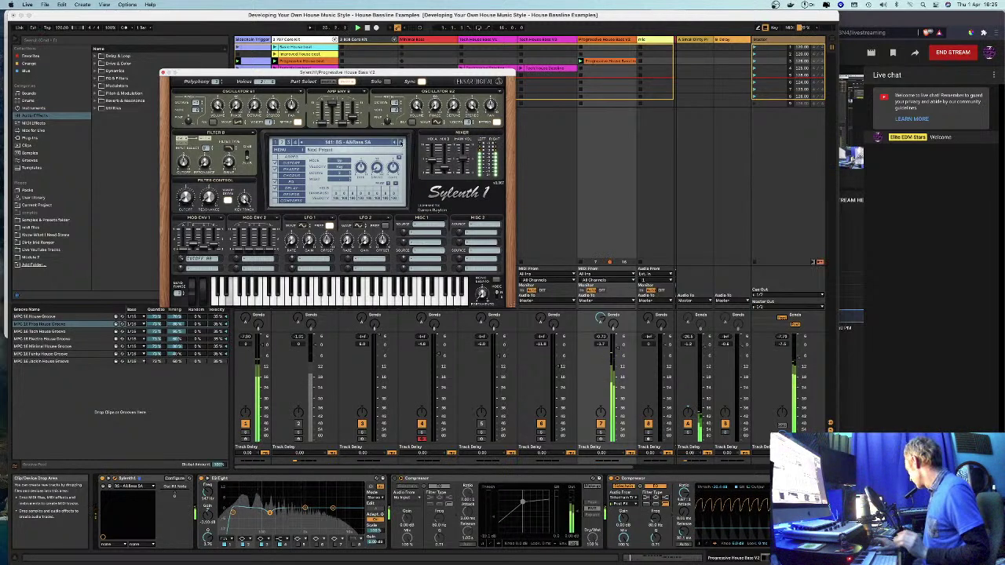
Step: Restore the three short E1 notes at the start of bar 1 in the Progressive House bassline clip and close the Sylenth1 window
{"action": "left_click_drag", "start_coordinate": [338, 72], "coordinate": [614, 162]}
{"action": "double_click", "coordinate": [609, 62]}
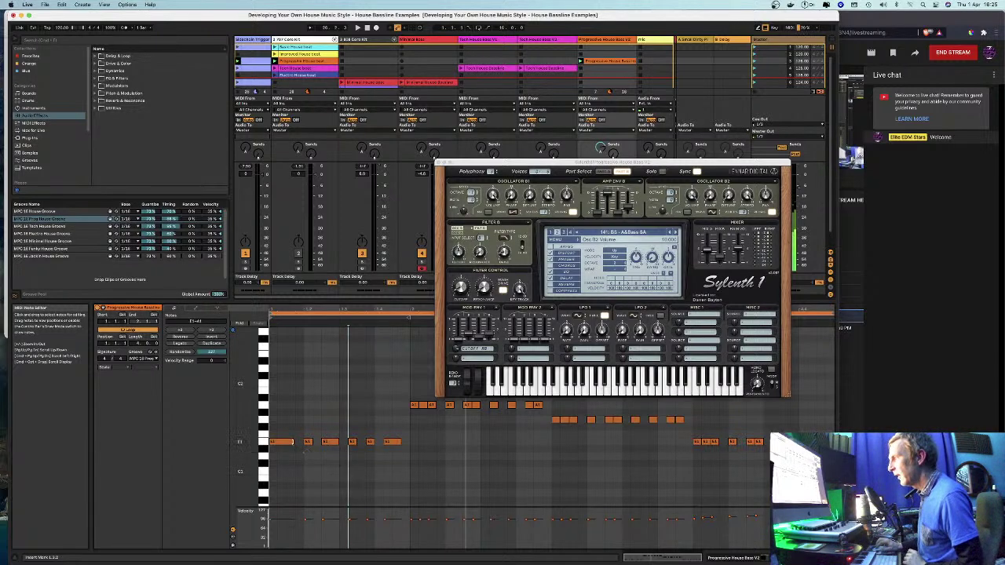
{"action": "left_click", "coordinate": [283, 444]}
{"action": "key", "text": "space"}
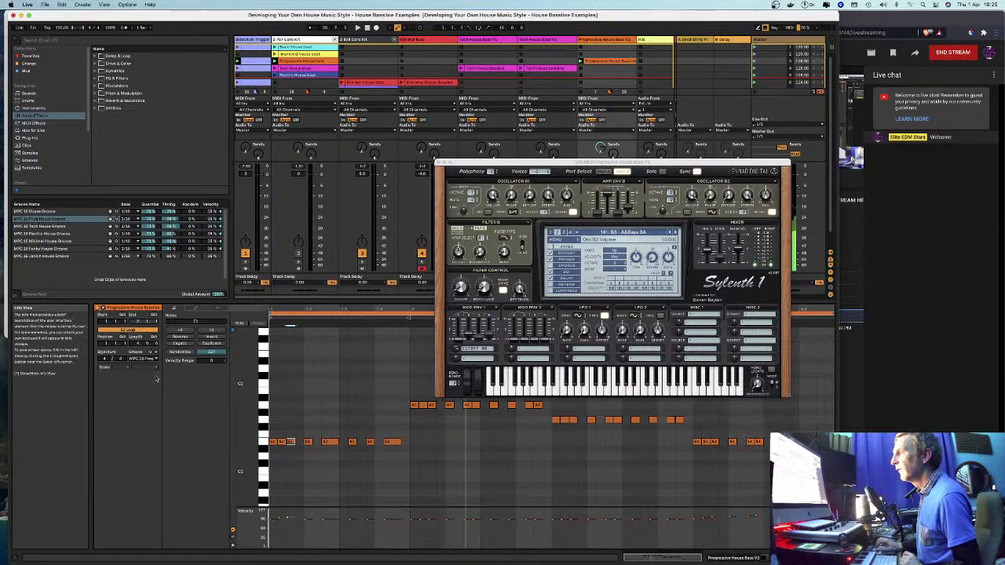
{"action": "left_click", "coordinate": [437, 163]}
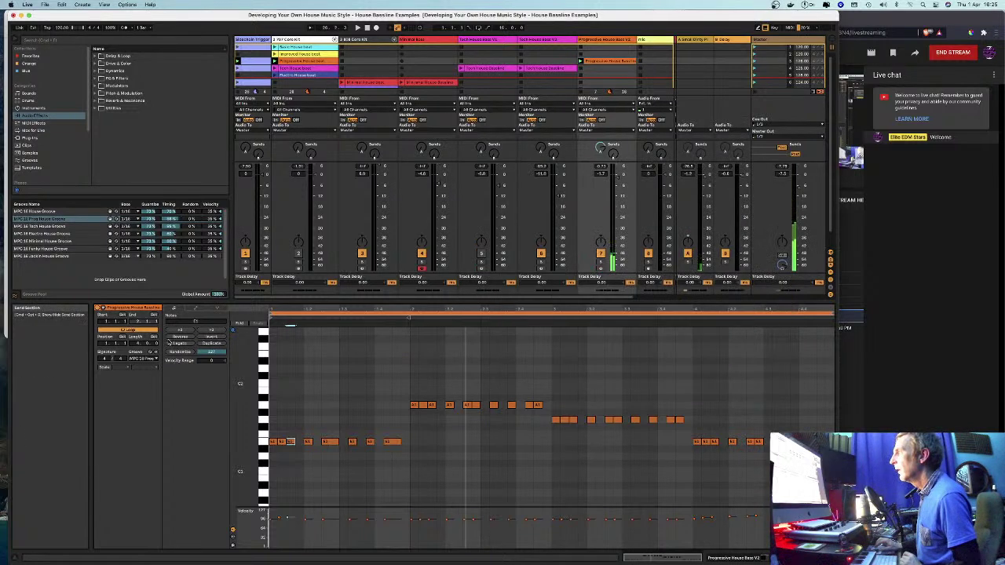
Step: Assign the Tech House Groove to the Progressive House bassline clip and play it back
{"action": "left_click", "coordinate": [146, 359]}
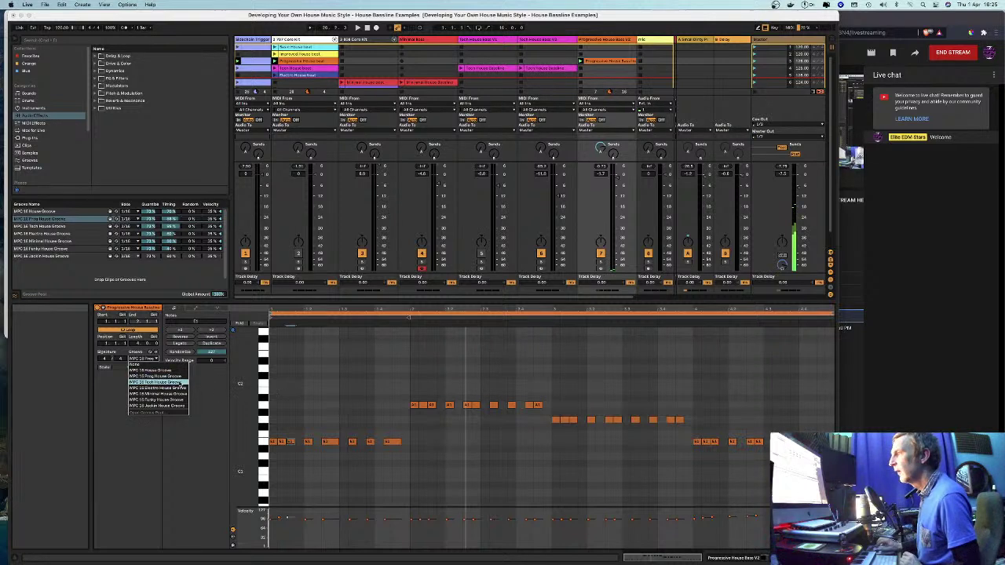
{"action": "left_click", "coordinate": [180, 382]}
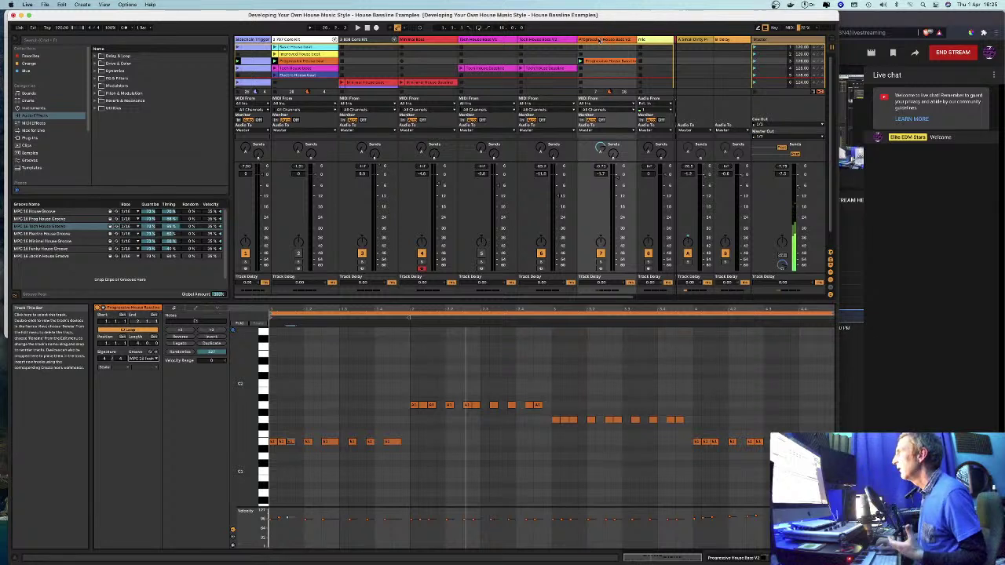
{"action": "key", "text": "space"}
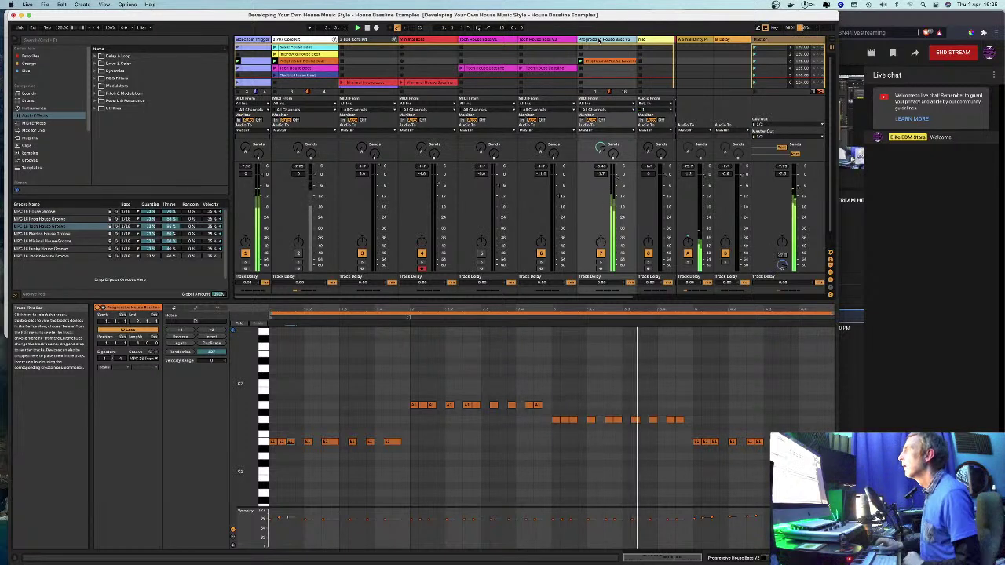
Step: Reactivate the drum track on channel 2 and examine its Progressive House beat clip, leaving the detail view hidden
{"action": "double_click", "coordinate": [599, 39]}
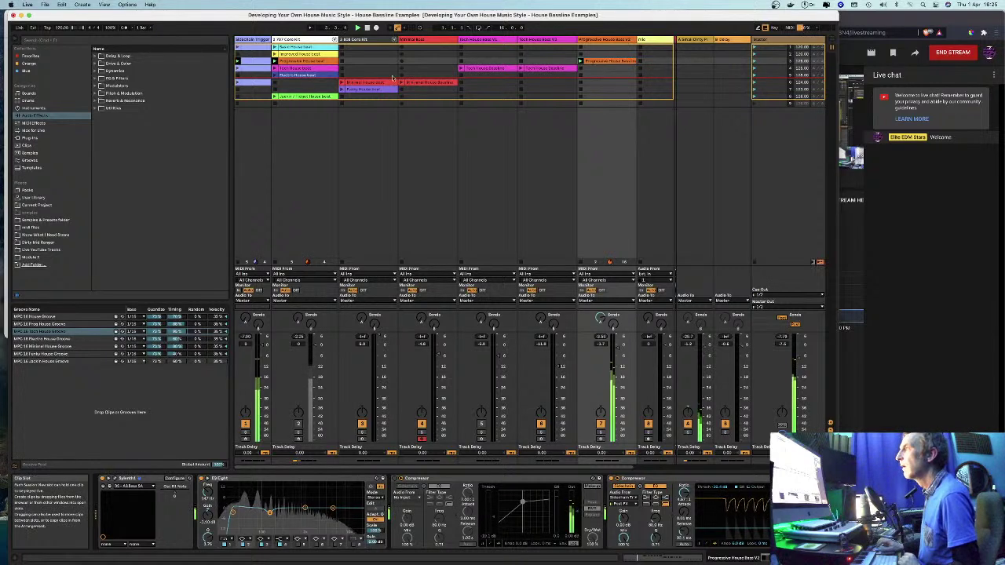
{"action": "left_click", "coordinate": [297, 424]}
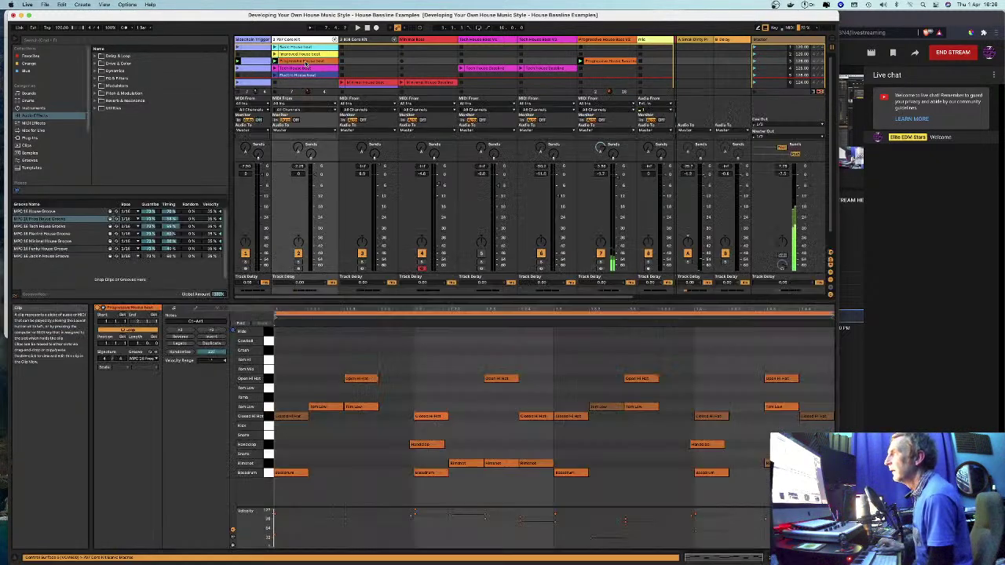
{"action": "double_click", "coordinate": [304, 69]}
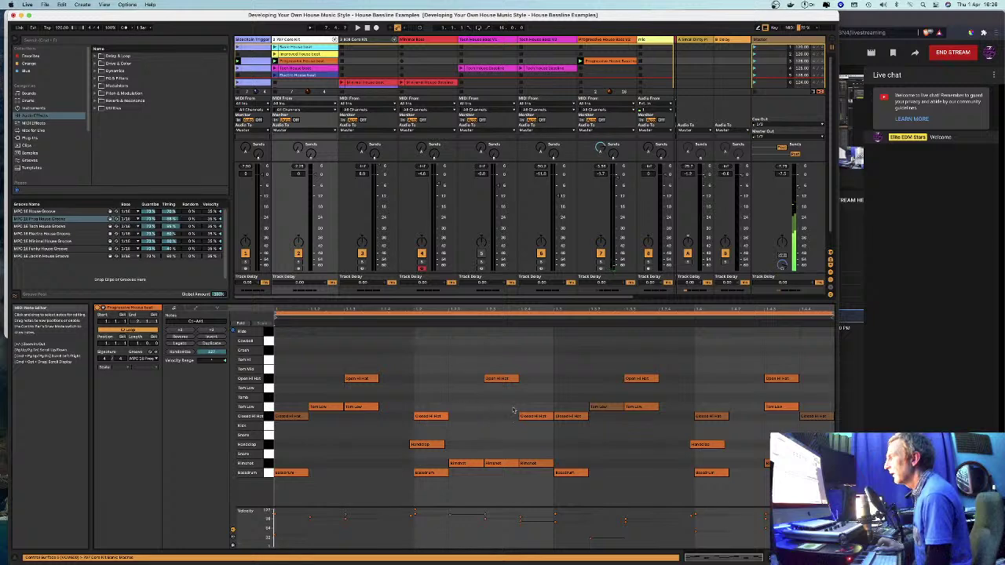
{"action": "key", "text": "super+alt+l"}
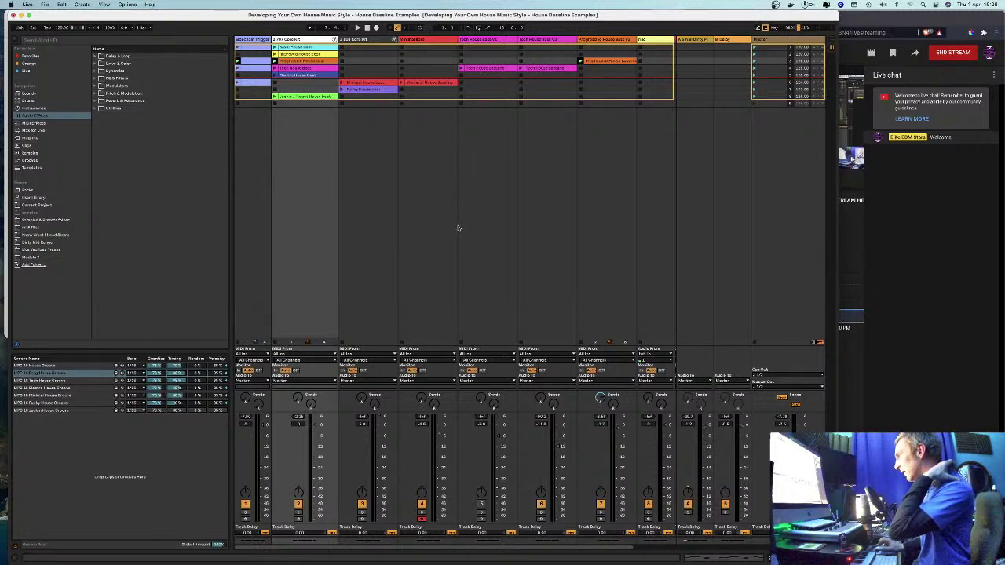
Step: Select the Progressive House Bass V2 track and play the bassline together with the drums
{"action": "left_click", "coordinate": [597, 40]}
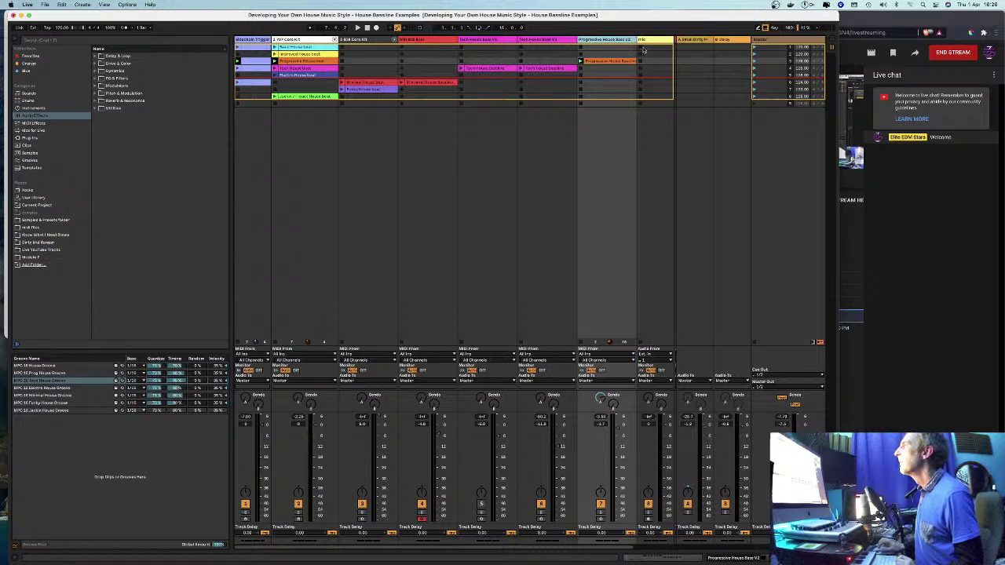
{"action": "key", "text": "ctrl+t"}
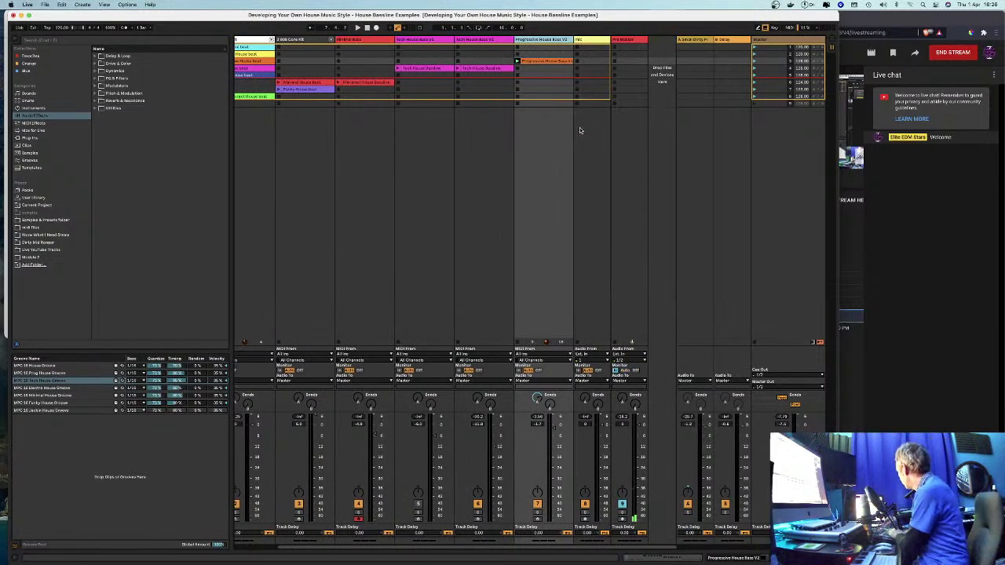
{"action": "key", "text": "space"}
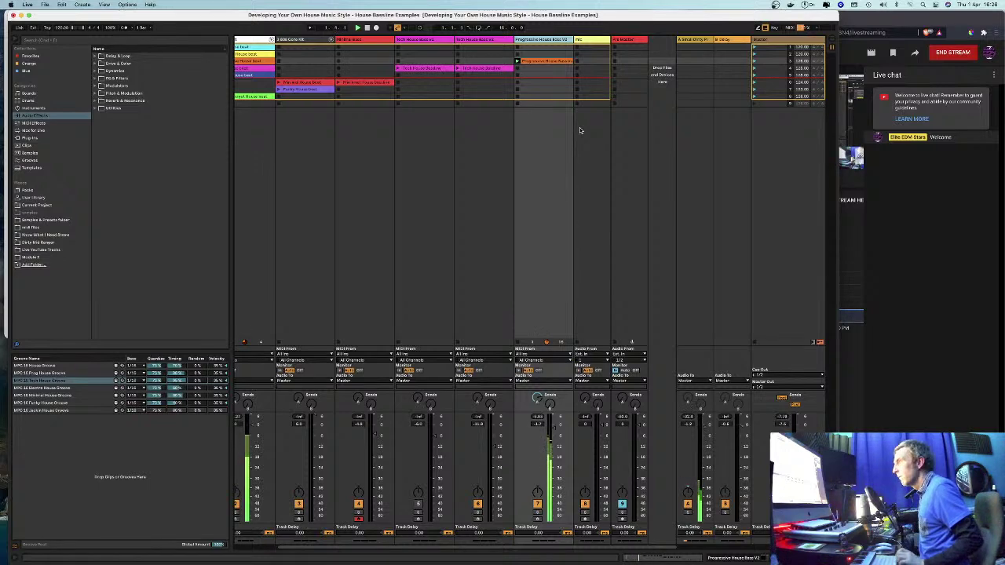
{"action": "scroll", "coordinate": [580, 130], "scroll_direction": "left", "scroll_amount": 3}
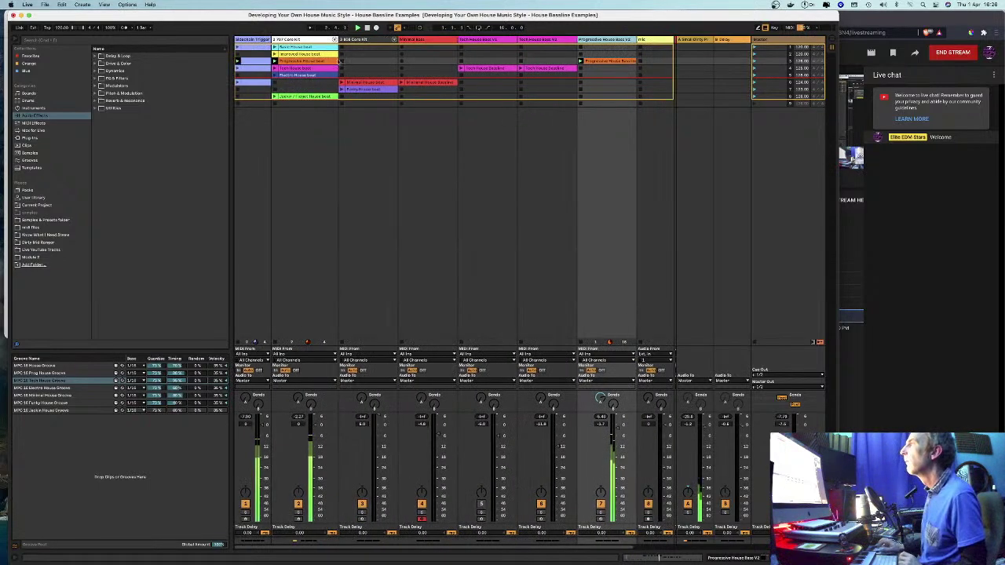
Step: Try deleting all the Tom Low notes from the Progressive House beat clip, and undo the deletion
{"action": "double_click", "coordinate": [336, 61]}
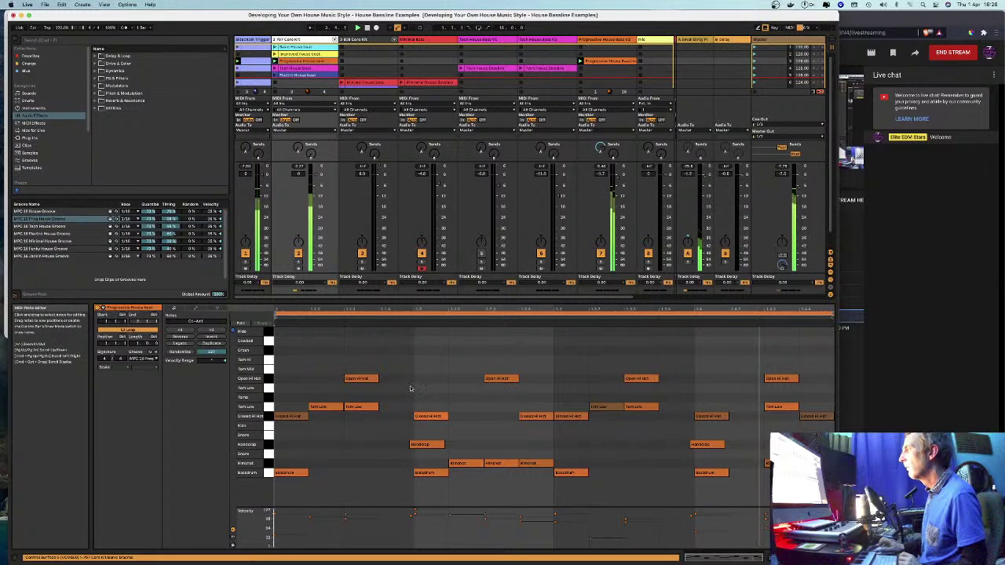
{"action": "left_click_drag", "start_coordinate": [300, 403], "coordinate": [816, 412]}
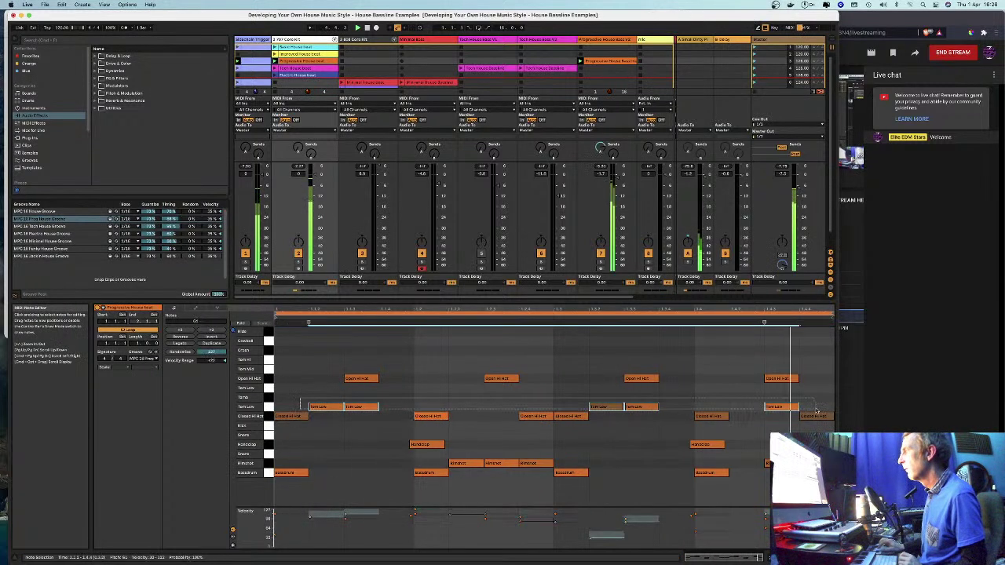
{"action": "key", "text": "Delete"}
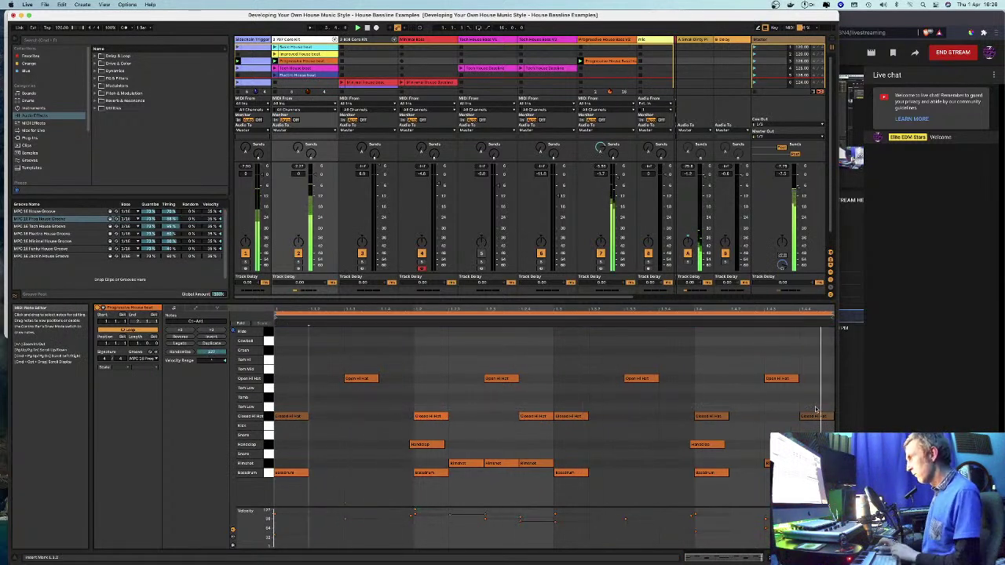
{"action": "key", "text": "super+z"}
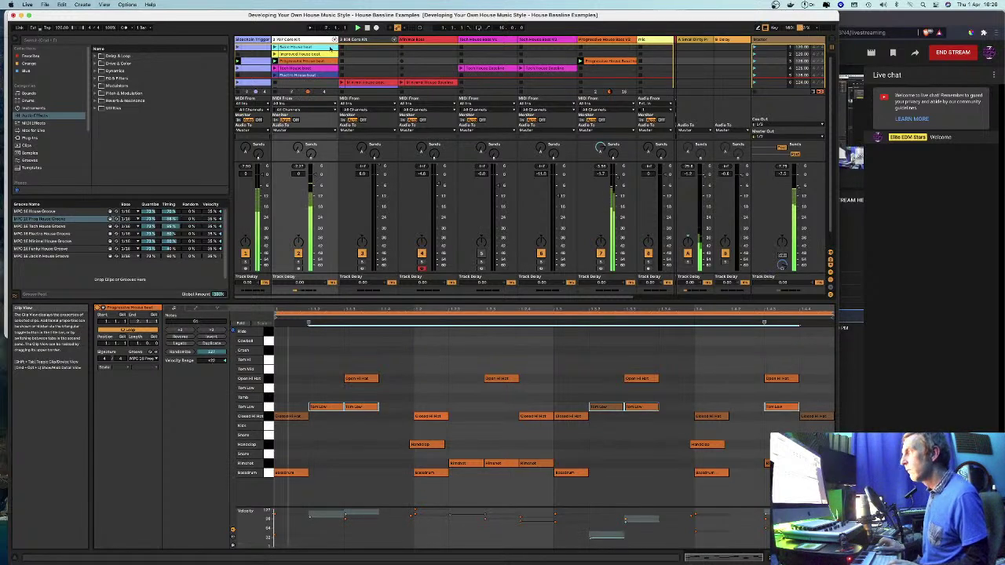
Step: Deactivate the drum track on channel 2, enlarge the session area and search the Samples & Presets folder for "progressive"
{"action": "left_click", "coordinate": [298, 253]}
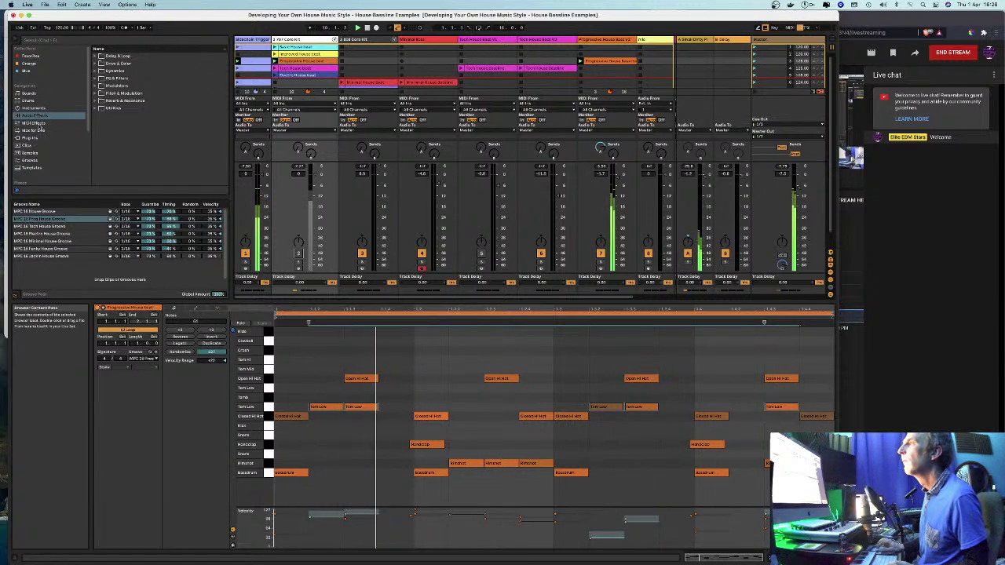
{"action": "left_click", "coordinate": [37, 153]}
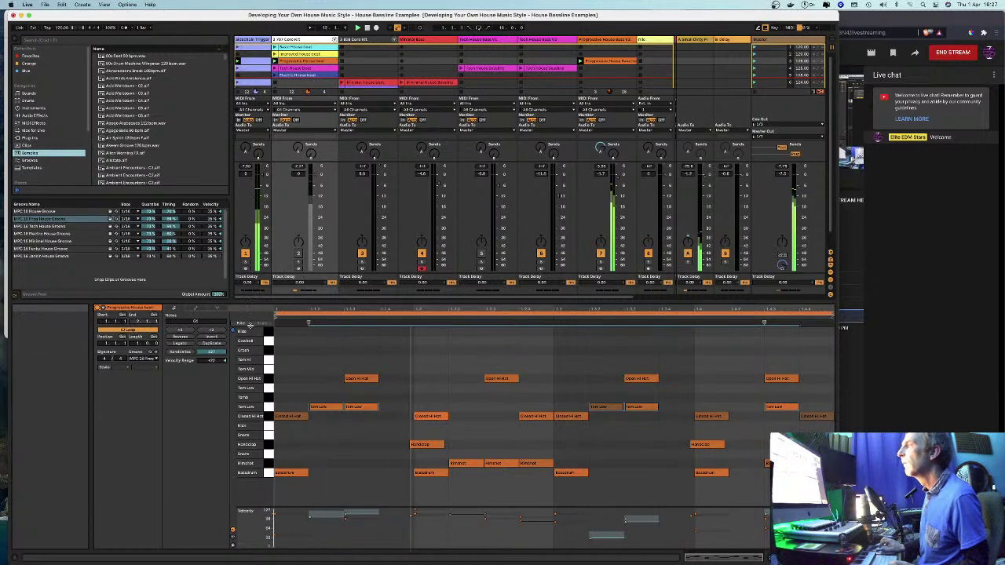
{"action": "left_click_drag", "start_coordinate": [250, 324], "coordinate": [249, 387]}
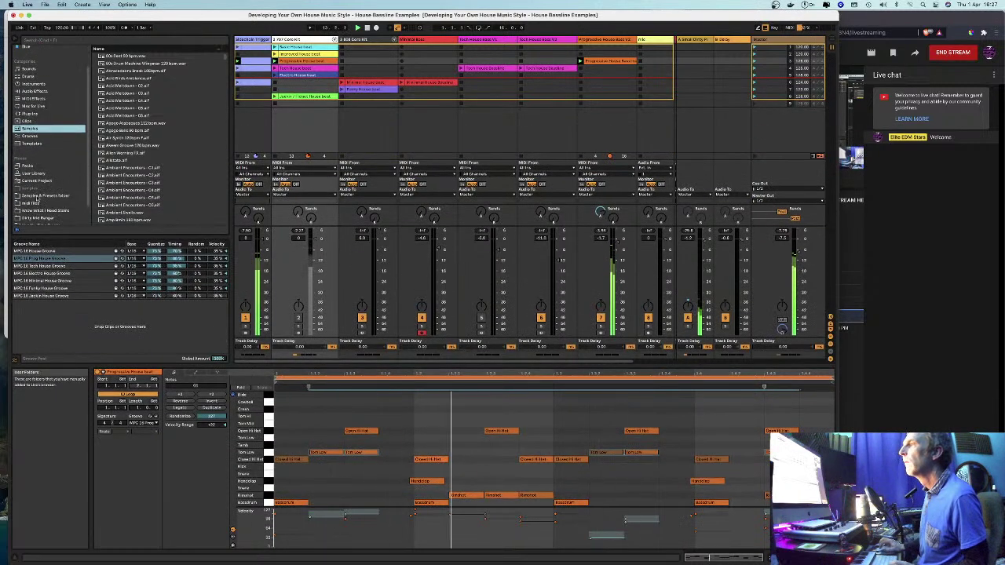
{"action": "left_click", "coordinate": [37, 196]}
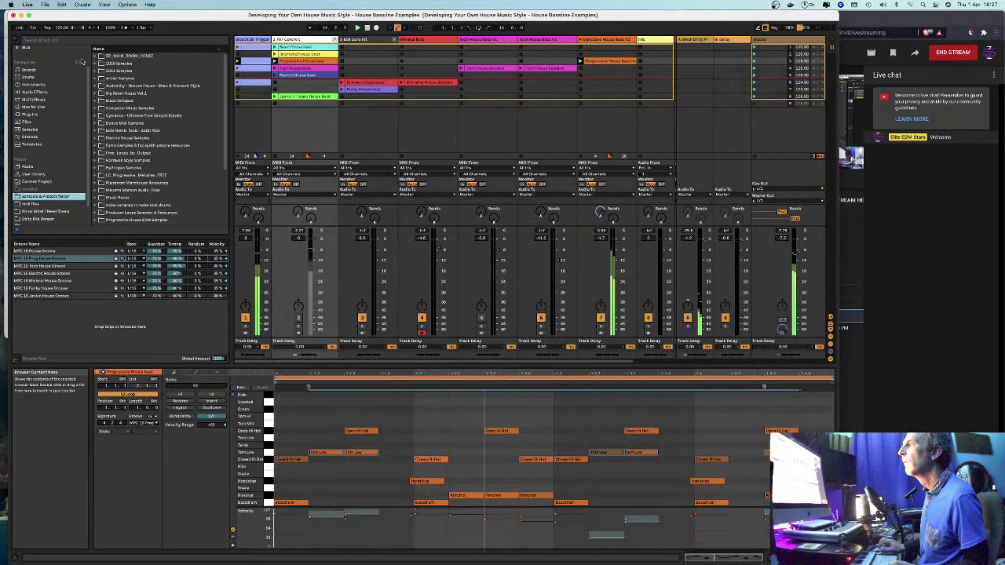
{"action": "left_click", "coordinate": [66, 40]}
{"action": "type", "text": "prog"}
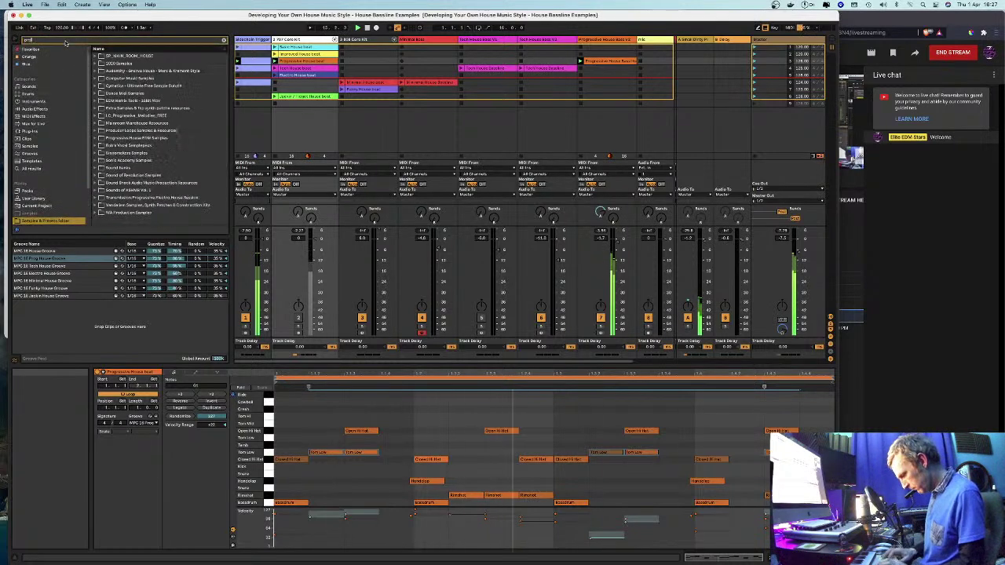
{"action": "type", "text": "ressive"}
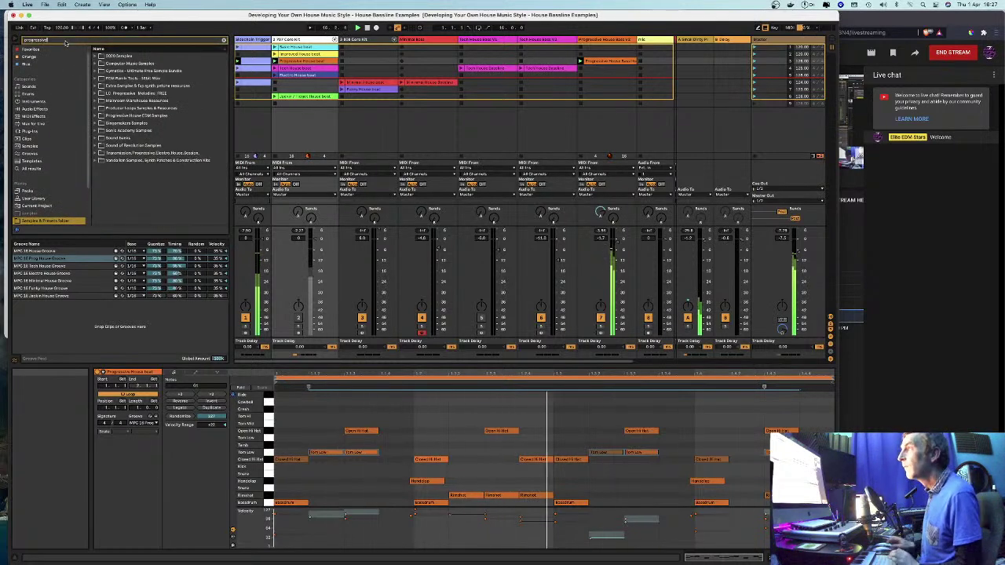
Step: Expand the Progressive Melodies FREE folder and audition its samples, including the lead, clap, kick, noise build, ride and side pad
{"action": "left_click", "coordinate": [102, 93]}
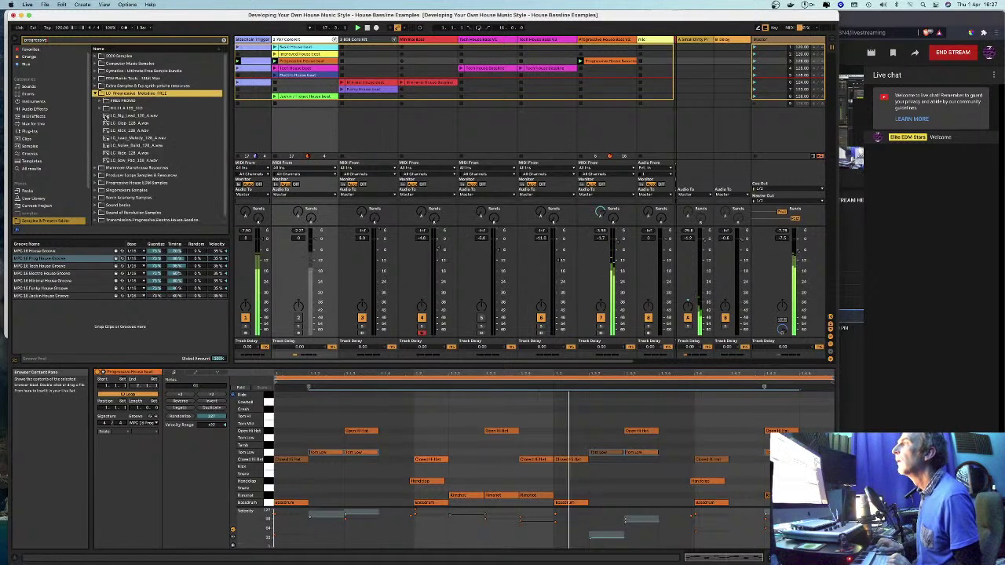
{"action": "left_click", "coordinate": [105, 115]}
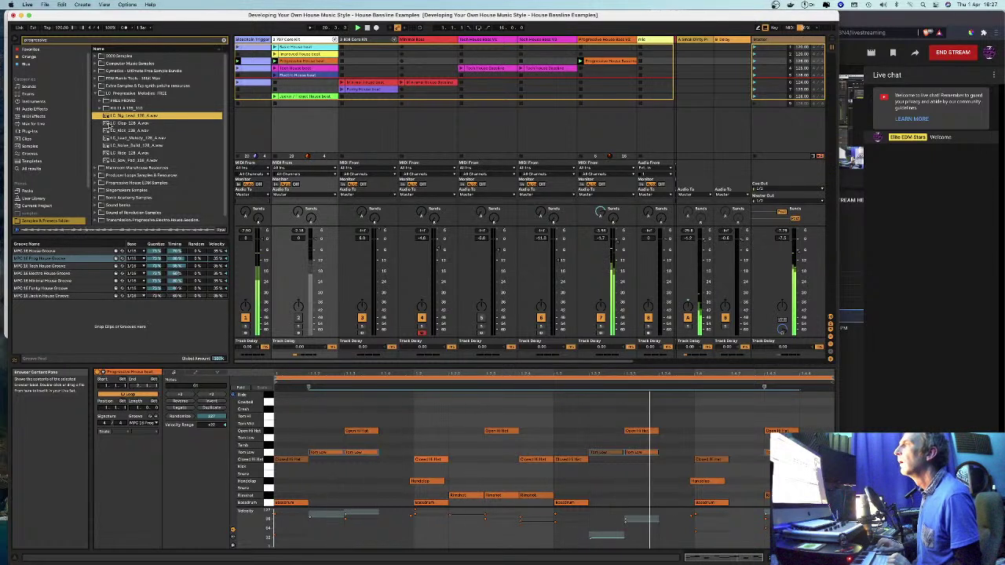
{"action": "left_click", "coordinate": [106, 124]}
{"action": "left_click", "coordinate": [107, 131]}
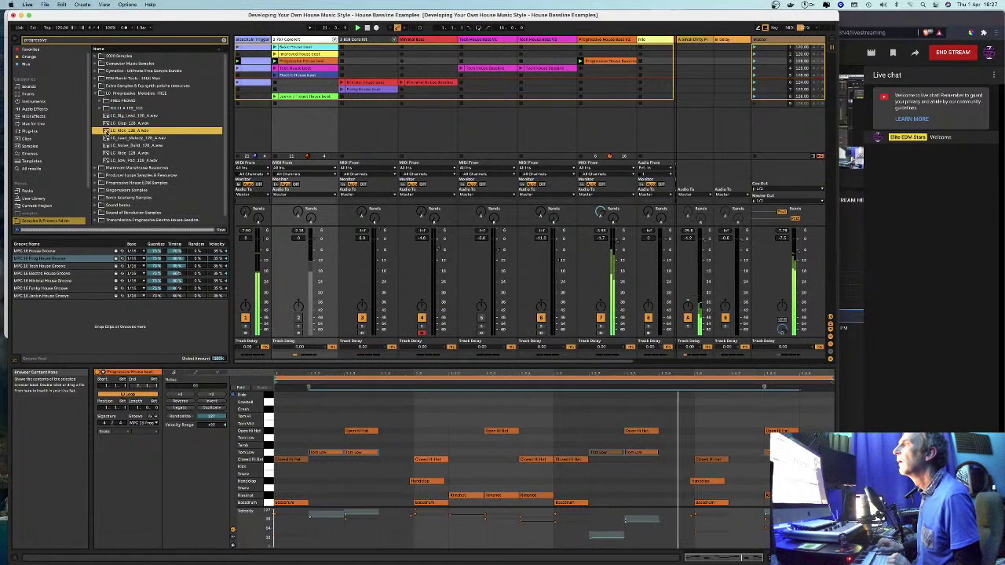
{"action": "left_click", "coordinate": [108, 139]}
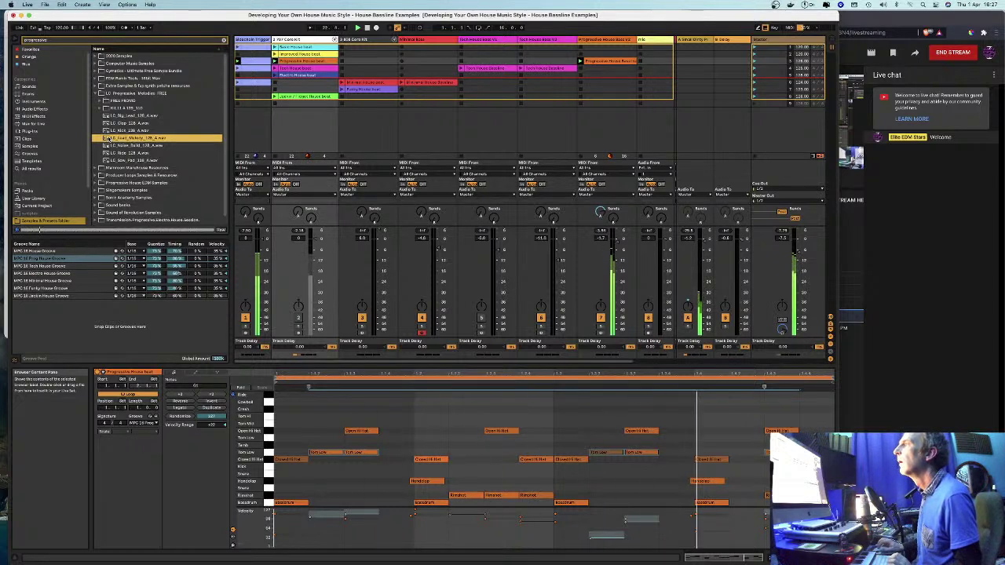
{"action": "left_click", "coordinate": [113, 146]}
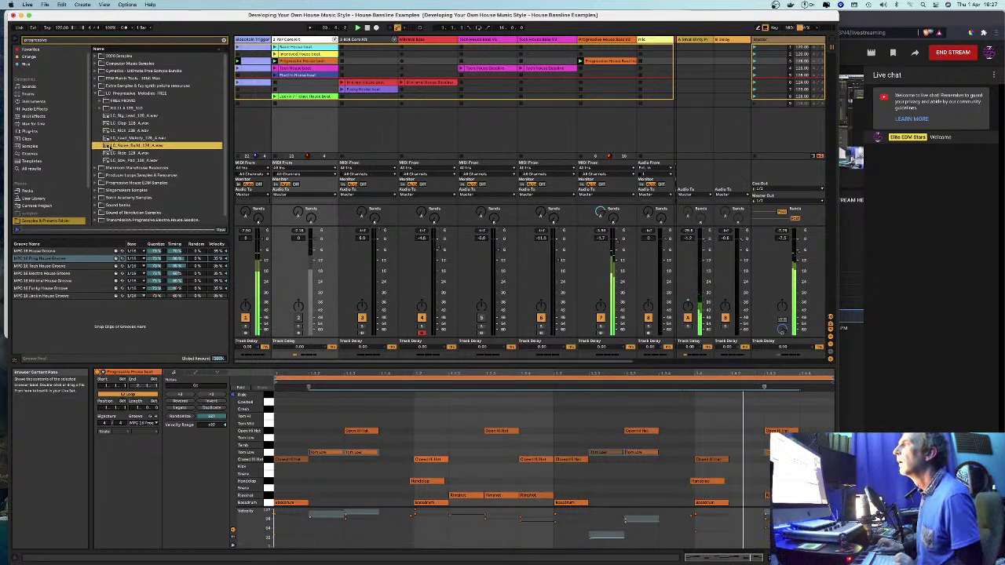
{"action": "left_click", "coordinate": [107, 153]}
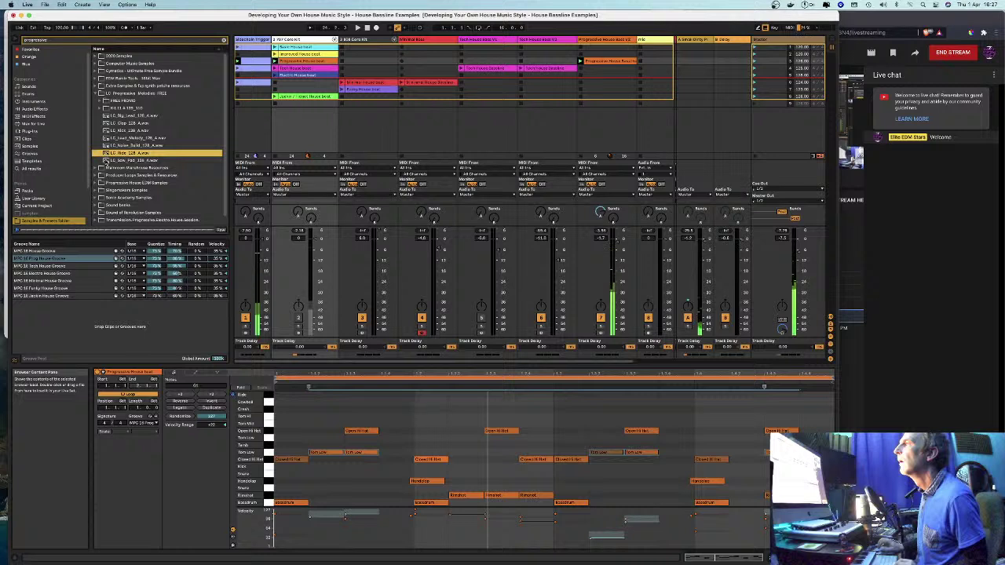
{"action": "left_click", "coordinate": [106, 161]}
{"action": "left_click", "coordinate": [105, 154]}
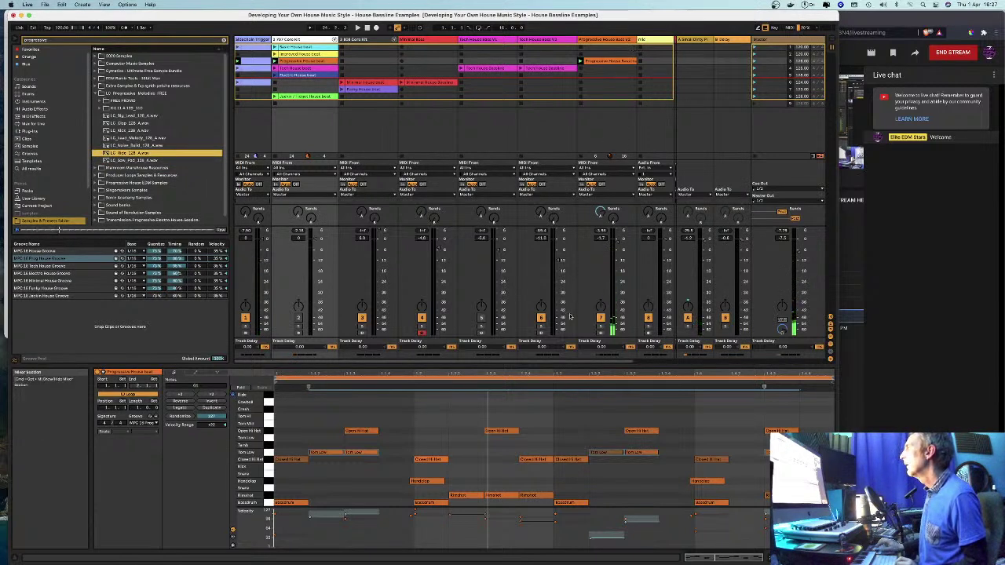
Step: Narrow several session tracks, resume playback and place the Ride 128 sample in the first slot of a new audio track
{"action": "left_click_drag", "start_coordinate": [339, 39], "coordinate": [311, 38]}
{"action": "left_click_drag", "start_coordinate": [426, 38], "coordinate": [389, 38]}
{"action": "left_click_drag", "start_coordinate": [580, 36], "coordinate": [550, 38]}
{"action": "key", "text": "space"}
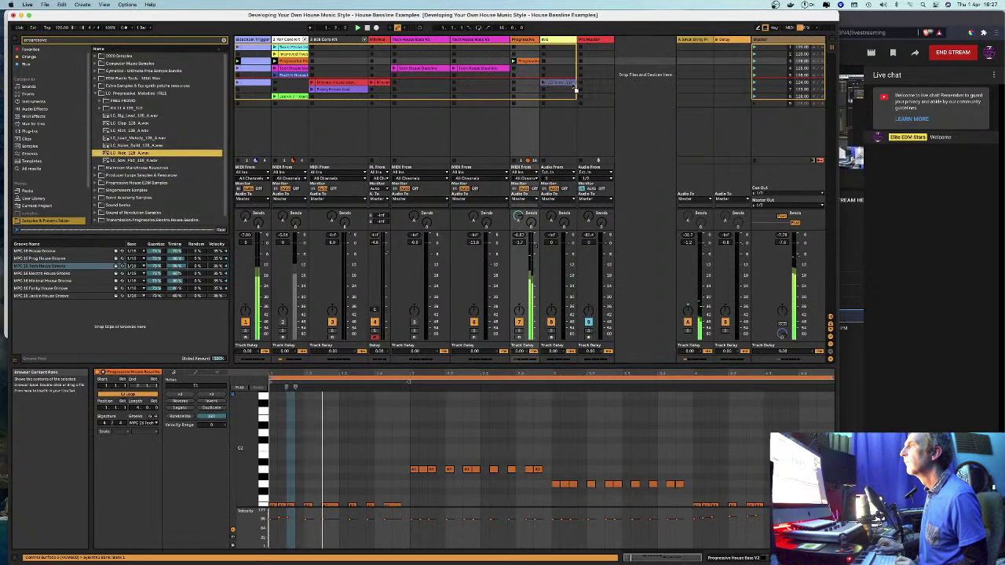
{"action": "left_click_drag", "start_coordinate": [615, 47], "coordinate": [620, 47]}
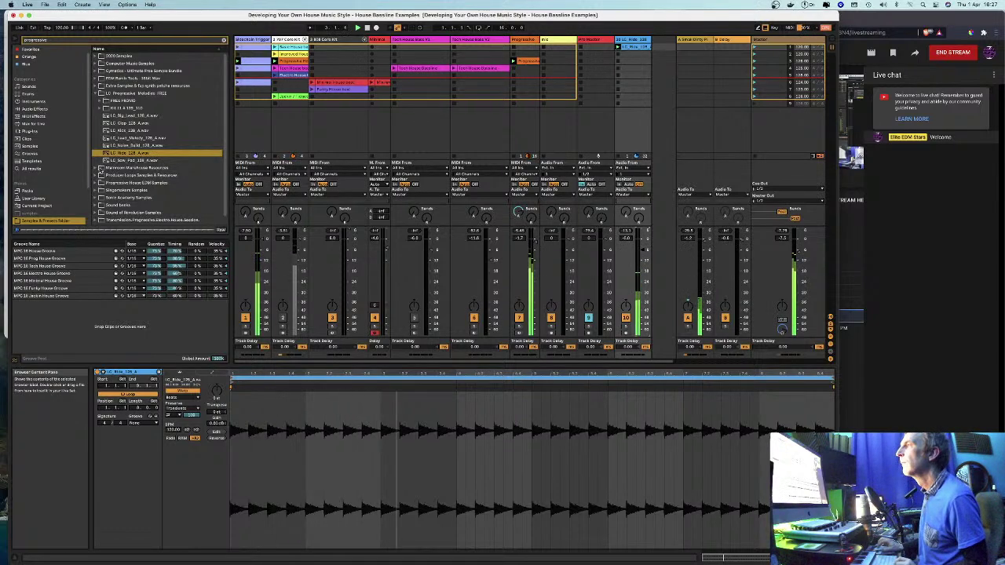
Step: Browse the Mainroom Warehouse Resources folder down to the Progressive Electro Anthems kits, and select the Progressive House bassline clip
{"action": "left_click", "coordinate": [94, 169]}
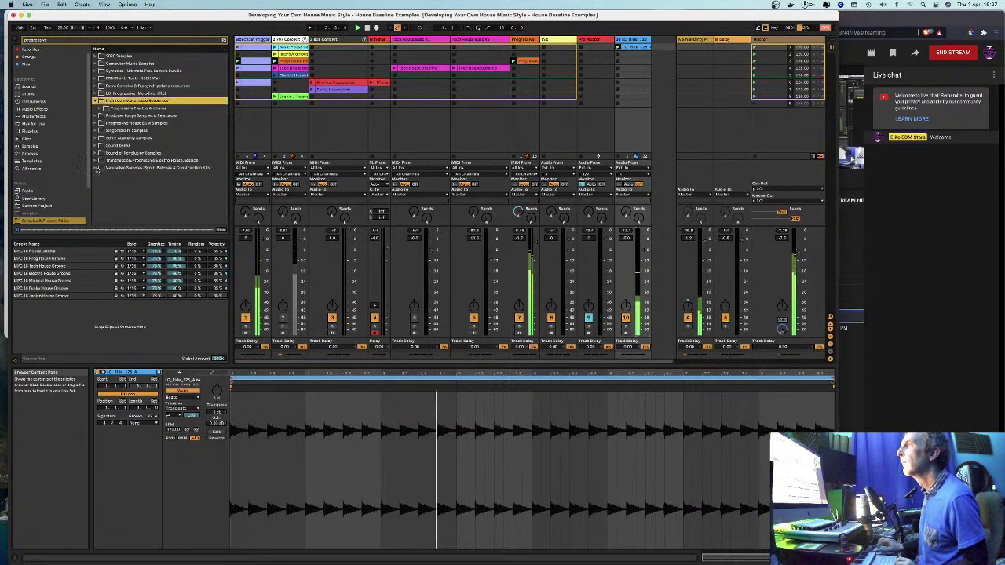
{"action": "left_click", "coordinate": [104, 108]}
{"action": "left_click", "coordinate": [111, 130]}
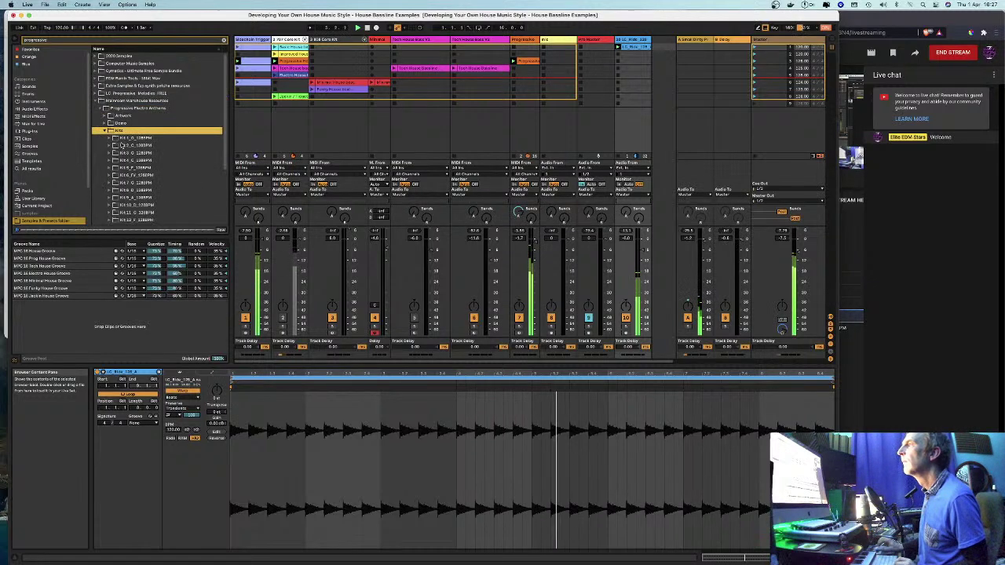
{"action": "scroll", "coordinate": [130, 174], "scroll_direction": "down", "scroll_amount": 2}
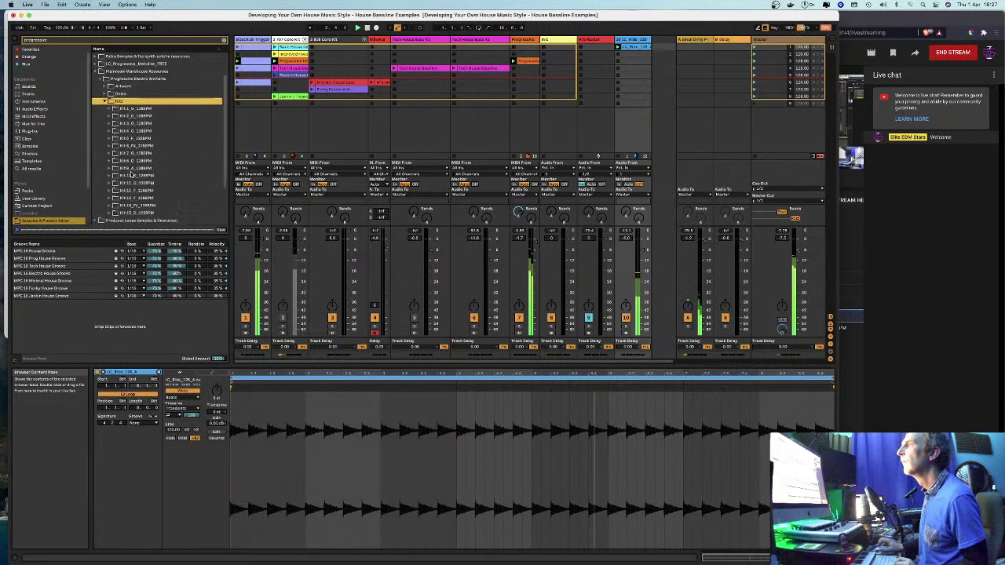
{"action": "left_click", "coordinate": [528, 63]}
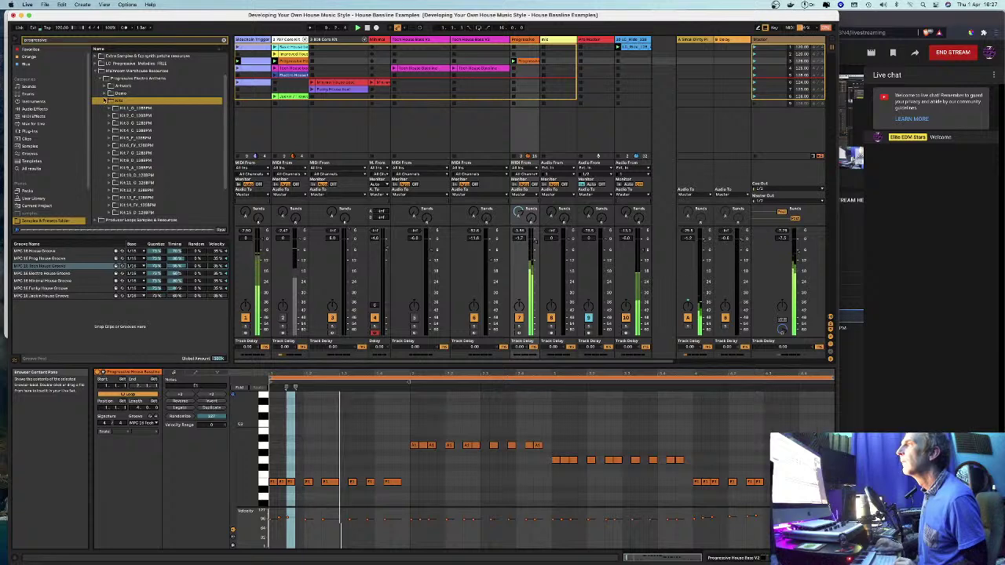
Step: Browse the Producer Loops Samples & Resources folder down to its Shockwave demo, preview it and collapse the folder
{"action": "left_click", "coordinate": [105, 101]}
{"action": "left_click", "coordinate": [101, 101]}
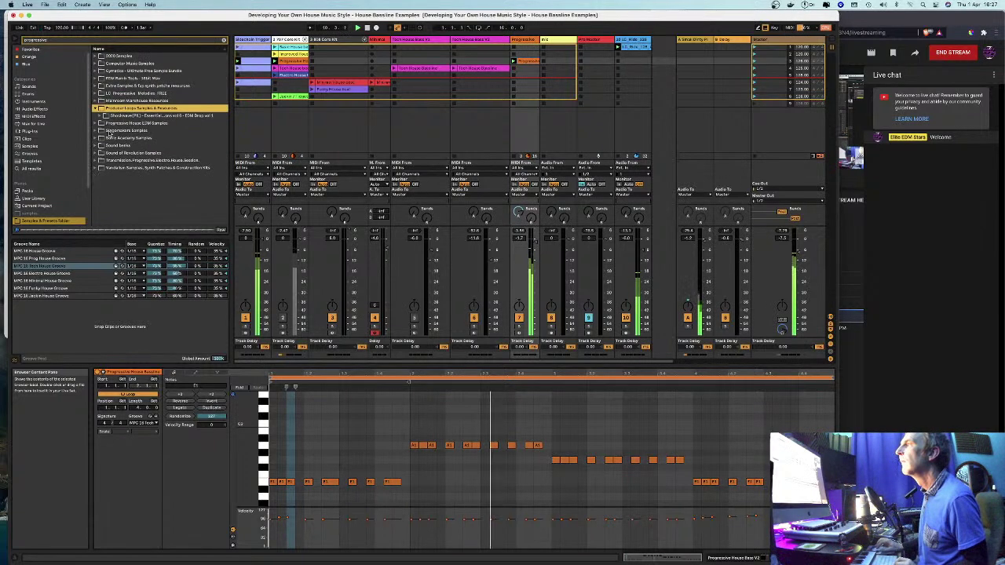
{"action": "left_click", "coordinate": [106, 116]}
{"action": "left_click", "coordinate": [107, 123]}
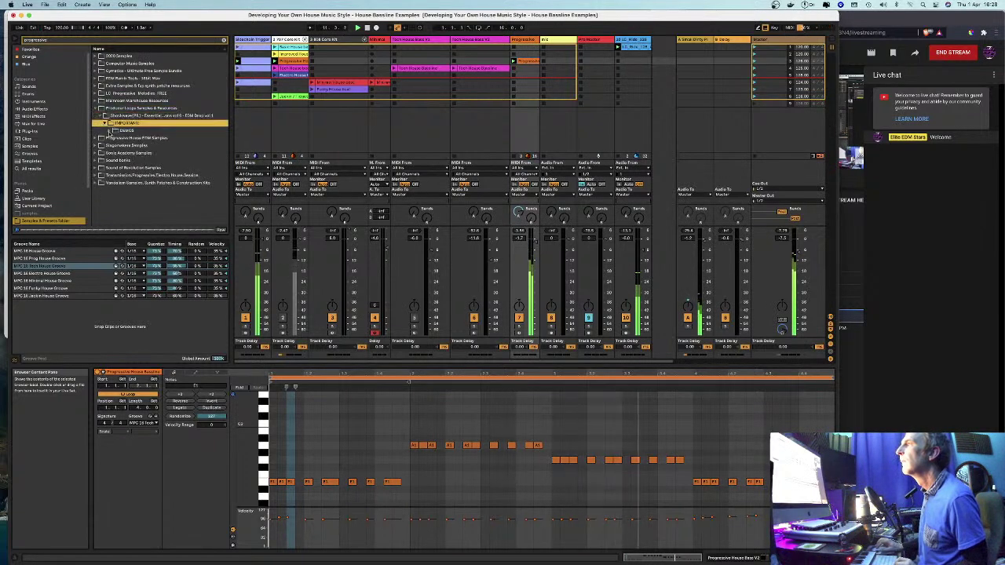
{"action": "left_click", "coordinate": [111, 130]}
{"action": "left_click", "coordinate": [119, 138]}
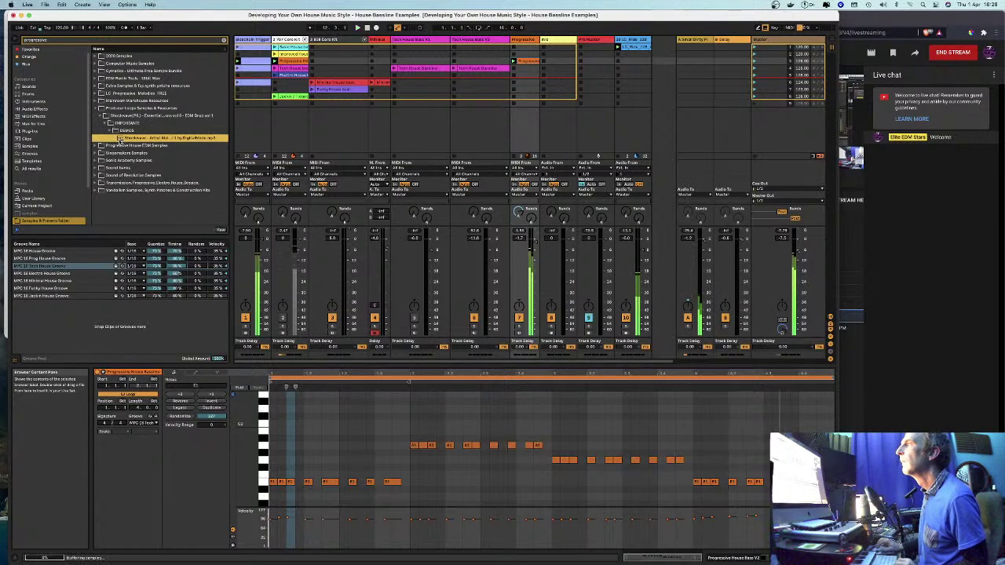
{"action": "left_click", "coordinate": [97, 145]}
{"action": "left_click", "coordinate": [101, 108]}
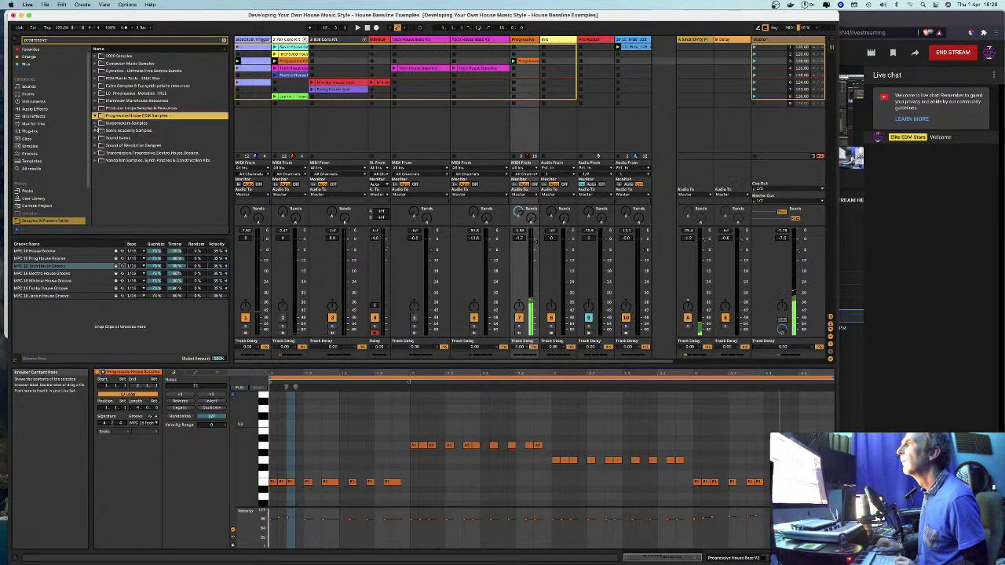
Step: Open the Singomakers deep house progressive pack's 120 BPM drum loops folder and audition several of its loops
{"action": "left_click", "coordinate": [96, 123]}
{"action": "left_click", "coordinate": [101, 131]}
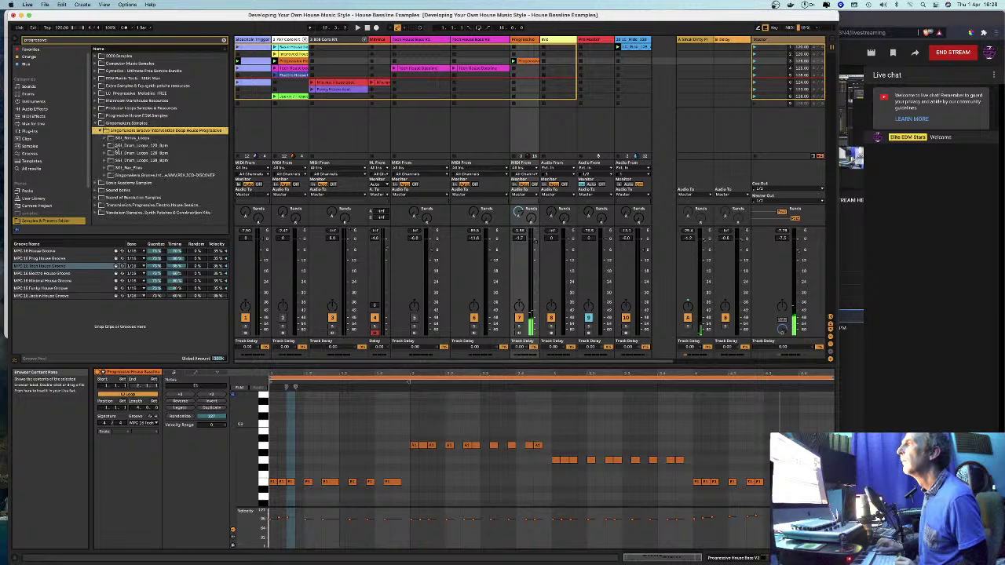
{"action": "left_click", "coordinate": [106, 147]}
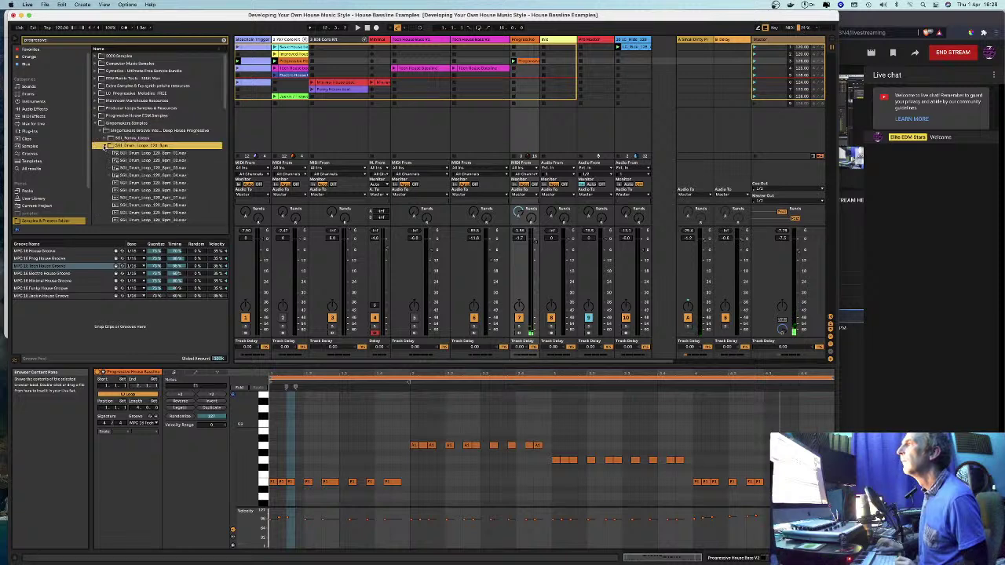
{"action": "left_click", "coordinate": [113, 153]}
{"action": "left_click", "coordinate": [116, 160]}
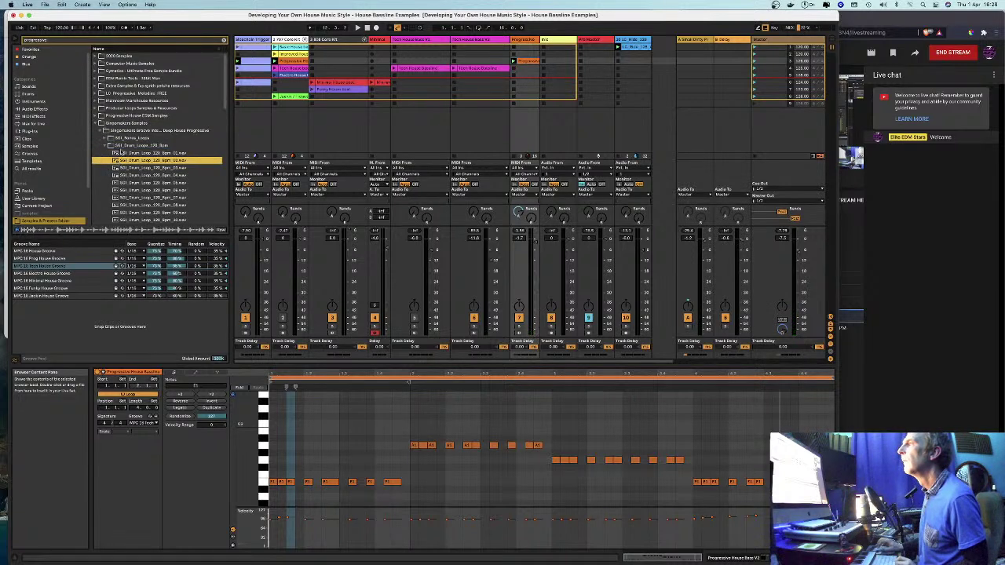
{"action": "scroll", "coordinate": [123, 166], "scroll_direction": "down", "scroll_amount": 5}
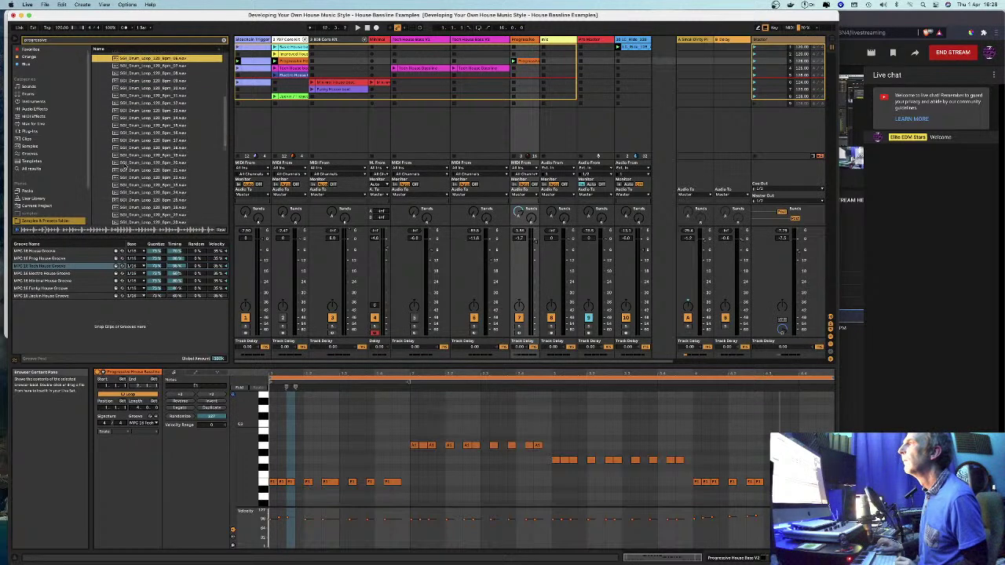
{"action": "scroll", "coordinate": [125, 172], "scroll_direction": "down", "scroll_amount": 3}
{"action": "left_click", "coordinate": [141, 195]}
{"action": "scroll", "coordinate": [142, 198], "scroll_direction": "down", "scroll_amount": 4}
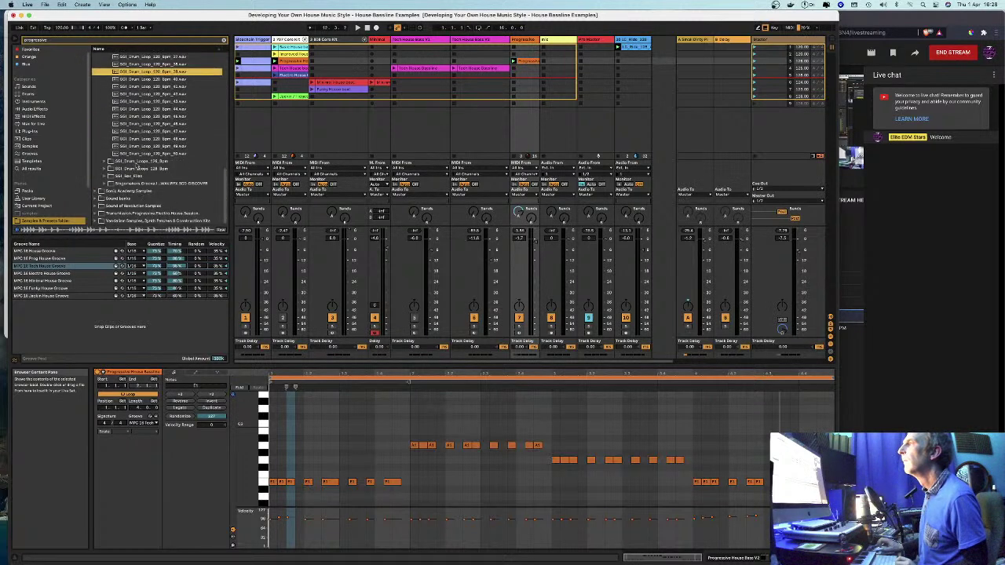
Step: Resume playback and audition 120 BPM drum loops 50 and 49 alongside the bassline
{"action": "key", "text": "space"}
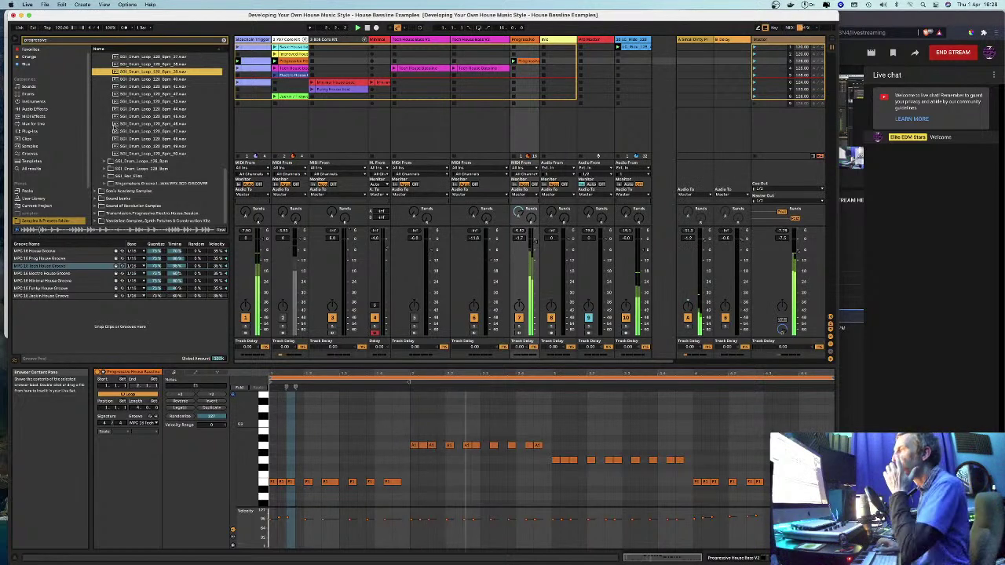
{"action": "left_click", "coordinate": [156, 152]}
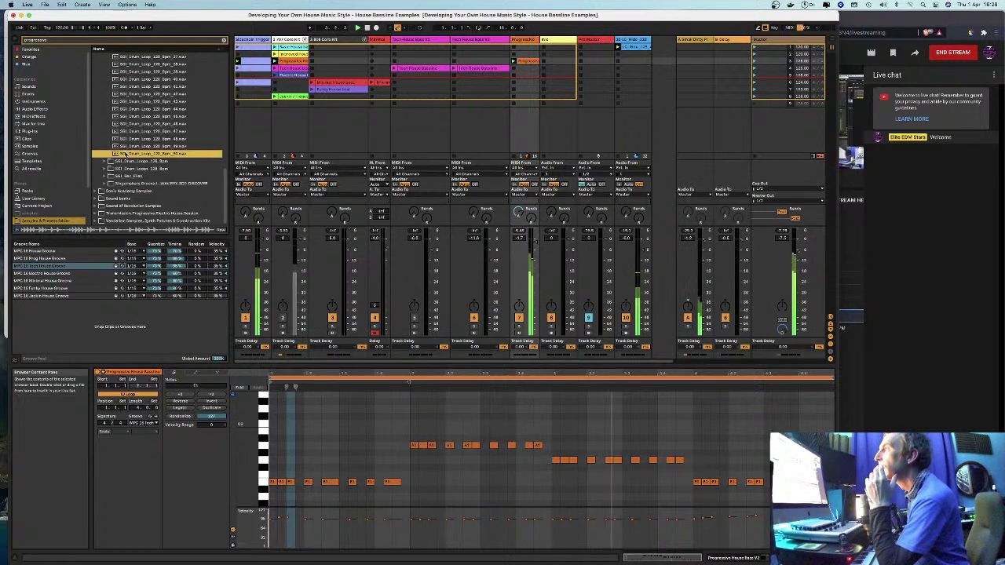
{"action": "key", "text": "Up"}
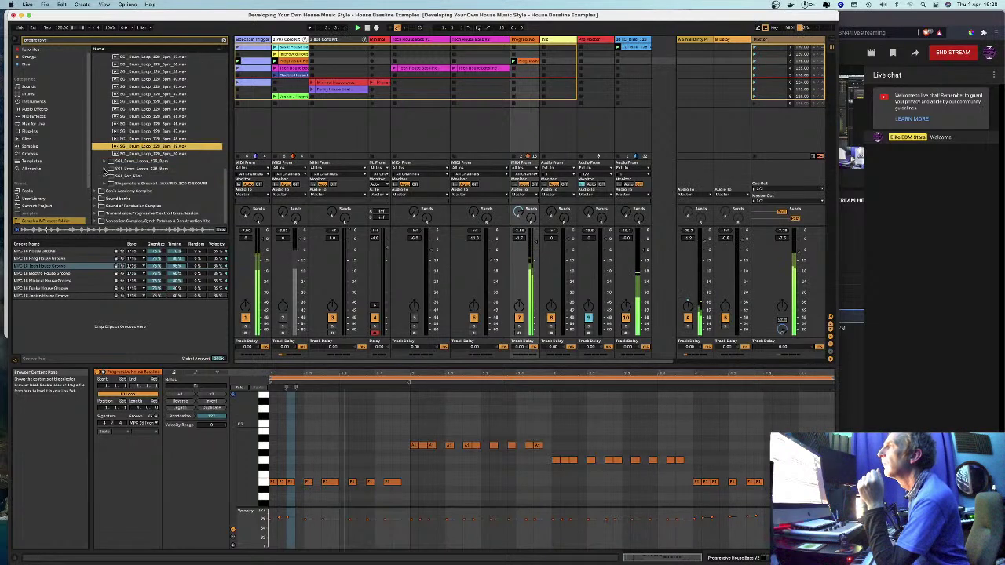
Step: Open the Singomakers deep house progressive pack's last drum loops folder and audition loops from its start and end, including 50 and 49
{"action": "left_click", "coordinate": [116, 168]}
{"action": "left_click", "coordinate": [115, 168]}
{"action": "scroll", "coordinate": [133, 149], "scroll_direction": "down", "scroll_amount": 3}
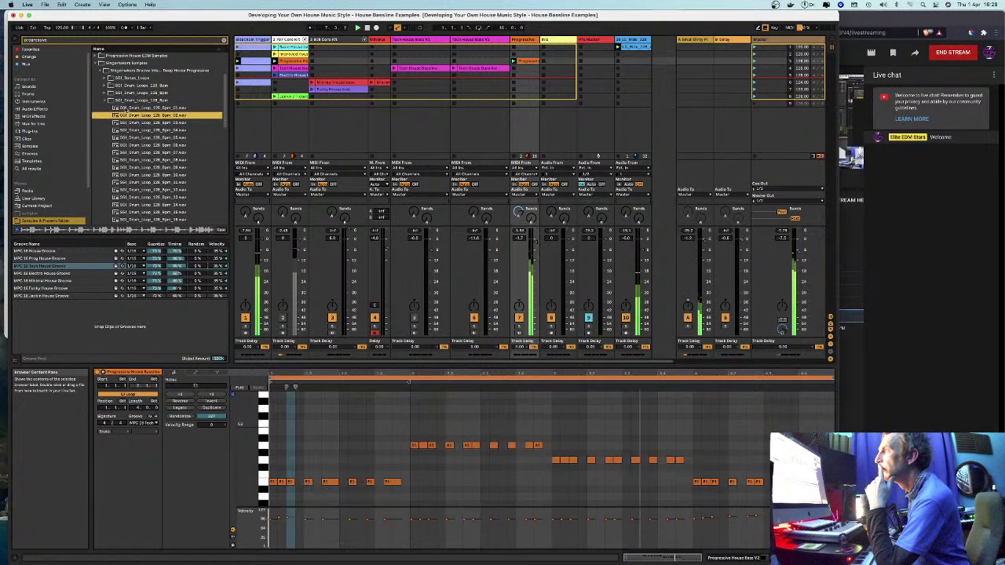
{"action": "left_click", "coordinate": [123, 109]}
{"action": "scroll", "coordinate": [162, 191], "scroll_direction": "down", "scroll_amount": 10}
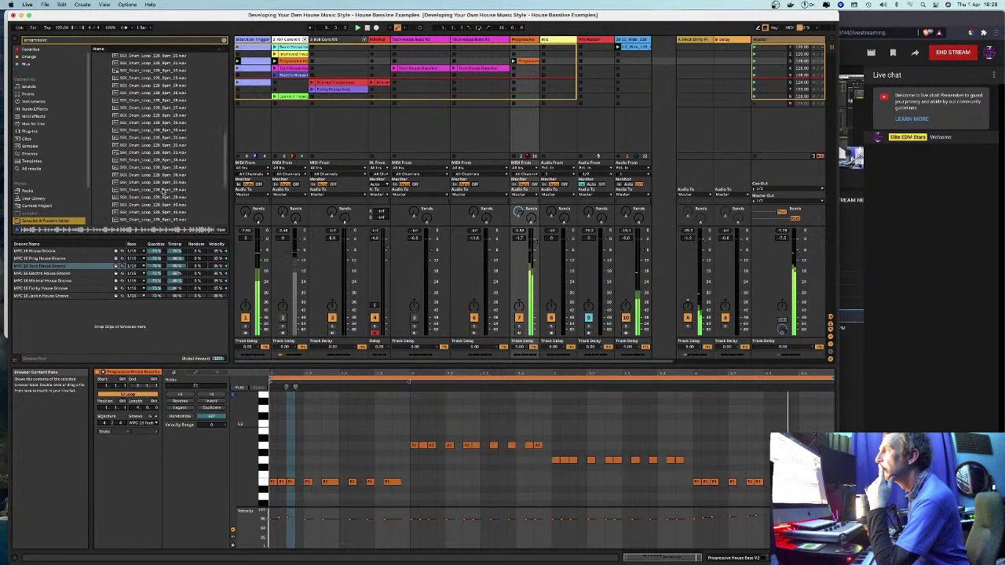
{"action": "left_click", "coordinate": [145, 168]}
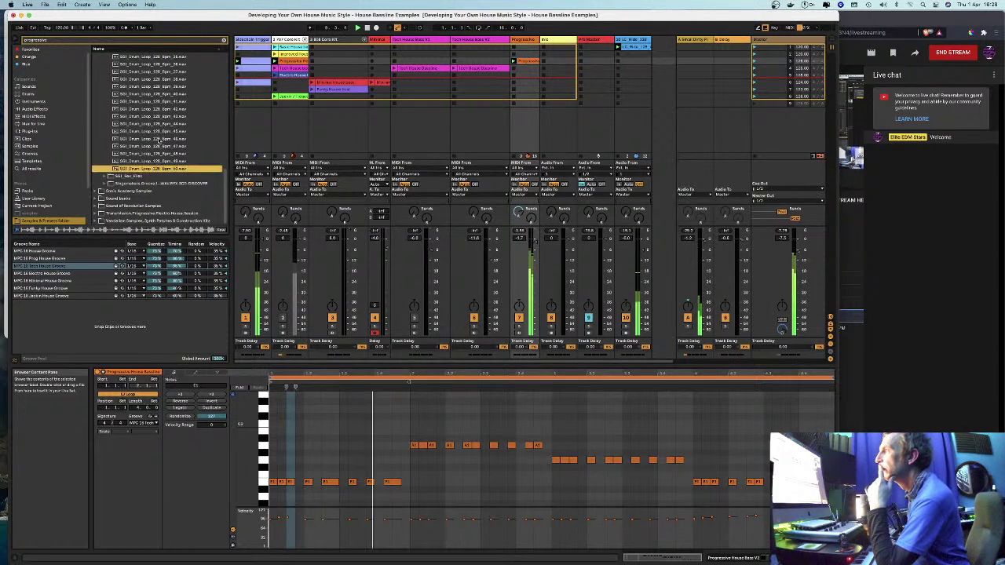
{"action": "left_click", "coordinate": [150, 162]}
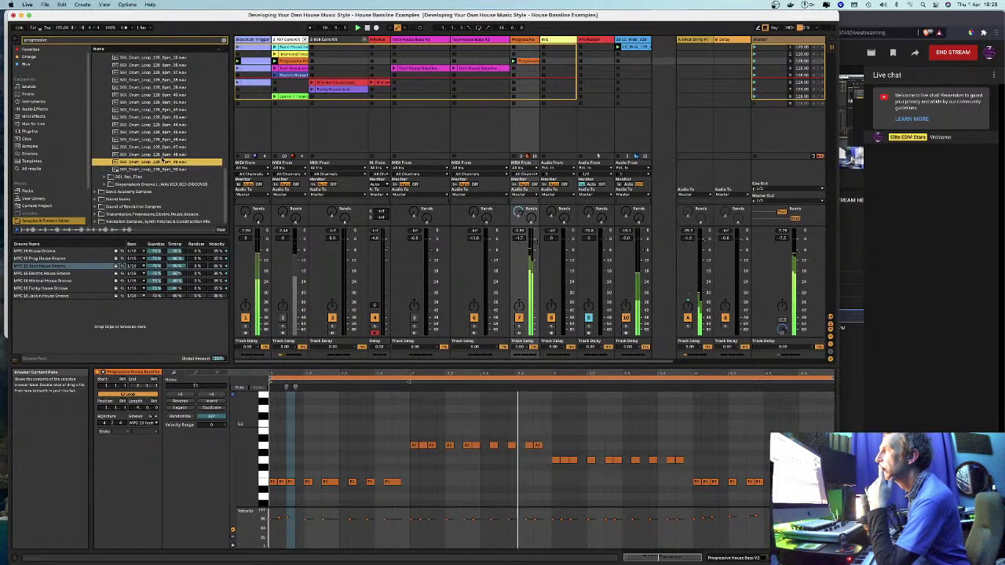
Step: Audition a few more of the folder's forties drum loops against the bassline and collapse the drum loops folder
{"action": "scroll", "coordinate": [149, 165], "scroll_direction": "up", "scroll_amount": 3}
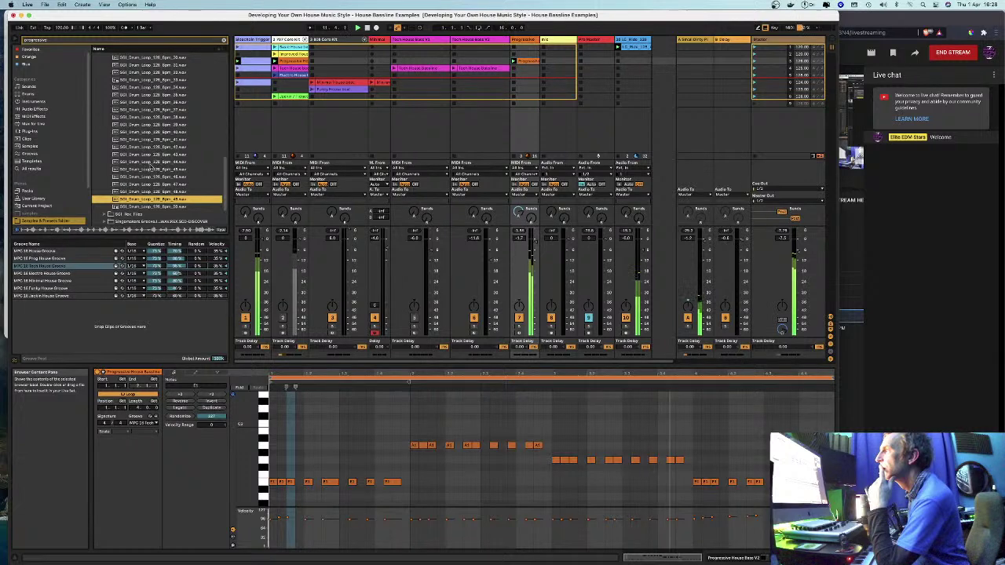
{"action": "left_click", "coordinate": [145, 177]}
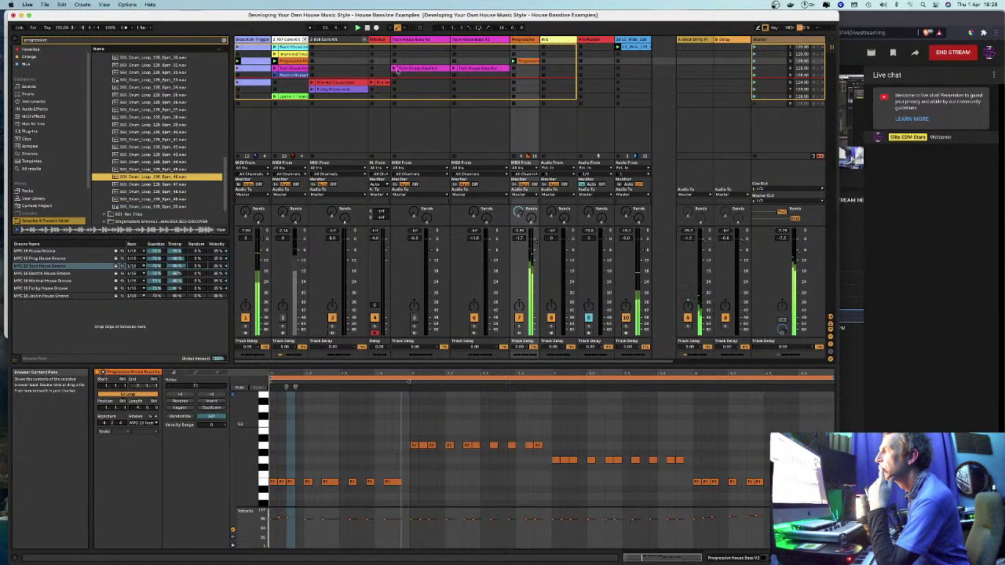
{"action": "left_click", "coordinate": [157, 162]}
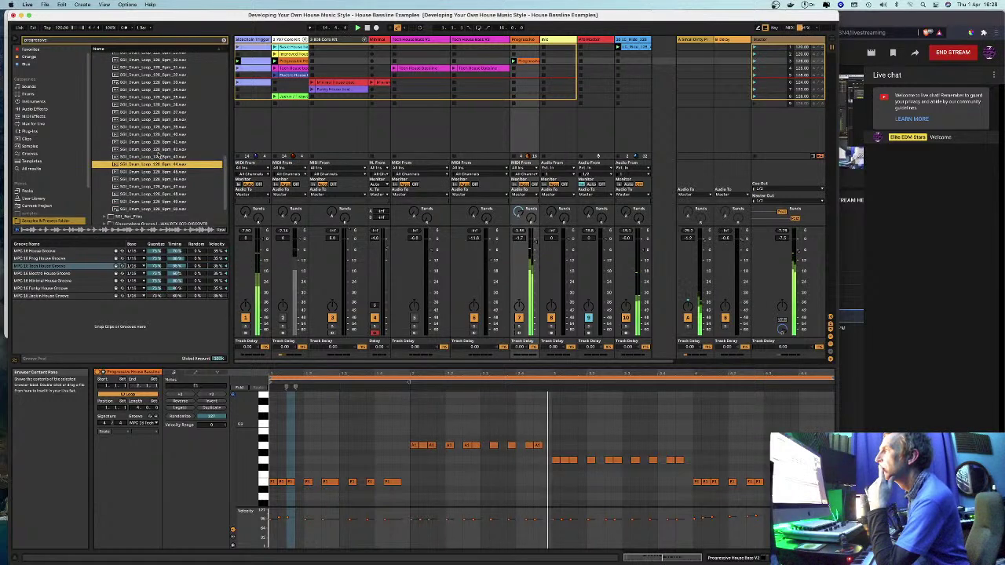
{"action": "left_click", "coordinate": [150, 157]}
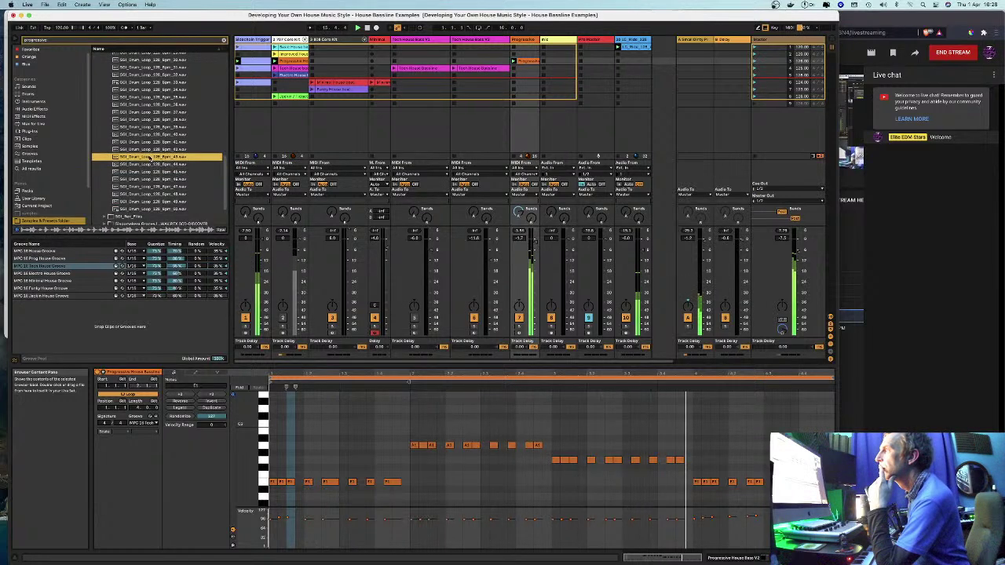
{"action": "scroll", "coordinate": [157, 157], "scroll_direction": "up", "scroll_amount": 5}
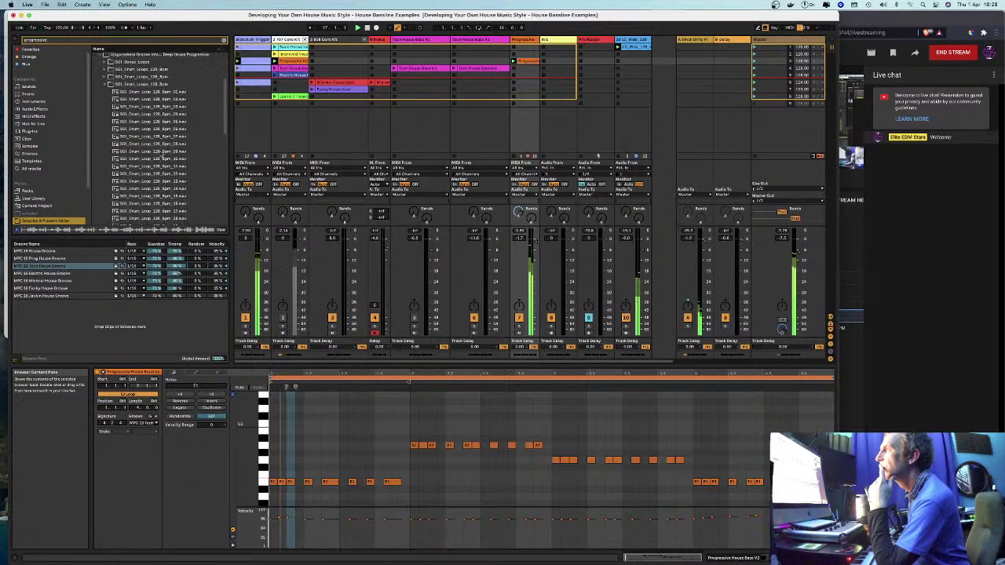
{"action": "scroll", "coordinate": [161, 157], "scroll_direction": "up", "scroll_amount": 3}
{"action": "left_click", "coordinate": [110, 161]}
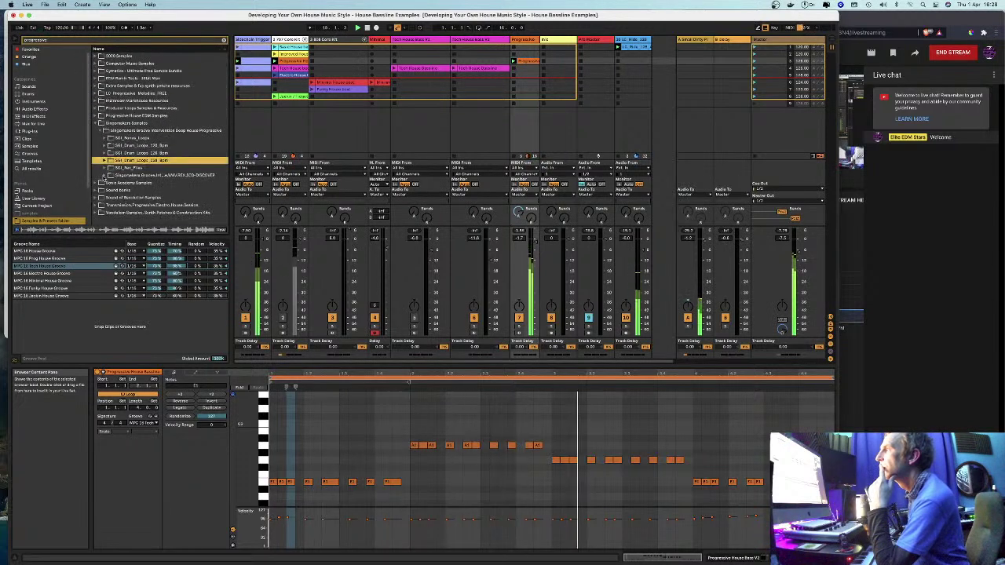
Step: Look inside the Sonic Academy Samples and sound banks folders for progressive material
{"action": "left_click", "coordinate": [104, 180]}
{"action": "key", "text": "Right"}
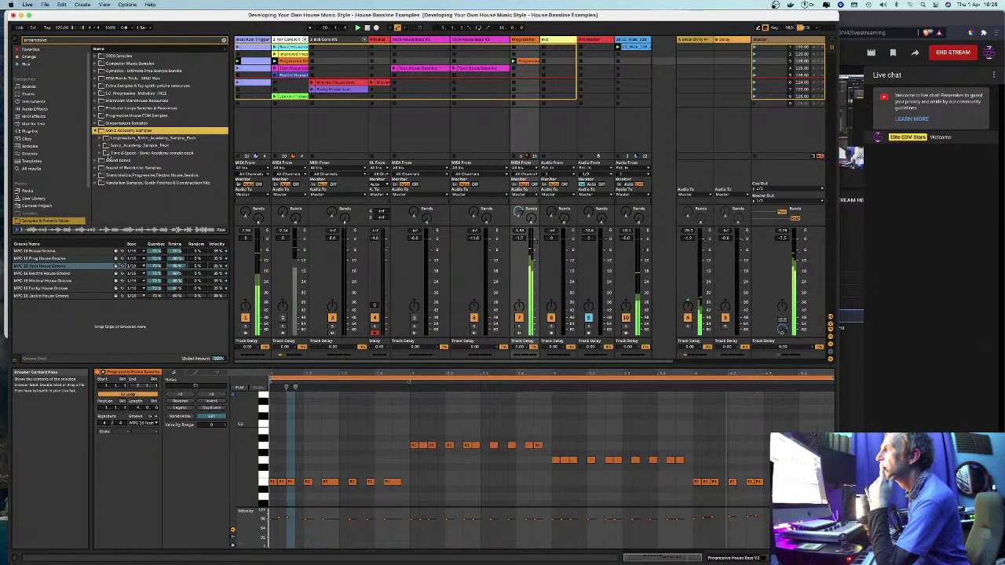
{"action": "key", "text": "Left"}
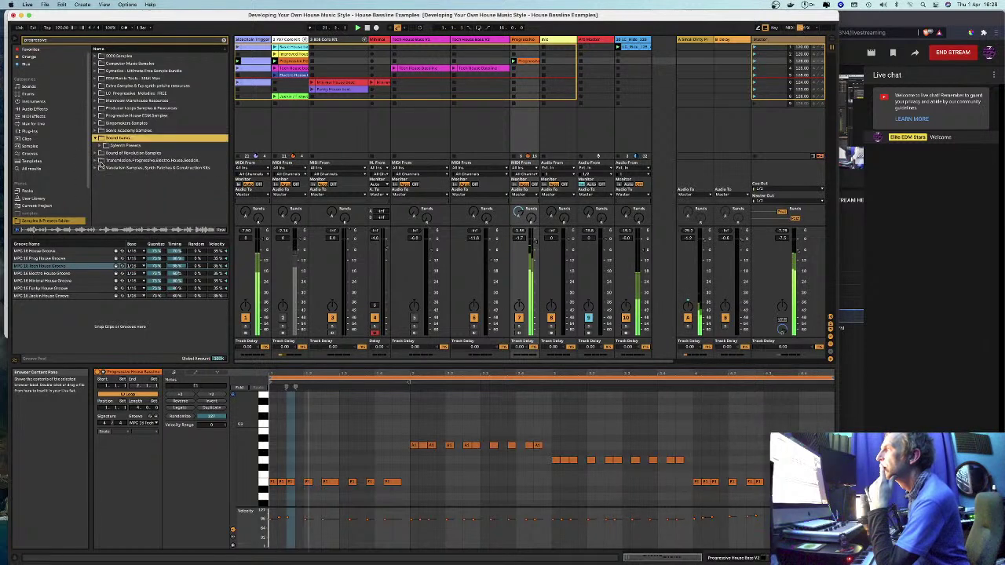
Step: Open the Tribal Progressive Revolution Vol.1 pack under Sound of Revolution Samples and audition its samples down to the first kit loops
{"action": "key", "text": "Down"}
{"action": "key", "text": "Down"}
{"action": "key", "text": "Right"}
{"action": "key", "text": "Down"}
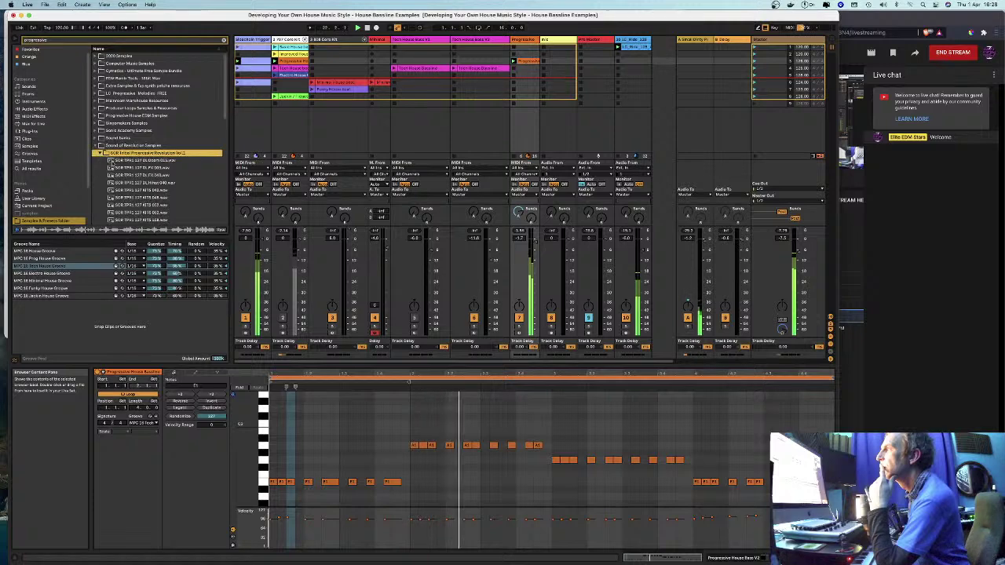
{"action": "key", "text": "Right"}
{"action": "key", "text": "Down"}
{"action": "scroll", "coordinate": [135, 157], "scroll_direction": "down", "scroll_amount": 2}
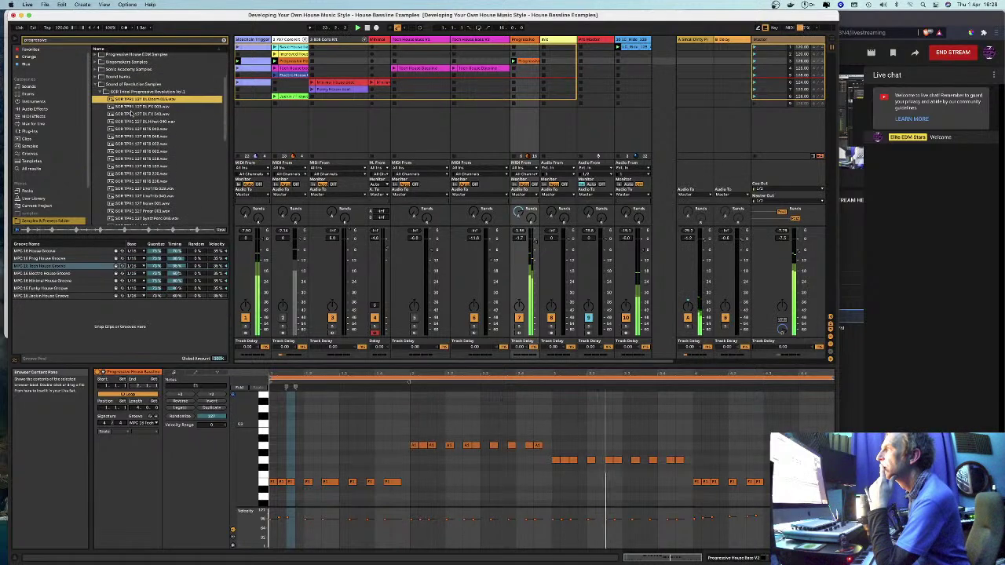
{"action": "key", "text": "Down"}
{"action": "key", "text": "Down"}
{"action": "key", "text": "Down"}
{"action": "key", "text": "Down"}
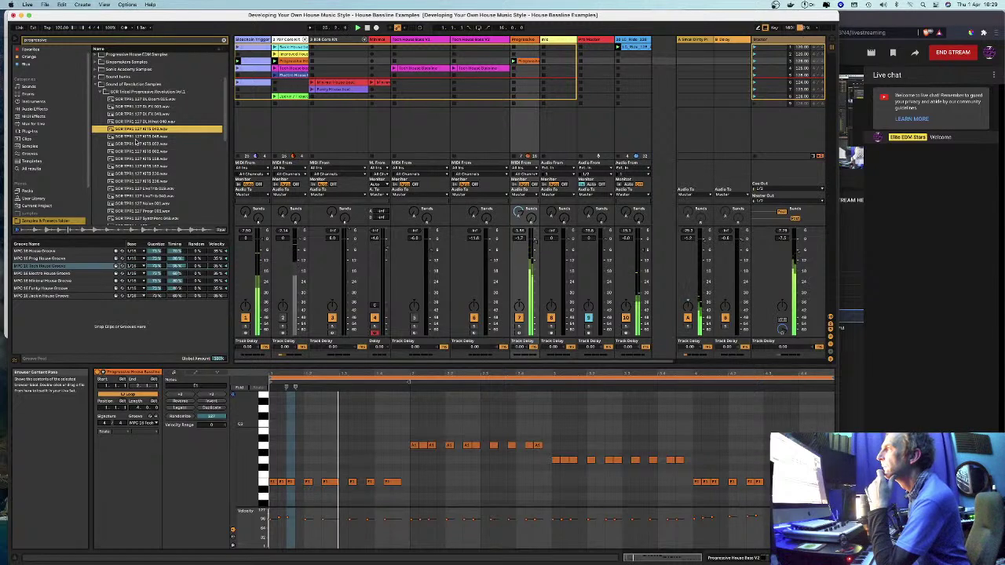
Step: Add the selected SOR TPR1 127 kit loop to a new audio track's first slot, launch it, and collapse the pack folder
{"action": "left_click_drag", "start_coordinate": [110, 128], "coordinate": [644, 47]}
{"action": "left_click", "coordinate": [644, 47]}
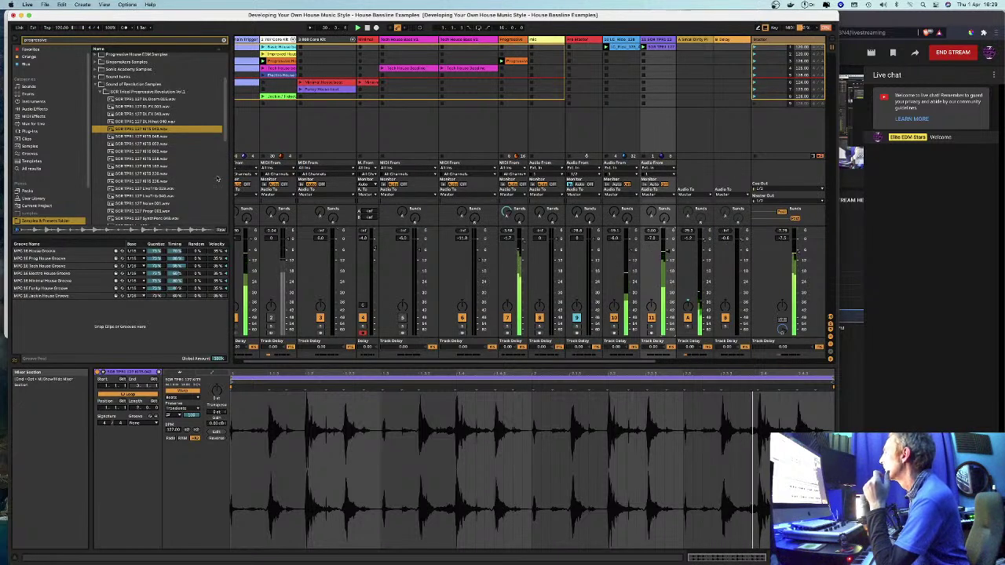
{"action": "left_click", "coordinate": [101, 92]}
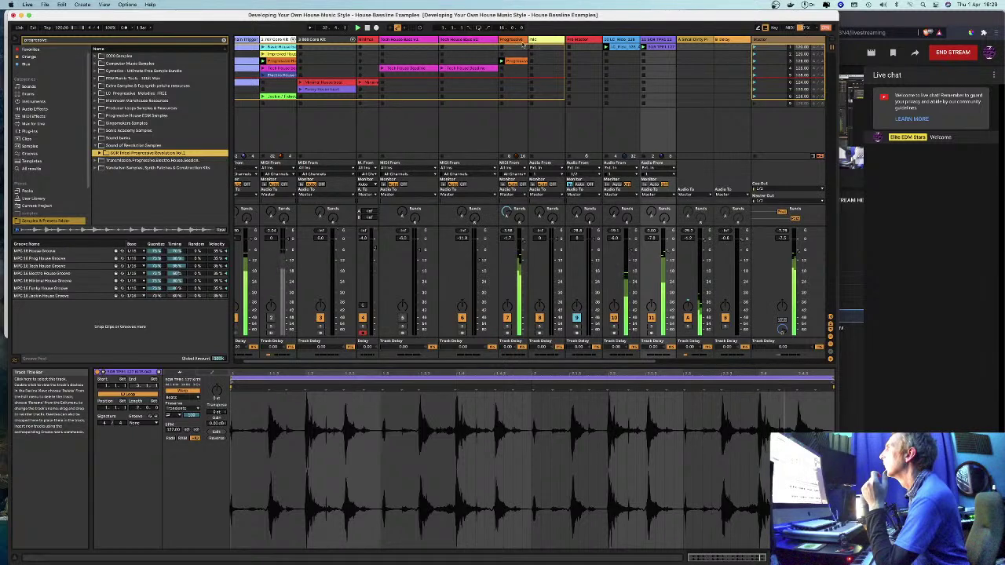
Step: Show the Progressive House bass track's devices, open its Sylenth1 window to view the bass patch, and close it
{"action": "left_click", "coordinate": [471, 299]}
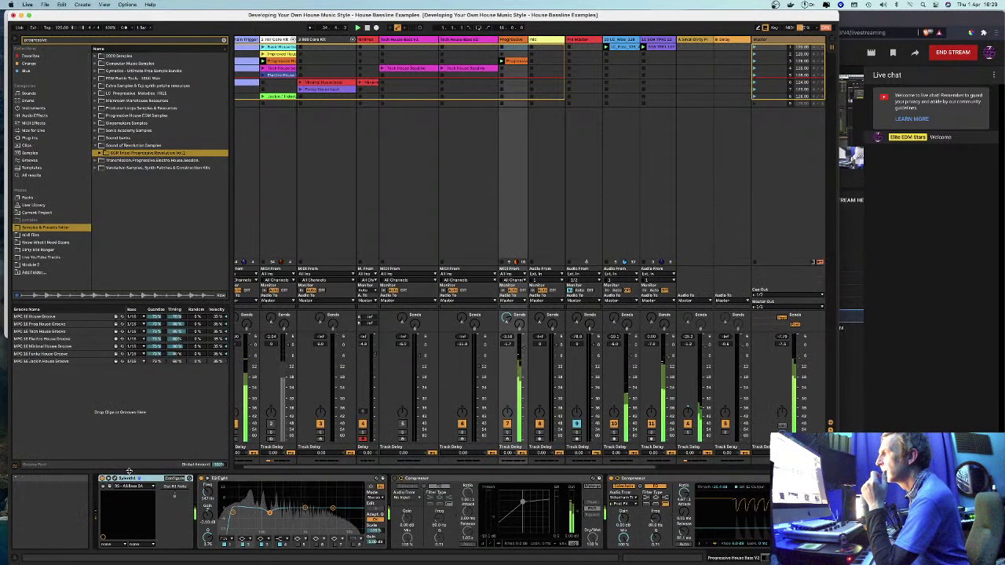
{"action": "left_click", "coordinate": [114, 478]}
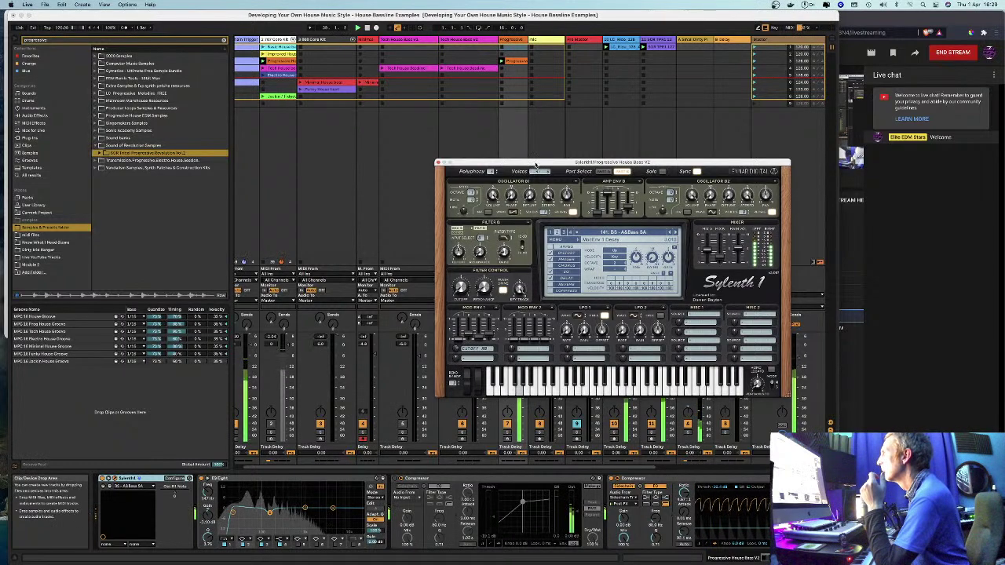
{"action": "left_click_drag", "start_coordinate": [537, 162], "coordinate": [532, 115]}
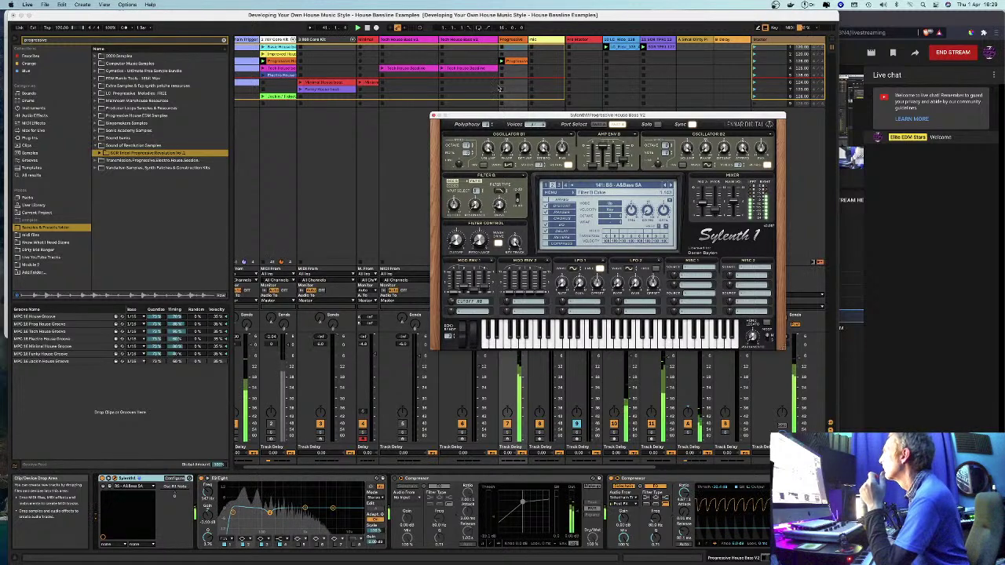
{"action": "left_click", "coordinate": [433, 117]}
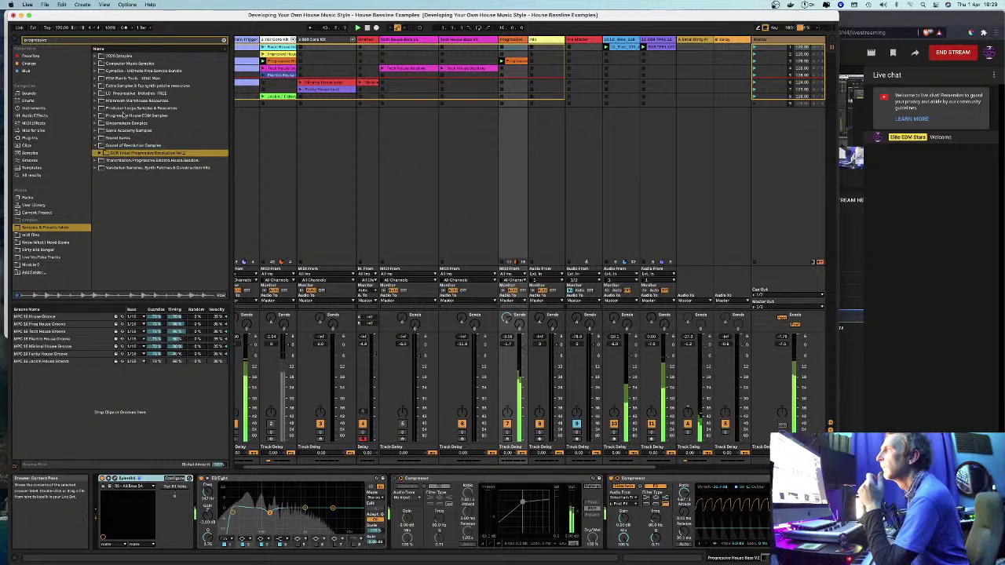
Step: Browse the extra samples folder through House Music Samples and the Sample Magic house pack down to SM12 Progressive House
{"action": "left_click", "coordinate": [96, 87]}
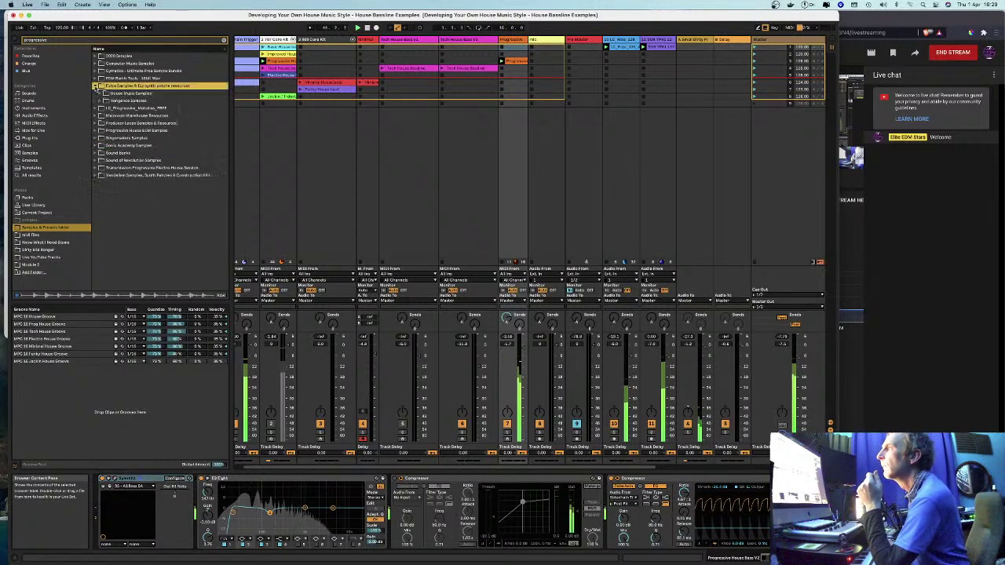
{"action": "left_click", "coordinate": [101, 93]}
{"action": "left_click", "coordinate": [106, 101]}
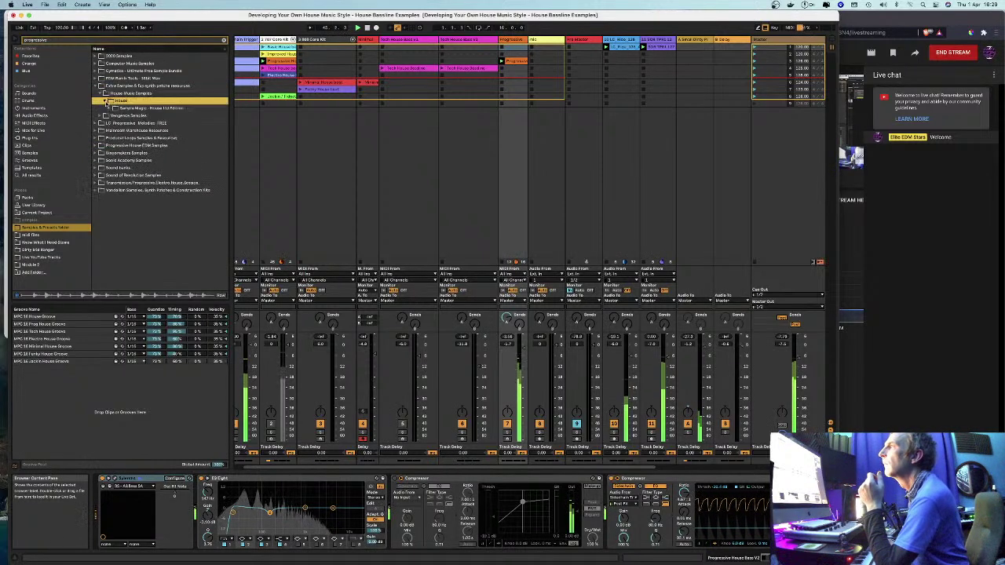
{"action": "left_click", "coordinate": [111, 108]}
{"action": "left_click", "coordinate": [114, 115]}
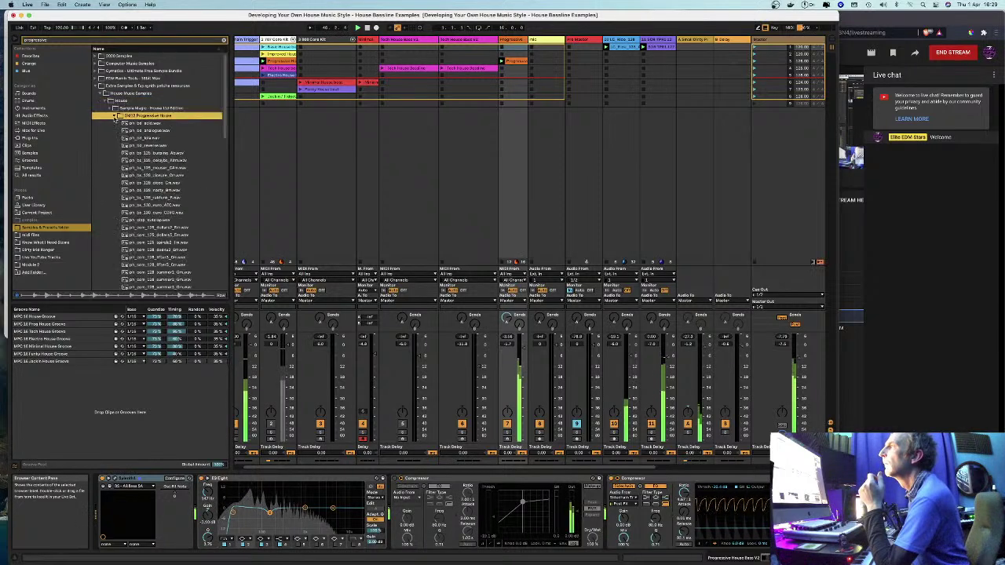
Step: Audition the first one-shot and several of the ph_bs bass loops in the SM12 Progressive House folder
{"action": "left_click", "coordinate": [133, 130]}
{"action": "left_click", "coordinate": [138, 125]}
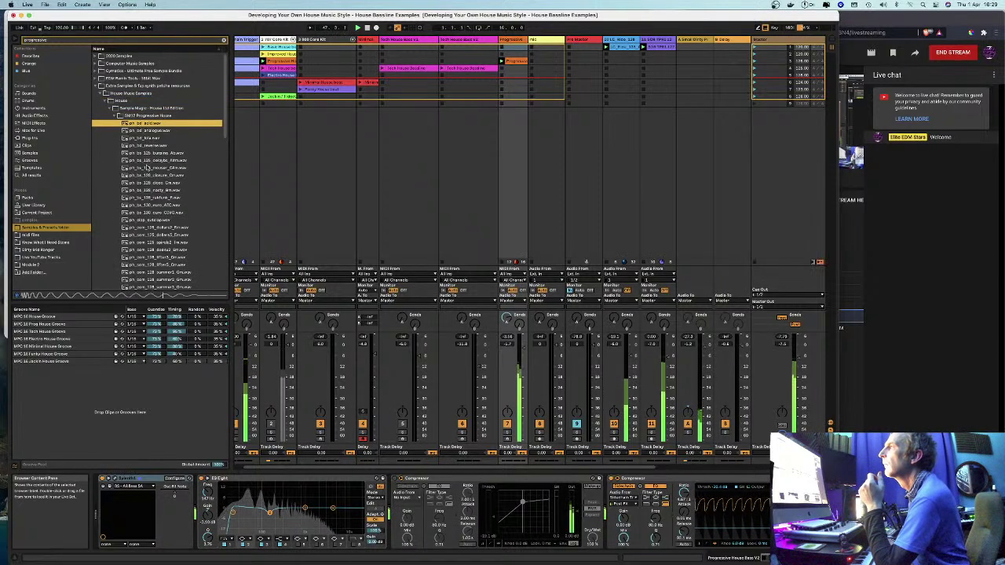
{"action": "left_click", "coordinate": [144, 160]}
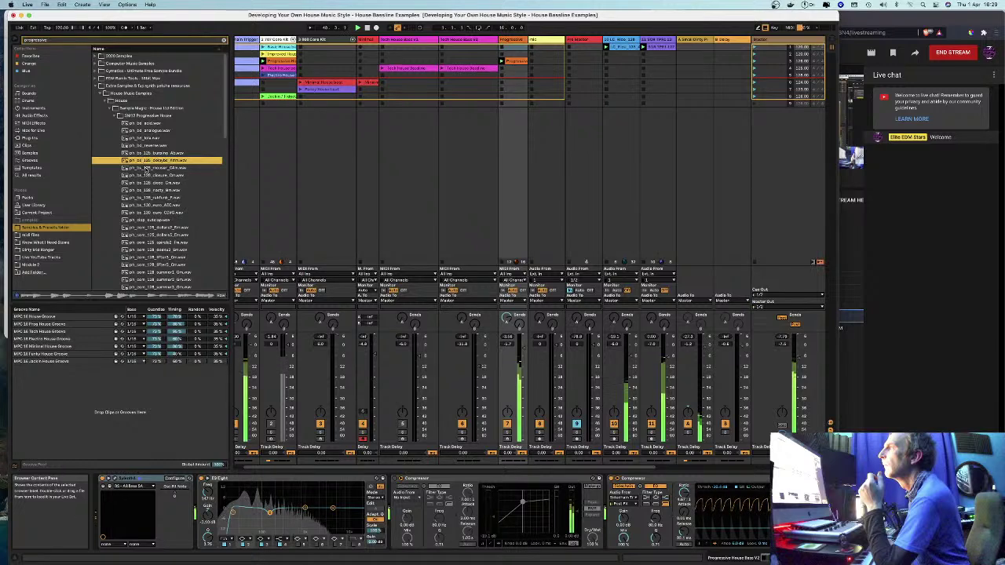
{"action": "left_click", "coordinate": [146, 182]}
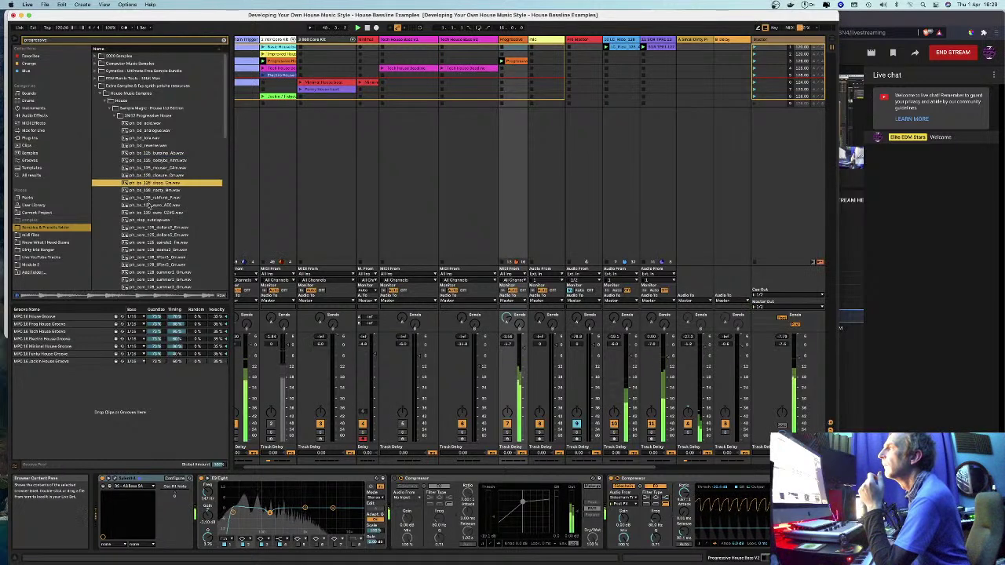
Step: Audition several ph_com loops in the SM12 Progressive House folder, including the dollars loops, and stop playback
{"action": "scroll", "coordinate": [149, 196], "scroll_direction": "down", "scroll_amount": 3}
{"action": "scroll", "coordinate": [151, 206], "scroll_direction": "down", "scroll_amount": 2}
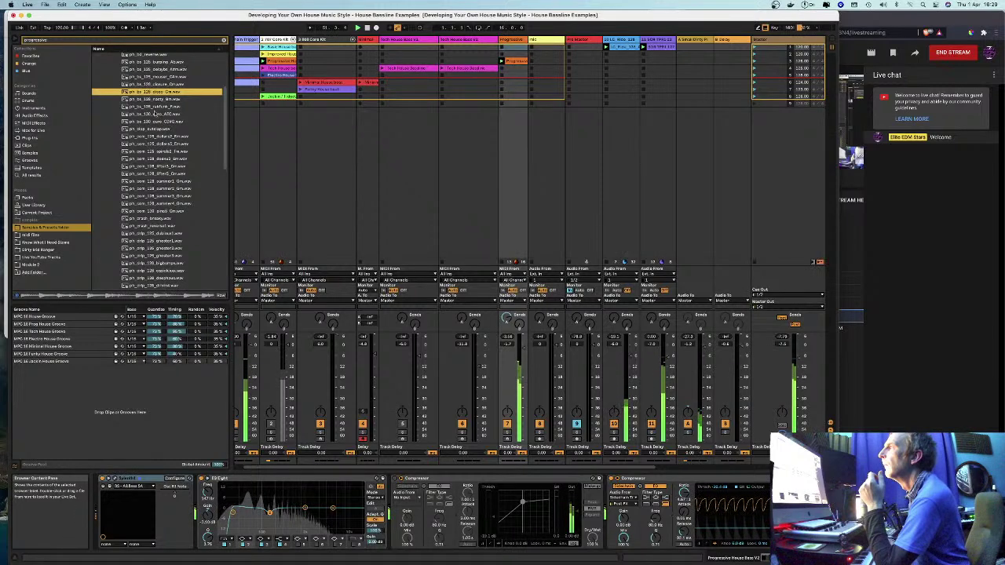
{"action": "left_click", "coordinate": [138, 167]}
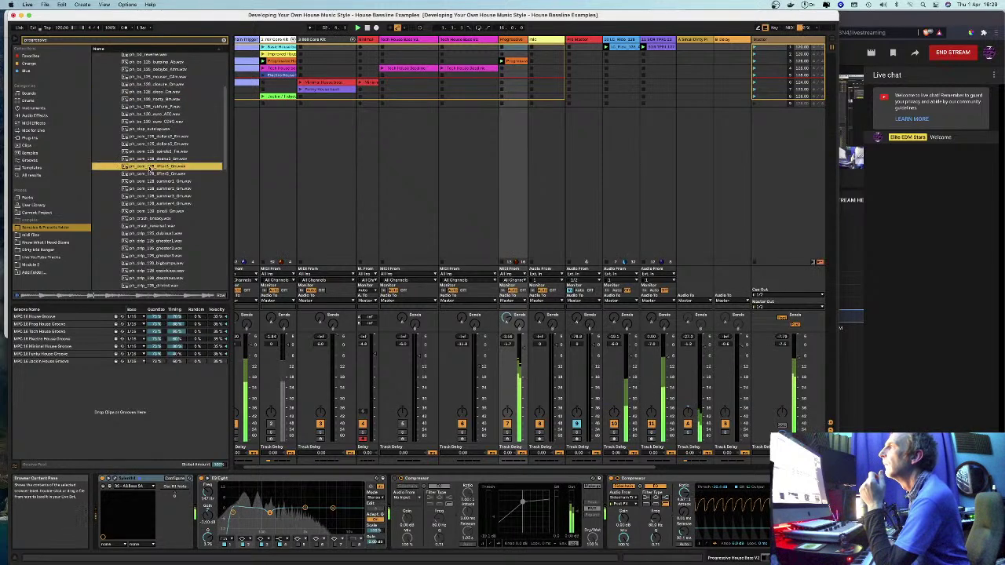
{"action": "left_click", "coordinate": [152, 160]}
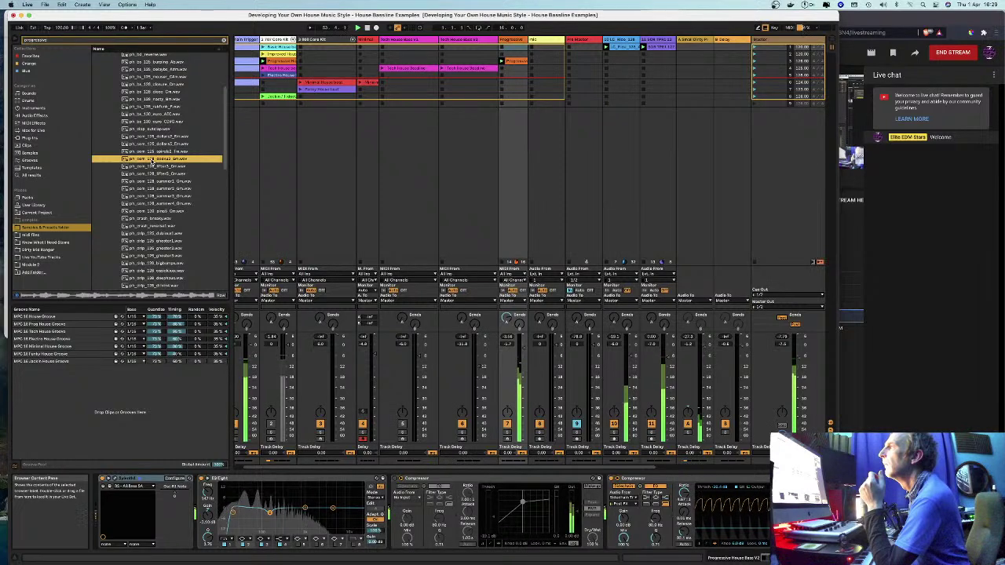
{"action": "left_click", "coordinate": [141, 139]}
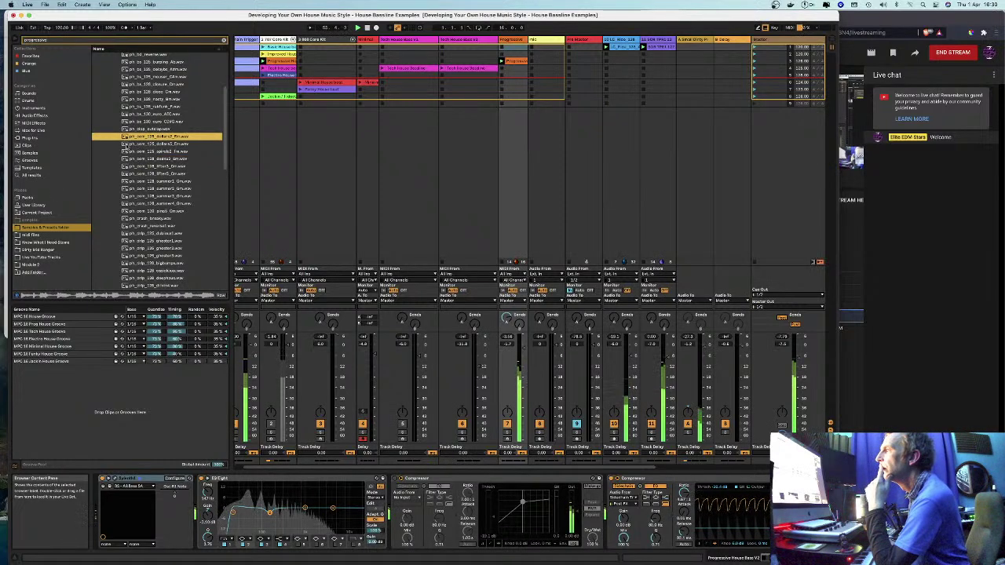
{"action": "left_click", "coordinate": [124, 145]}
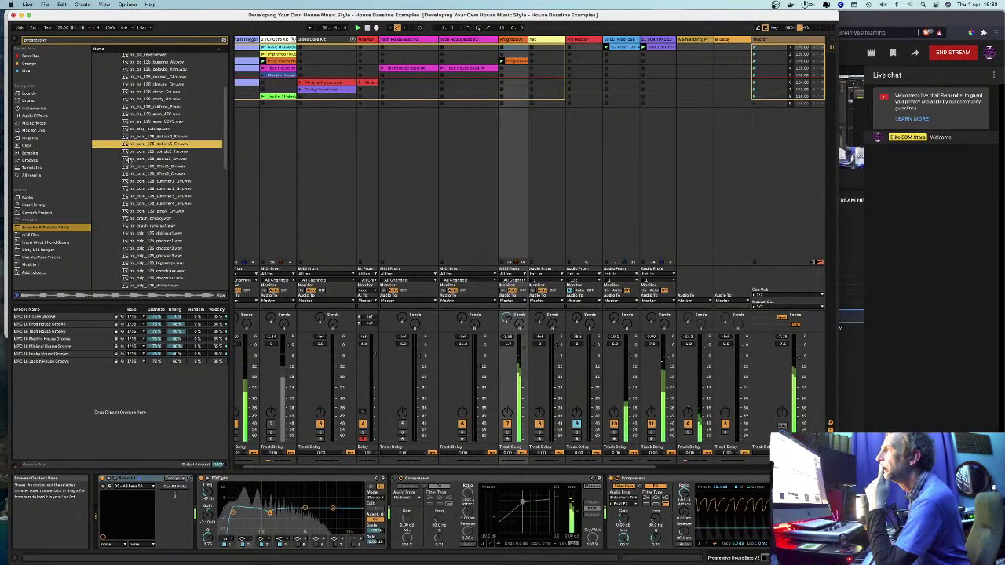
{"action": "scroll", "coordinate": [134, 165], "scroll_direction": "down", "scroll_amount": 3}
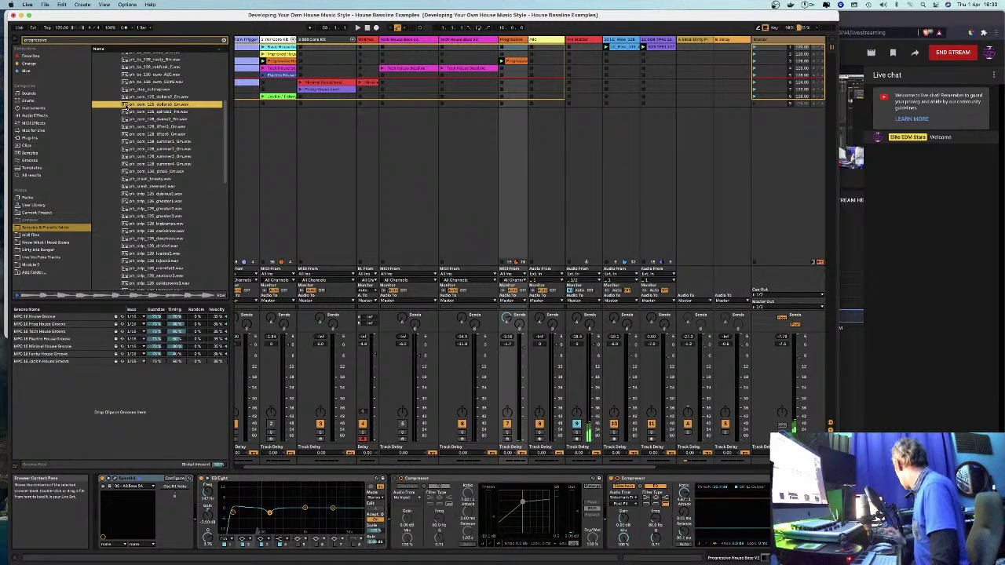
{"action": "left_click", "coordinate": [126, 112]}
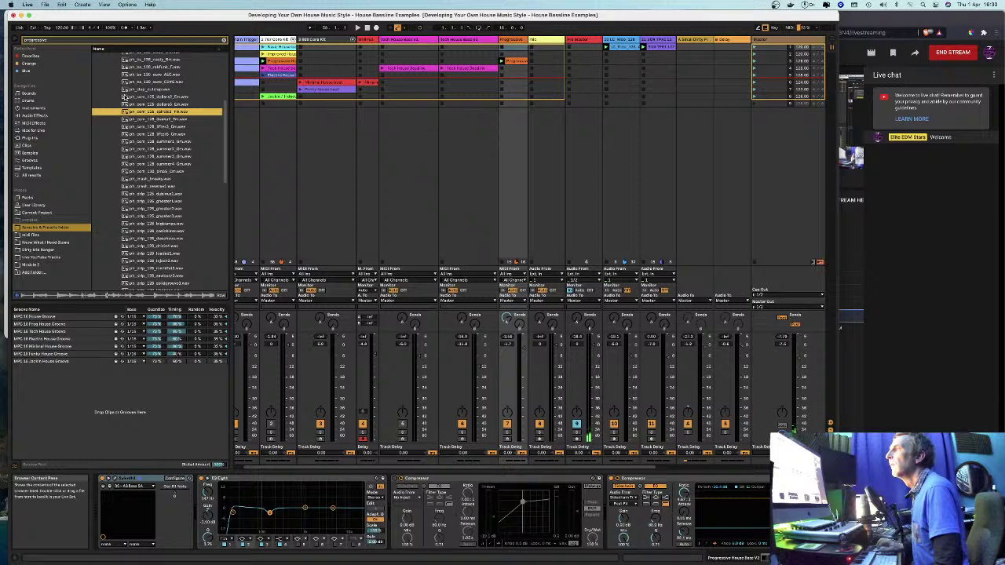
{"action": "left_click", "coordinate": [123, 96]}
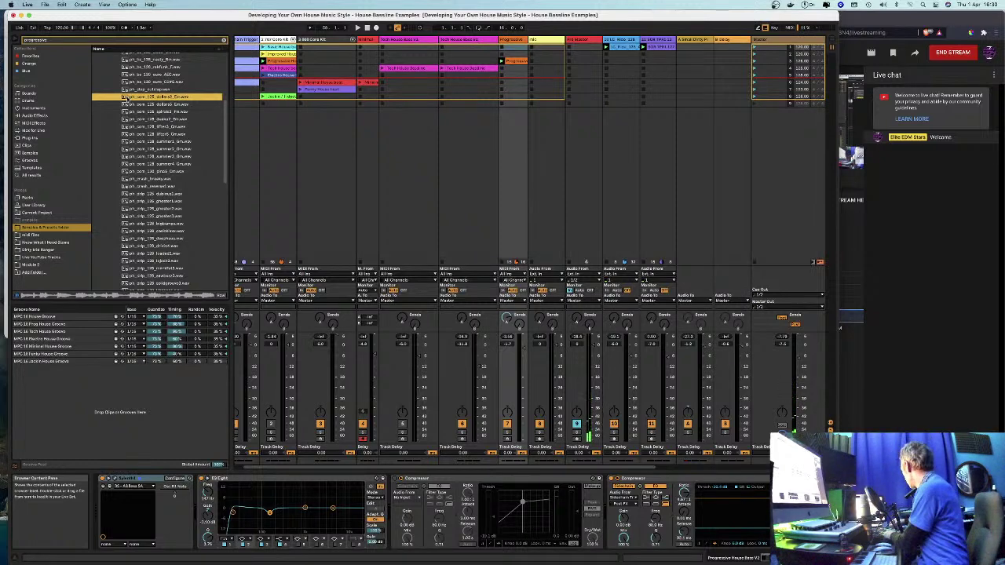
Step: Play the set and audition the last ph_drlp drum loops, down to nifty2, in the SM12 Progressive House folder
{"action": "key", "text": "space"}
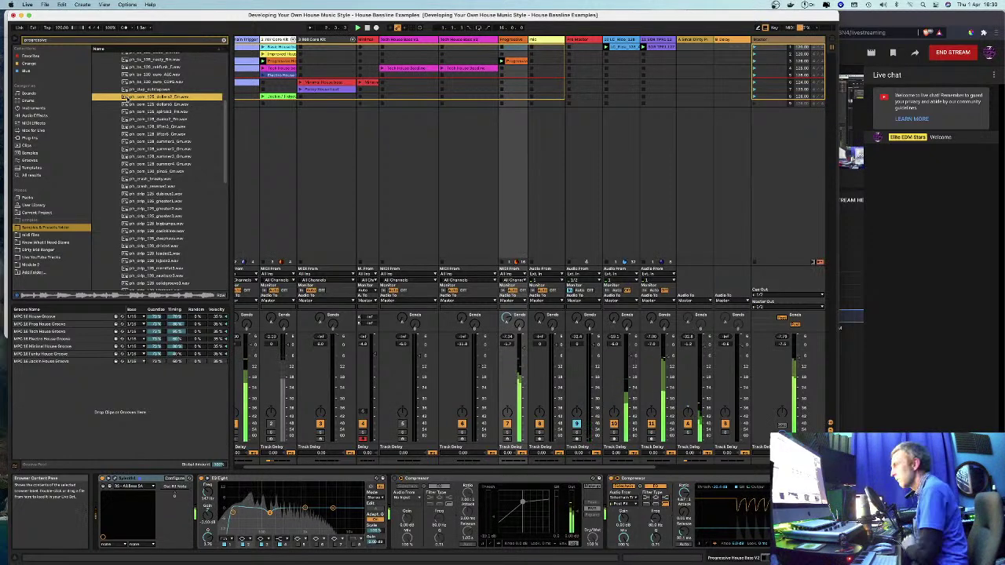
{"action": "scroll", "coordinate": [133, 102], "scroll_direction": "up", "scroll_amount": 3}
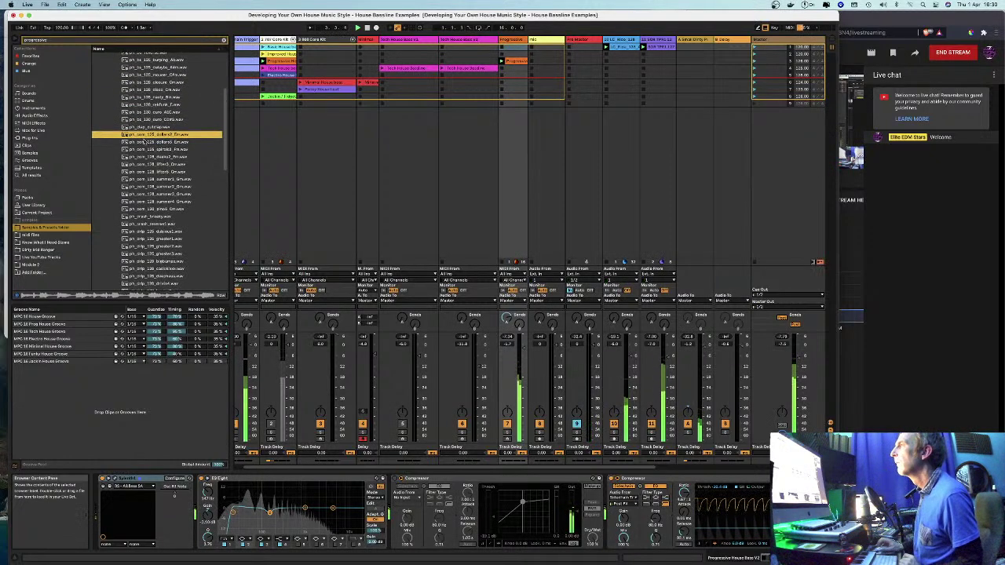
{"action": "scroll", "coordinate": [144, 143], "scroll_direction": "down", "scroll_amount": 6}
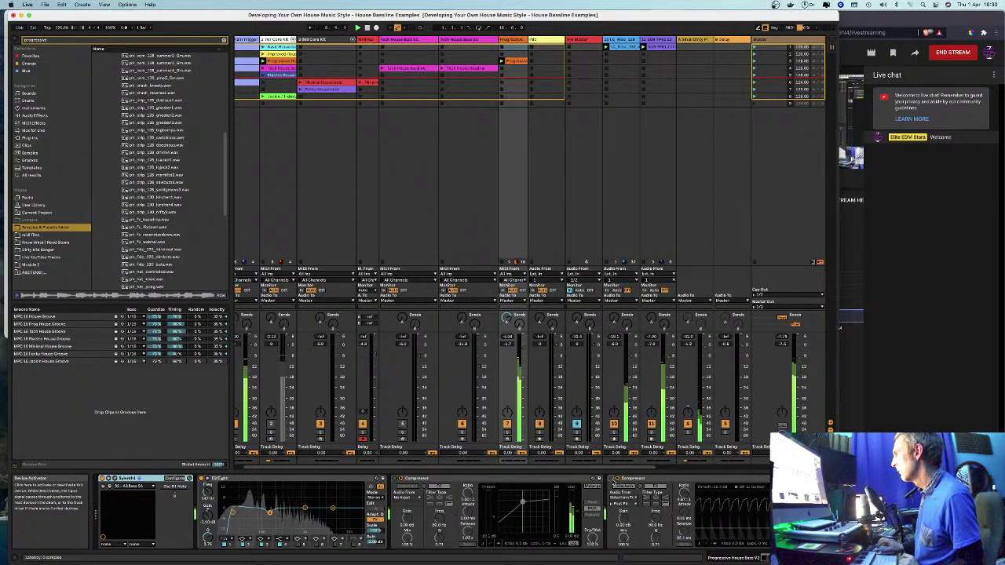
{"action": "left_click", "coordinate": [624, 484]}
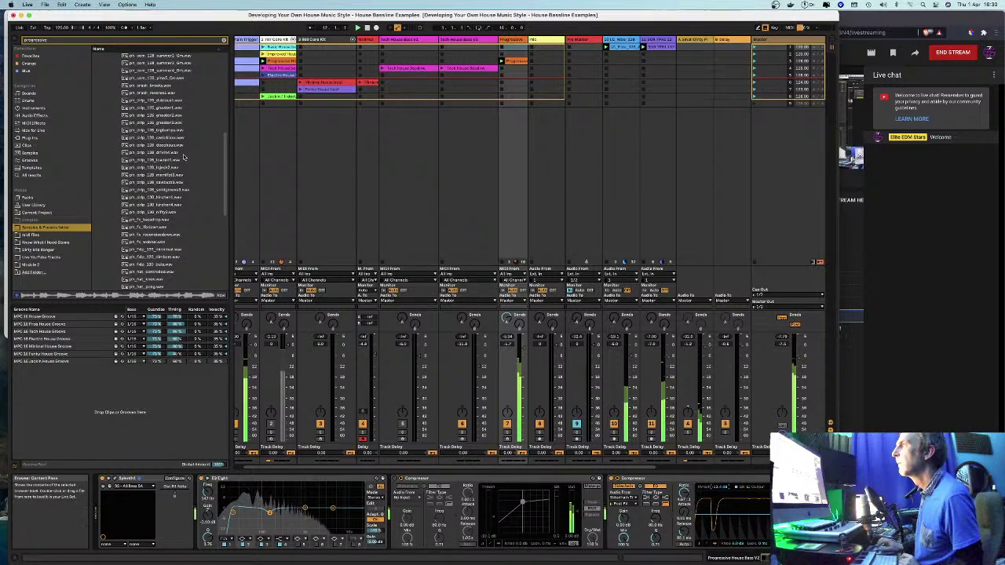
{"action": "scroll", "coordinate": [165, 187], "scroll_direction": "down", "scroll_amount": 2}
{"action": "left_click", "coordinate": [167, 177]}
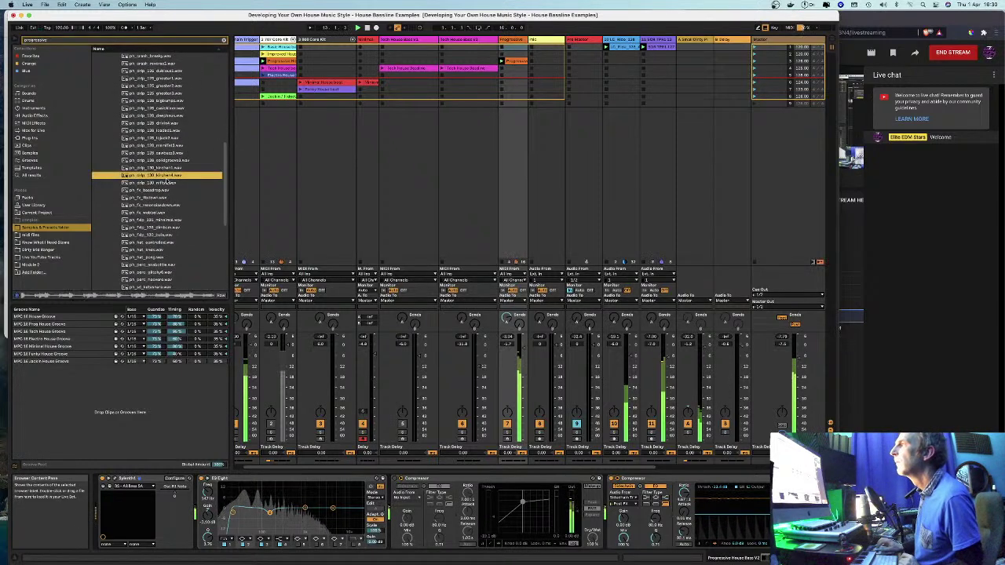
{"action": "left_click", "coordinate": [157, 185]}
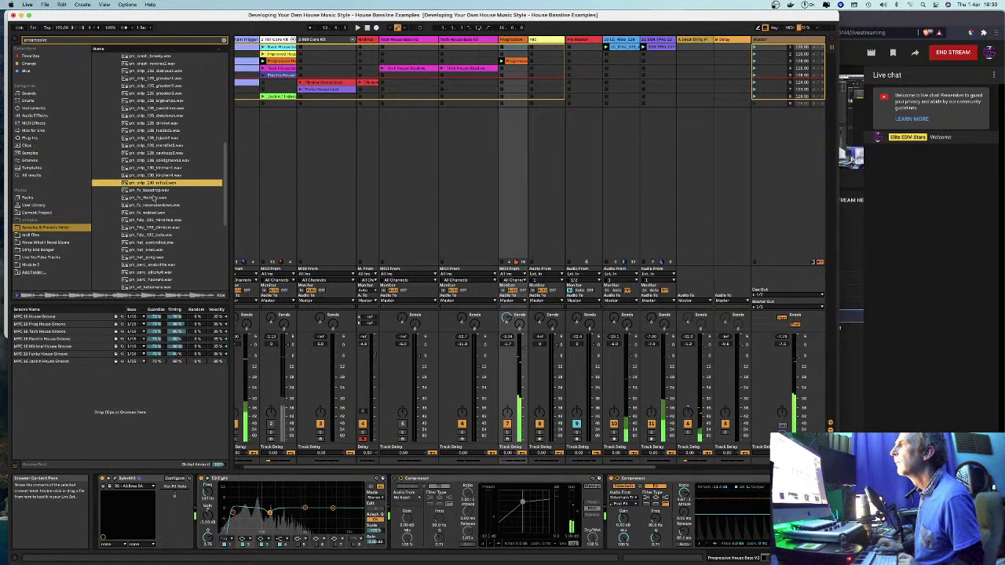
Step: Audition the ph_fx effect samples and the ph_fdlp drum loops that follow them in the folder
{"action": "left_click", "coordinate": [156, 191]}
{"action": "left_click", "coordinate": [147, 199]}
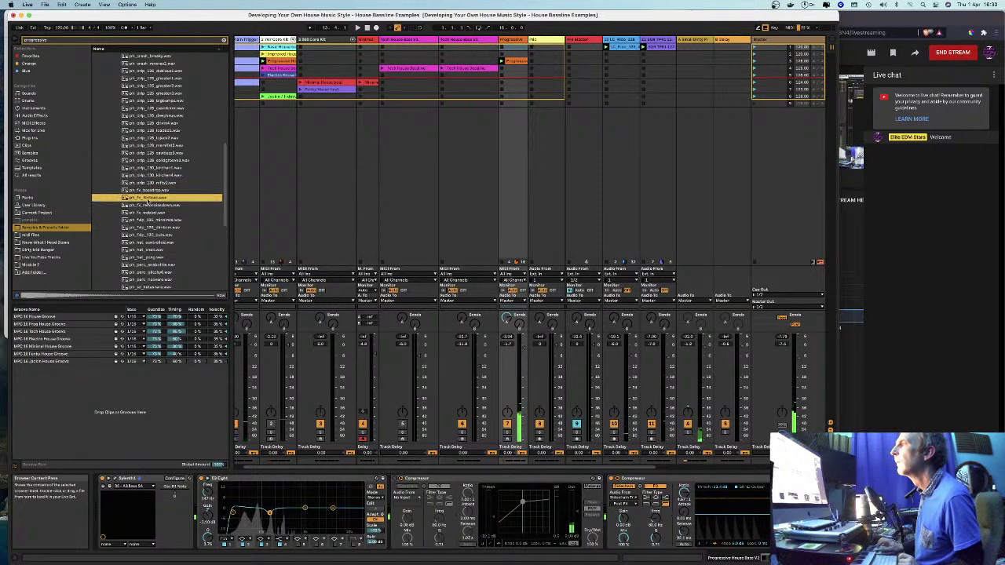
{"action": "left_click", "coordinate": [146, 205]}
{"action": "left_click", "coordinate": [143, 212]}
{"action": "left_click", "coordinate": [145, 220]}
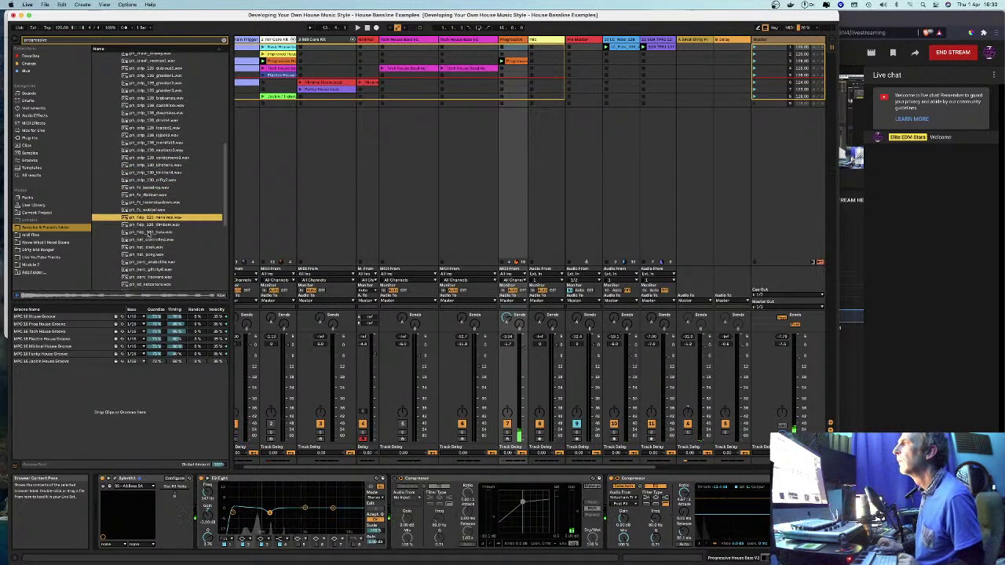
{"action": "scroll", "coordinate": [148, 230], "scroll_direction": "down", "scroll_amount": 3}
{"action": "key", "text": "Down"}
{"action": "key", "text": "Down"}
{"action": "key", "text": "Down"}
{"action": "key", "text": "Down"}
{"action": "key", "text": "Down"}
{"action": "key", "text": "Down"}
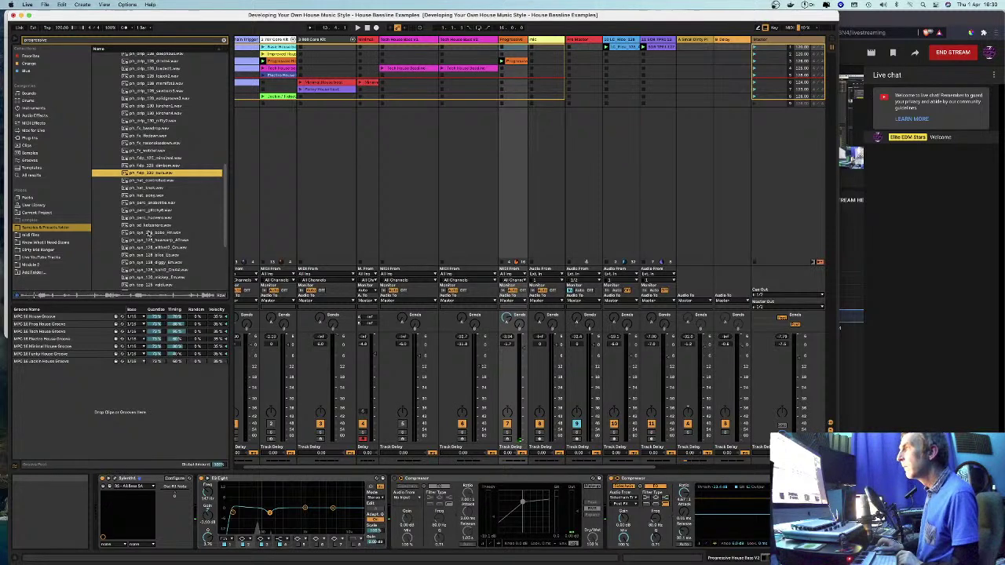
Step: Audition the hat, percussion and snare one-shots and the first ph_syn loops, down to ph_syn_128_heavenly
{"action": "key", "text": "Down"}
{"action": "key", "text": "Down"}
{"action": "key", "text": "Down"}
{"action": "key", "text": "Down"}
{"action": "key", "text": "Down"}
{"action": "key", "text": "Down"}
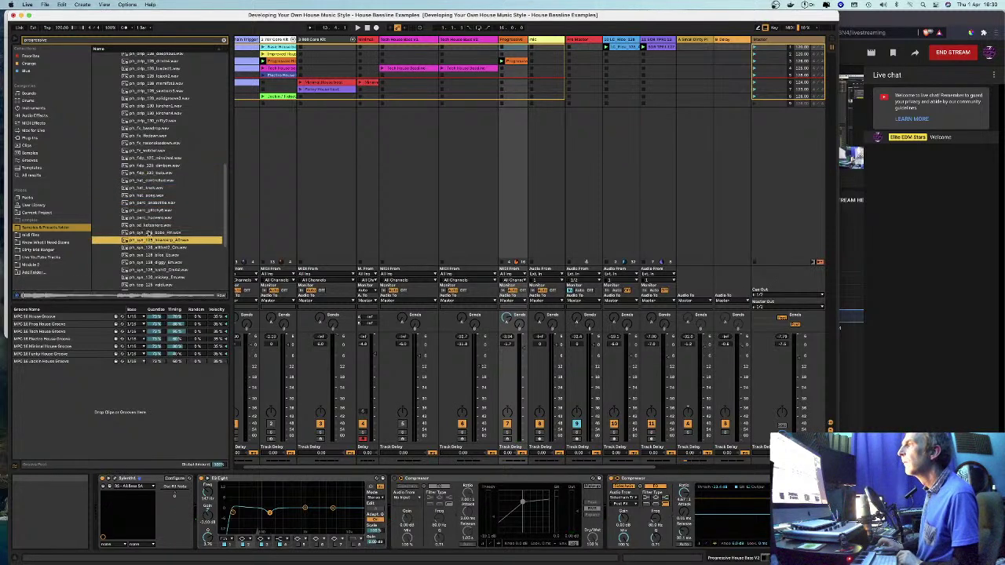
Step: Audition more ph_syn synth loops, comparing neighbouring ones down to ph_syn_128_diggy
{"action": "key", "text": "Up"}
{"action": "key", "text": "Down"}
{"action": "key", "text": "Down"}
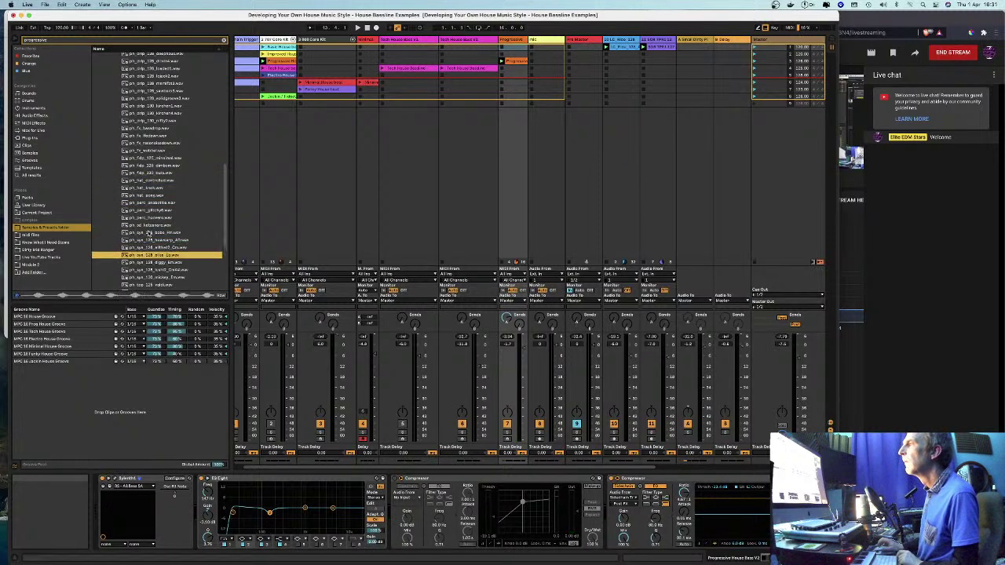
{"action": "key", "text": "Down"}
{"action": "key", "text": "Up"}
{"action": "key", "text": "Down"}
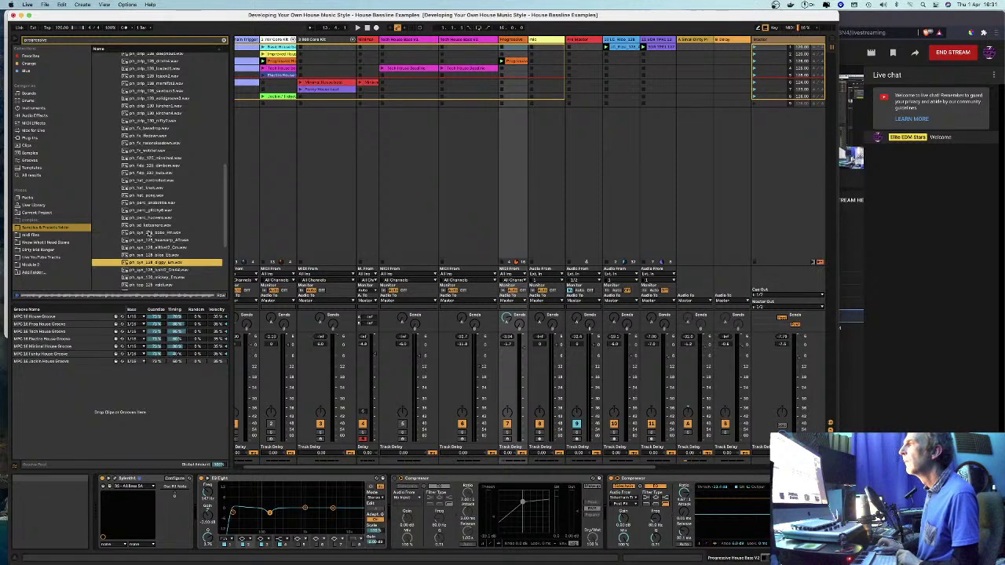
Step: Restart playback and audition the ph_syn_128_mickey loop and the first ph_top_128 loops against the bassline
{"action": "key", "text": "space"}
{"action": "scroll", "coordinate": [138, 259], "scroll_direction": "down", "scroll_amount": 3}
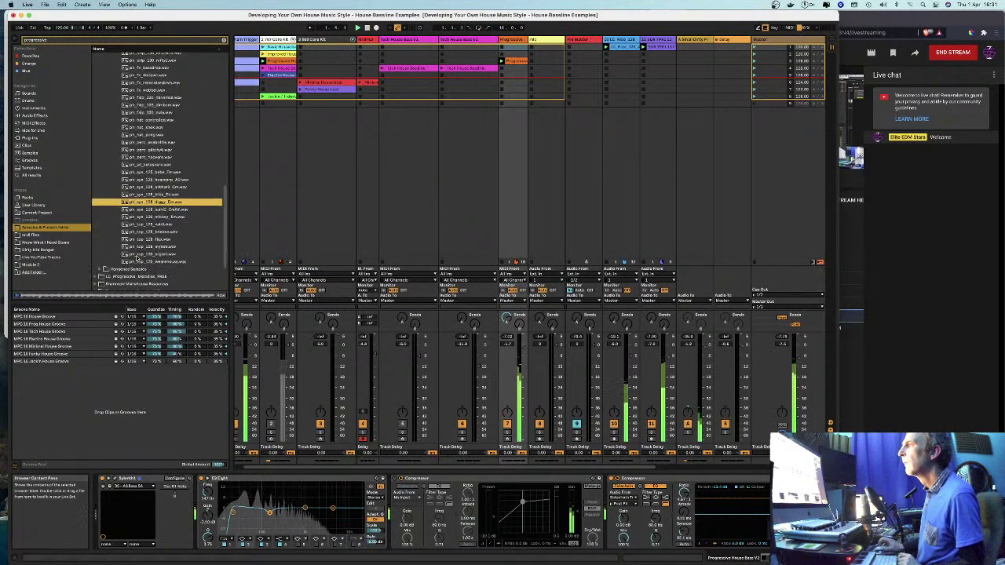
{"action": "scroll", "coordinate": [138, 258], "scroll_direction": "down", "scroll_amount": 3}
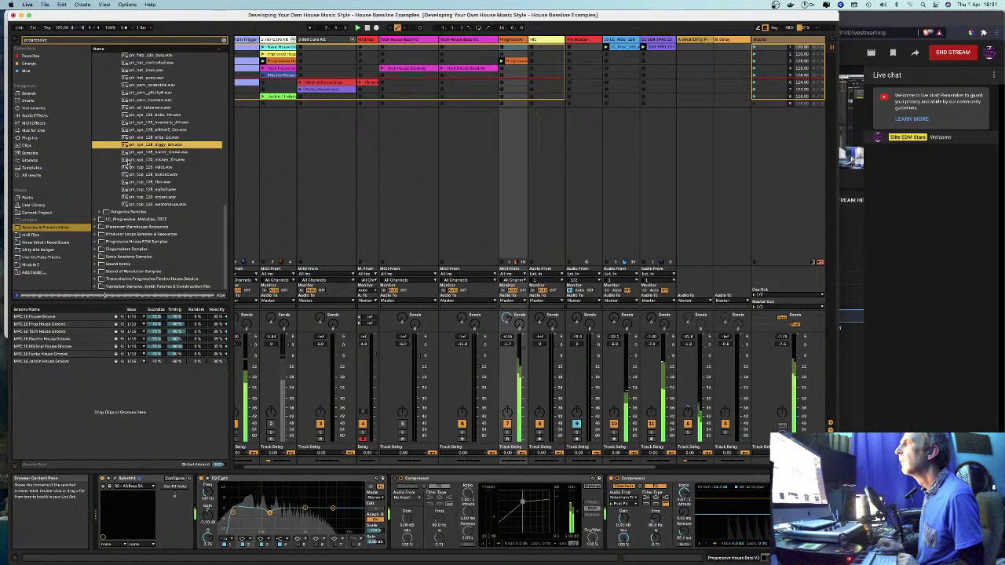
{"action": "left_click", "coordinate": [126, 159]}
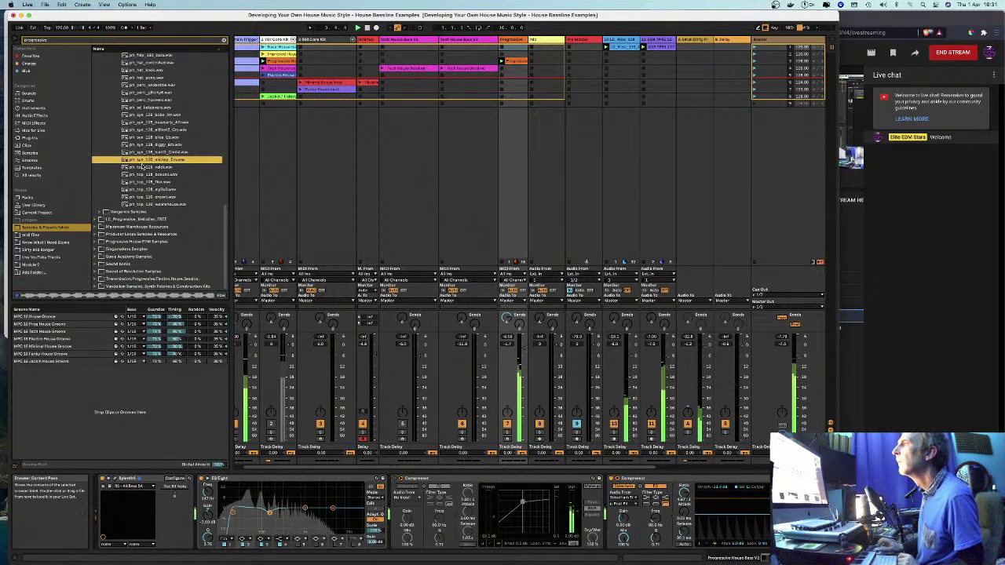
{"action": "left_click", "coordinate": [139, 174]}
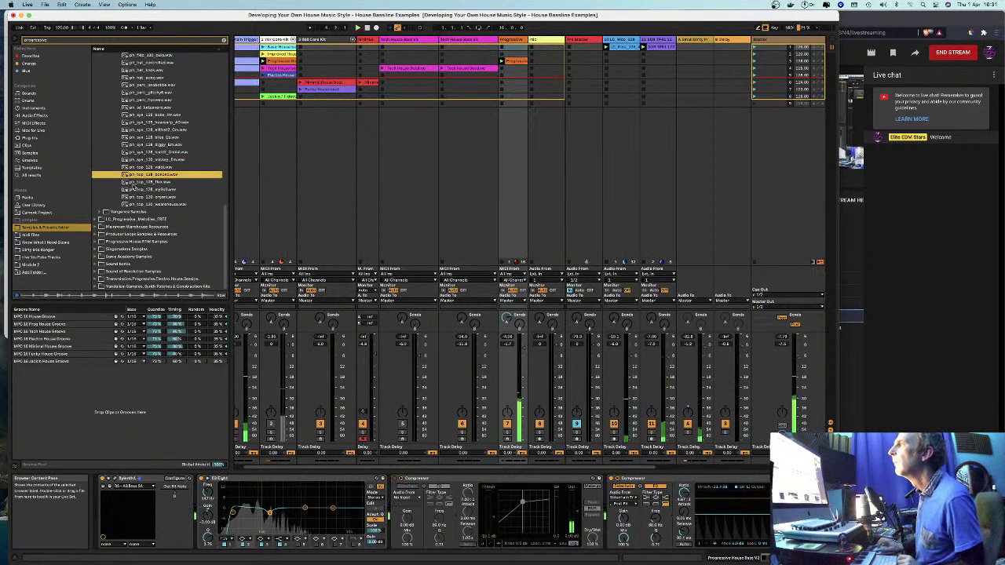
{"action": "left_click", "coordinate": [131, 181]}
{"action": "left_click", "coordinate": [129, 175]}
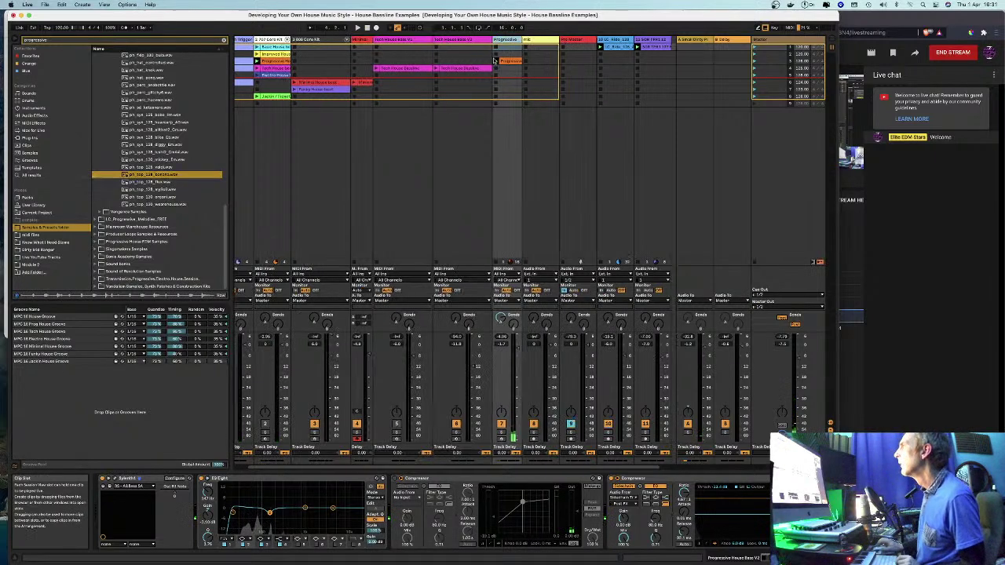
Step: Add the selected ph_top_128 loop as a clip on a new audio track and adjust the track's volume during playback
{"action": "left_click_drag", "start_coordinate": [125, 174], "coordinate": [657, 48]}
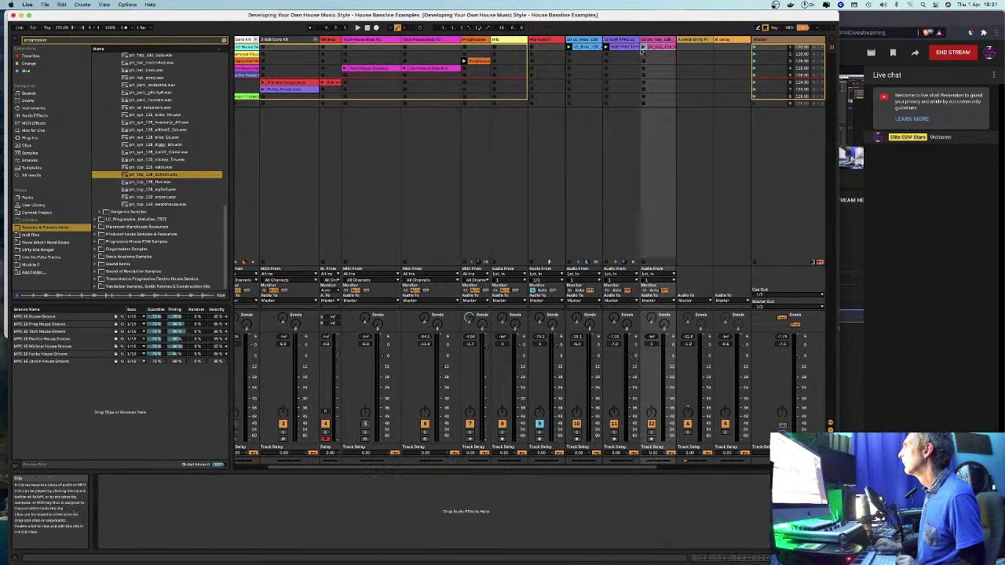
{"action": "left_click_drag", "start_coordinate": [666, 355], "coordinate": [666, 349]}
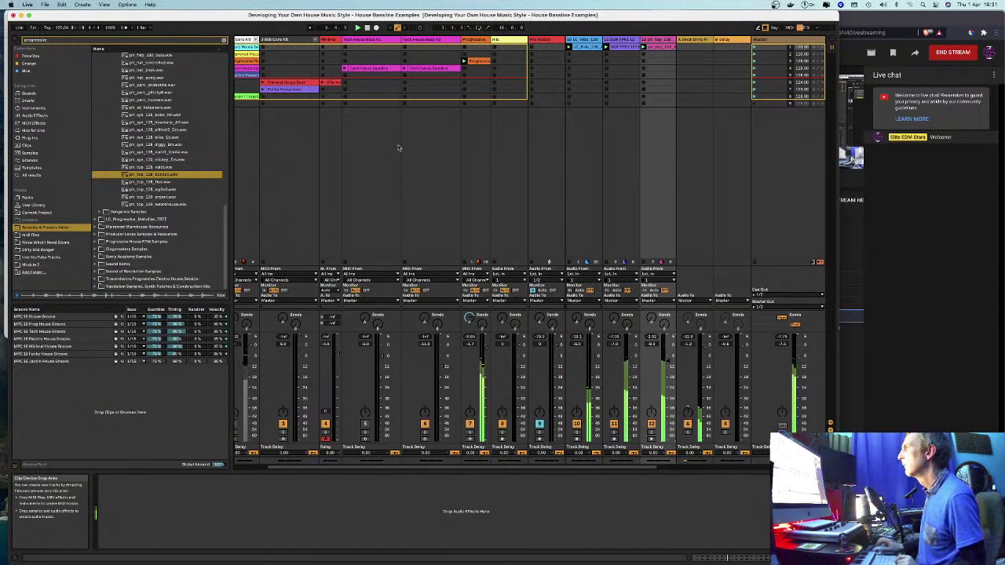
{"action": "scroll", "coordinate": [440, 200], "scroll_direction": "right", "scroll_amount": 2}
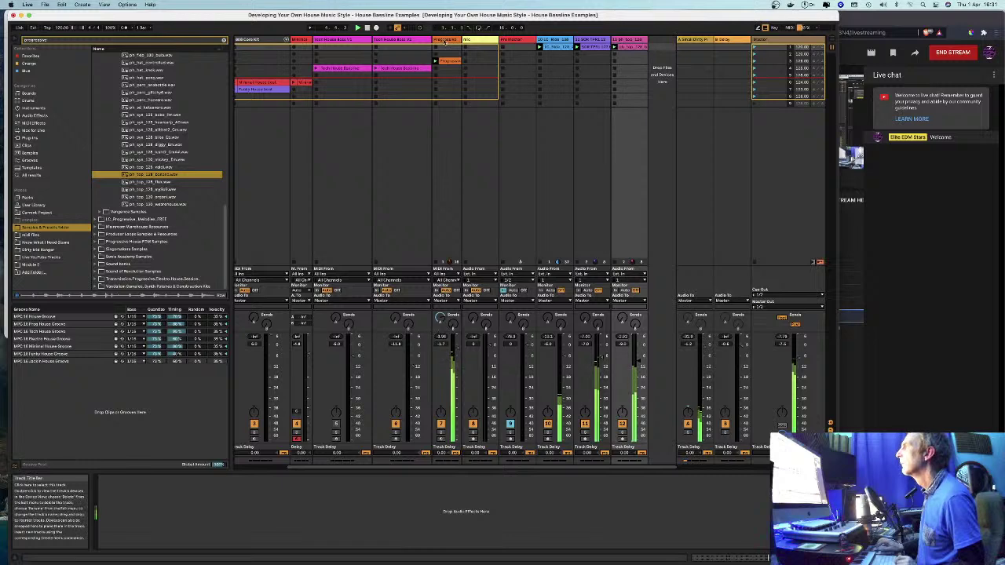
Step: View the devices on the Progressive House bass and Master tracks, and open the bass track's Sylenth1 window
{"action": "left_click", "coordinate": [445, 41]}
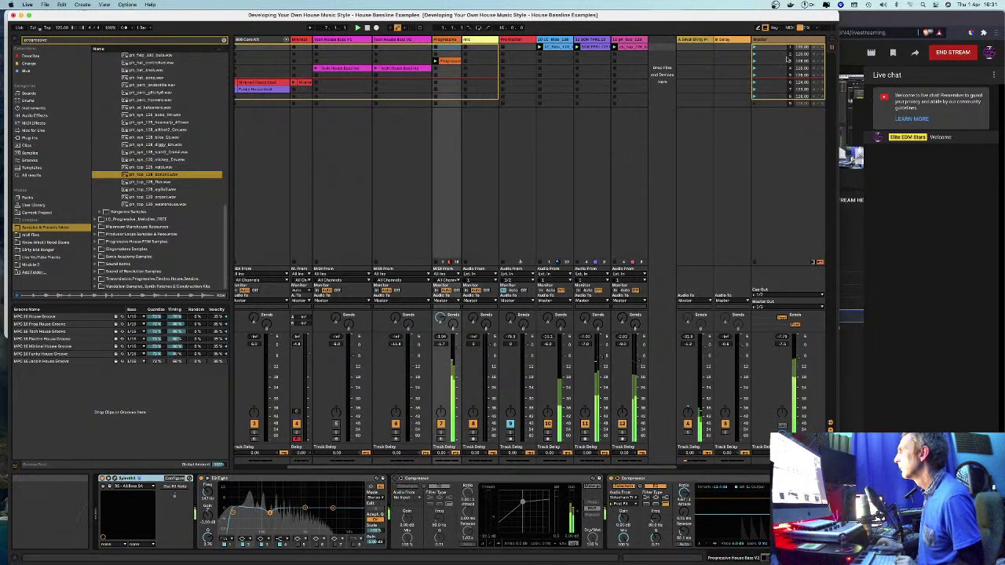
{"action": "left_click", "coordinate": [820, 223]}
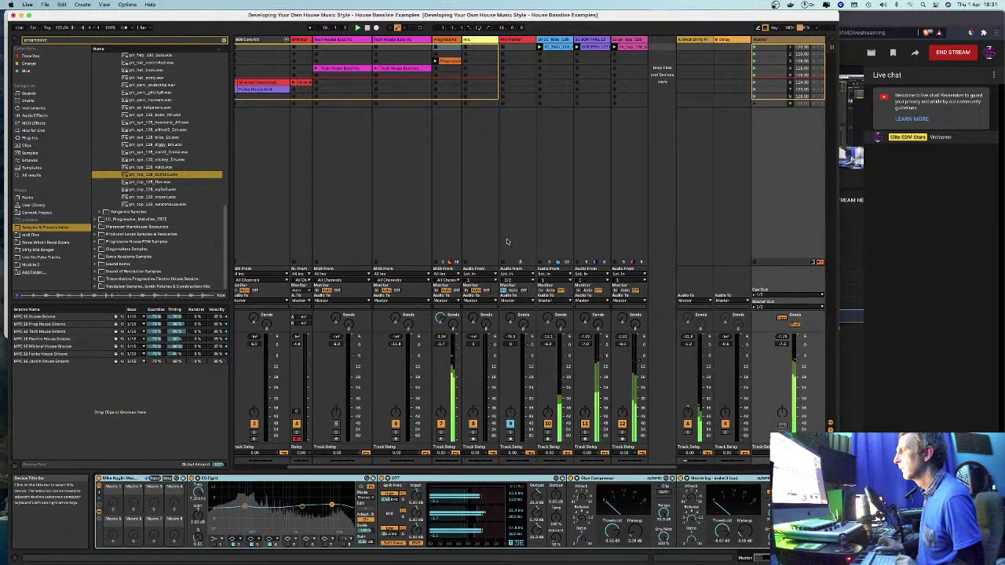
{"action": "left_click", "coordinate": [454, 348]}
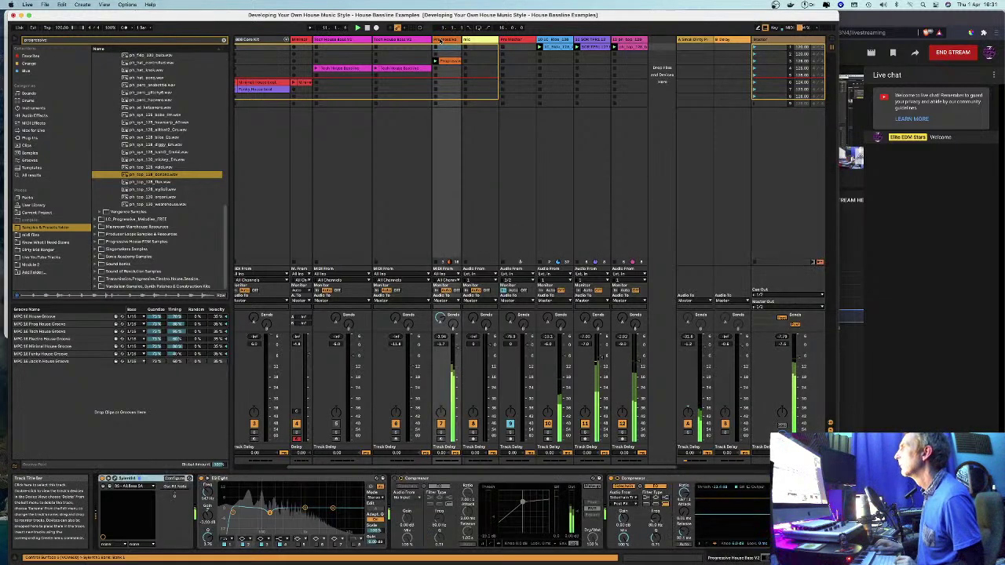
{"action": "left_click", "coordinate": [110, 478]}
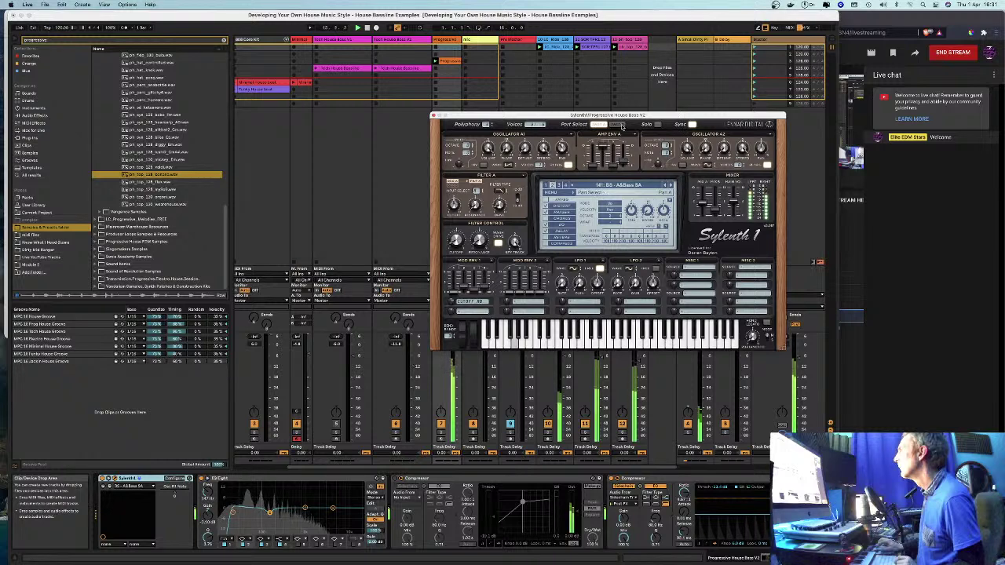
Step: Step through Sylenth1's bass presets while the set plays, ending on preset 152: BS - Ibizabass SA
{"action": "left_click", "coordinate": [599, 124]}
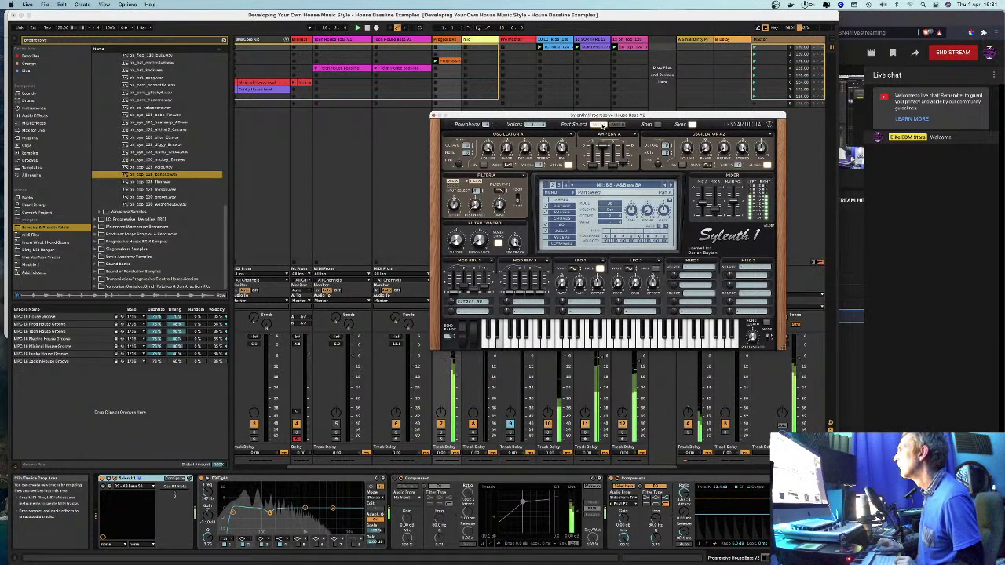
{"action": "left_click", "coordinate": [671, 186]}
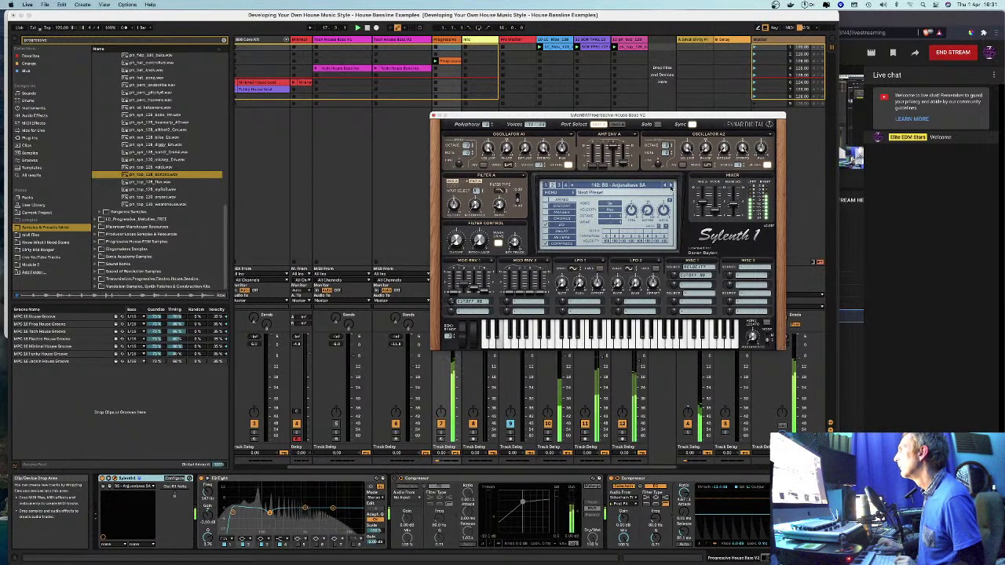
{"action": "left_click", "coordinate": [671, 186]}
{"action": "left_click", "coordinate": [671, 185]}
{"action": "left_click", "coordinate": [671, 185]}
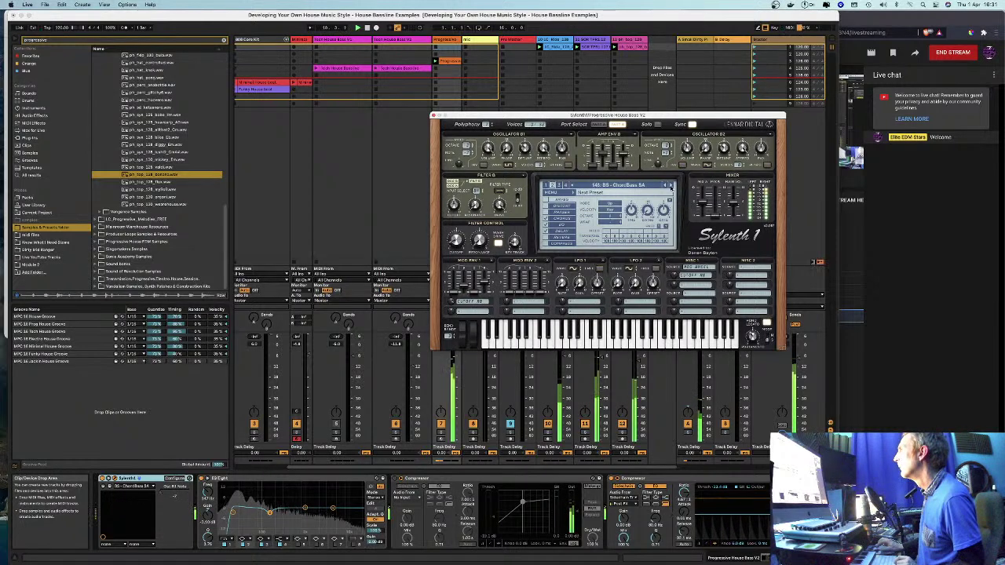
{"action": "left_click", "coordinate": [671, 185]}
{"action": "left_click", "coordinate": [671, 186]}
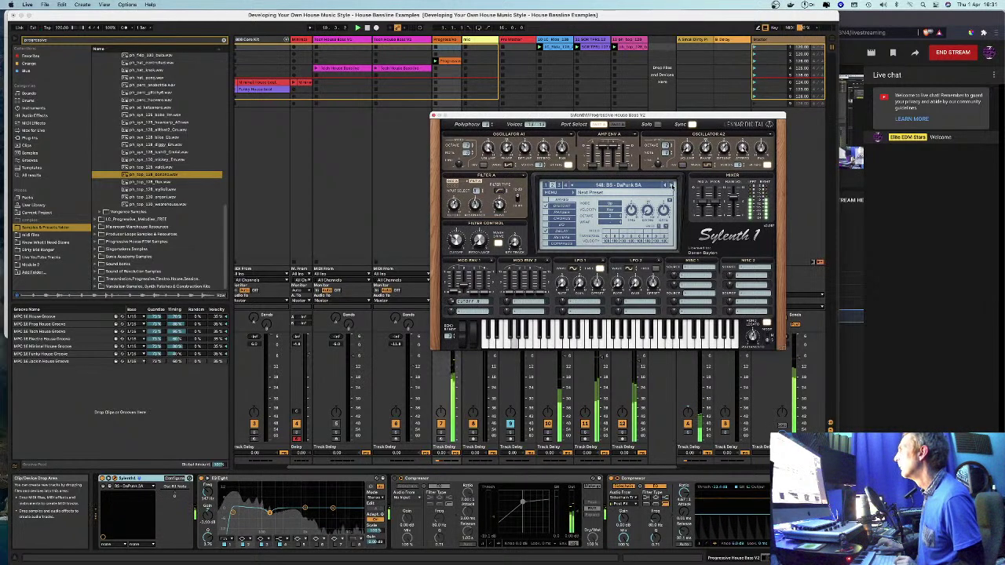
{"action": "left_click", "coordinate": [672, 186]}
{"action": "left_click", "coordinate": [671, 186]}
{"action": "left_click", "coordinate": [671, 185]}
{"action": "left_click", "coordinate": [672, 186]}
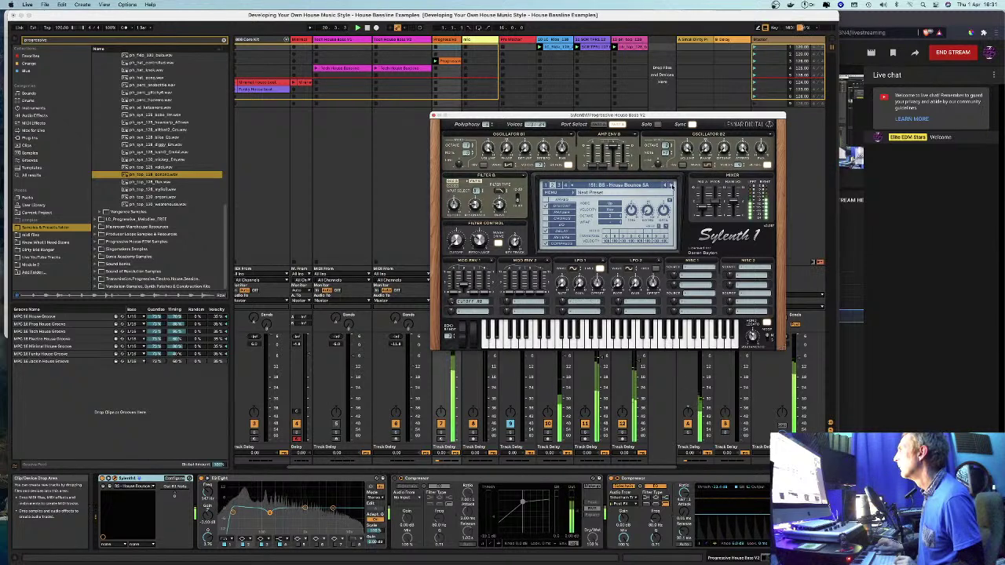
{"action": "left_click", "coordinate": [671, 185]}
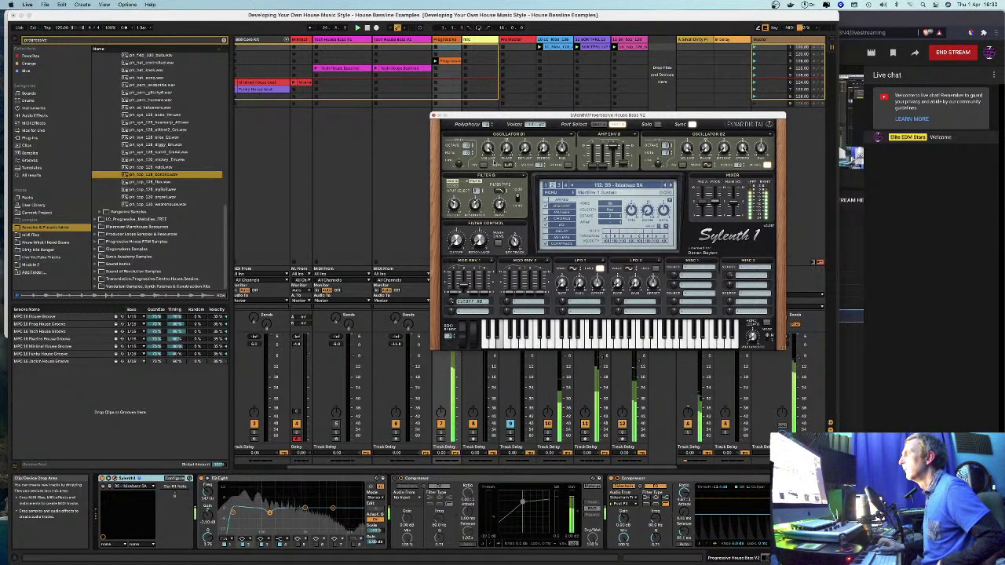
Step: Move the Sylenth1 window clear of the track volume meters and open its preset list
{"action": "left_click_drag", "start_coordinate": [498, 122], "coordinate": [268, 130]}
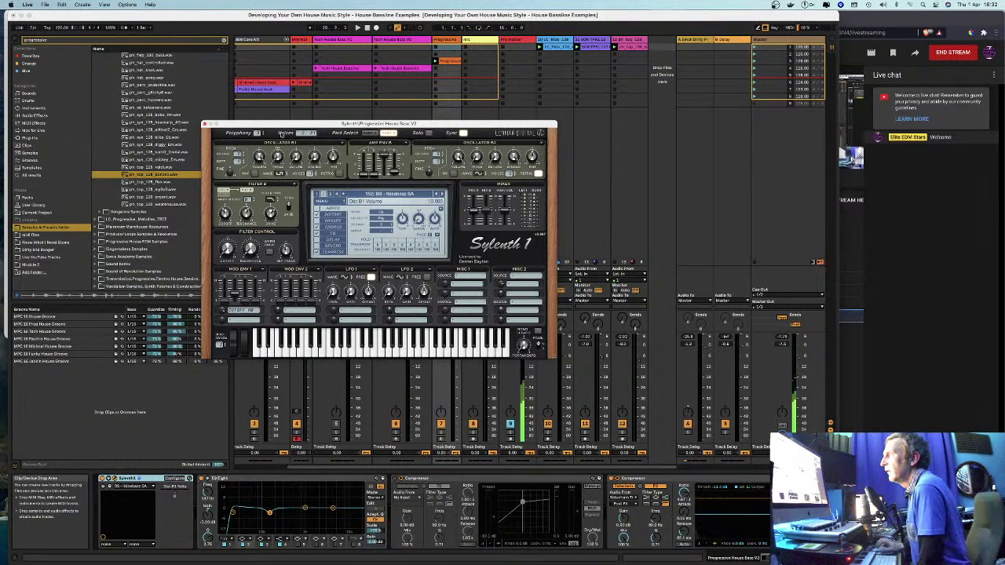
{"action": "left_click_drag", "start_coordinate": [270, 125], "coordinate": [562, 109]}
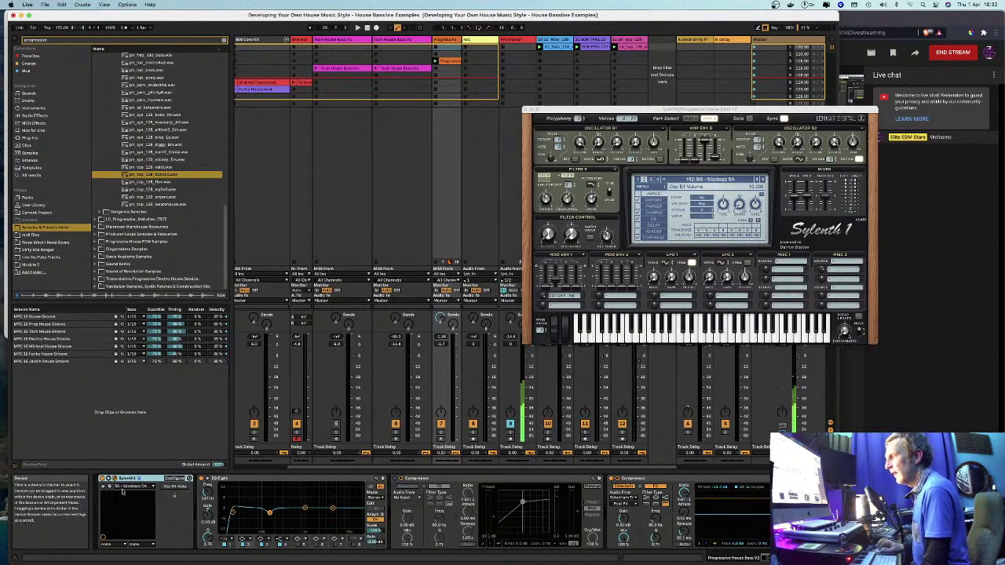
{"action": "left_click", "coordinate": [692, 180]}
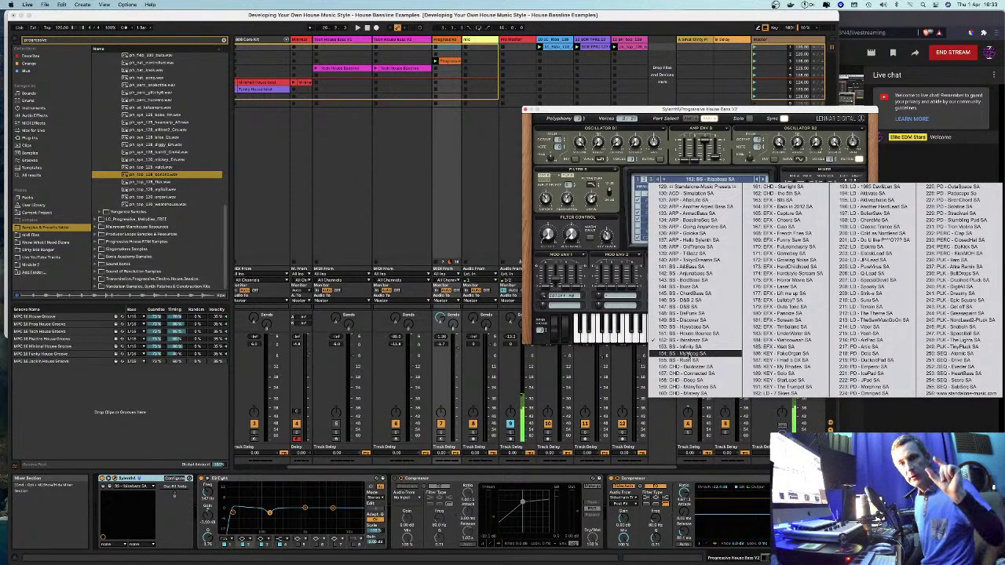
Step: Switch to the YouTube Studio browser window and request the end of the live stream
{"action": "left_click", "coordinate": [923, 163]}
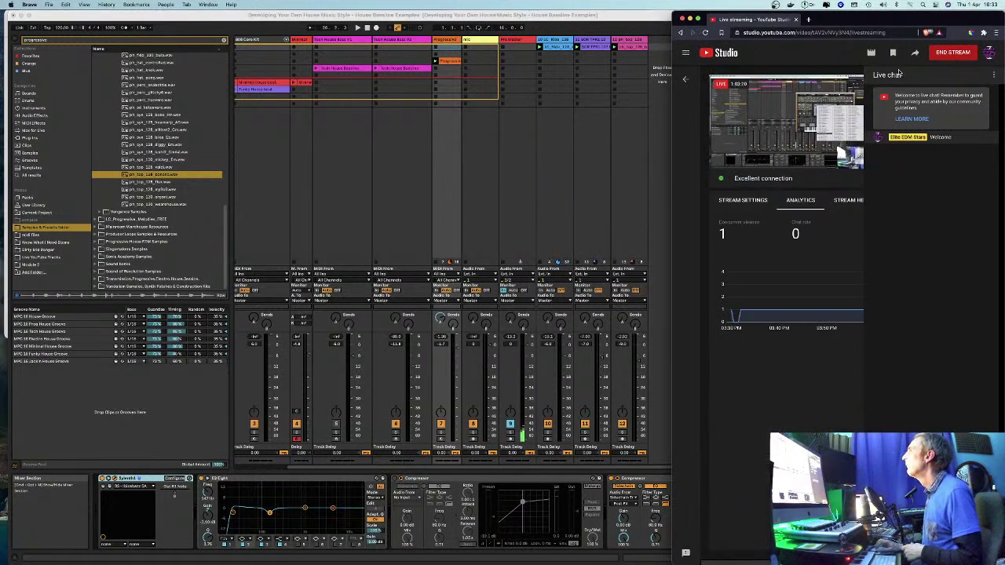
{"action": "left_click", "coordinate": [953, 53]}
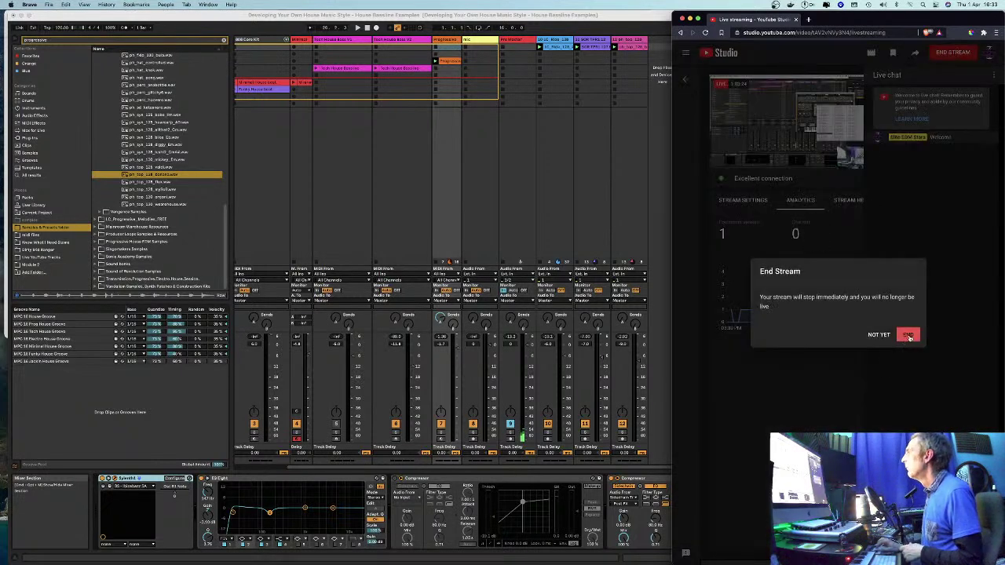